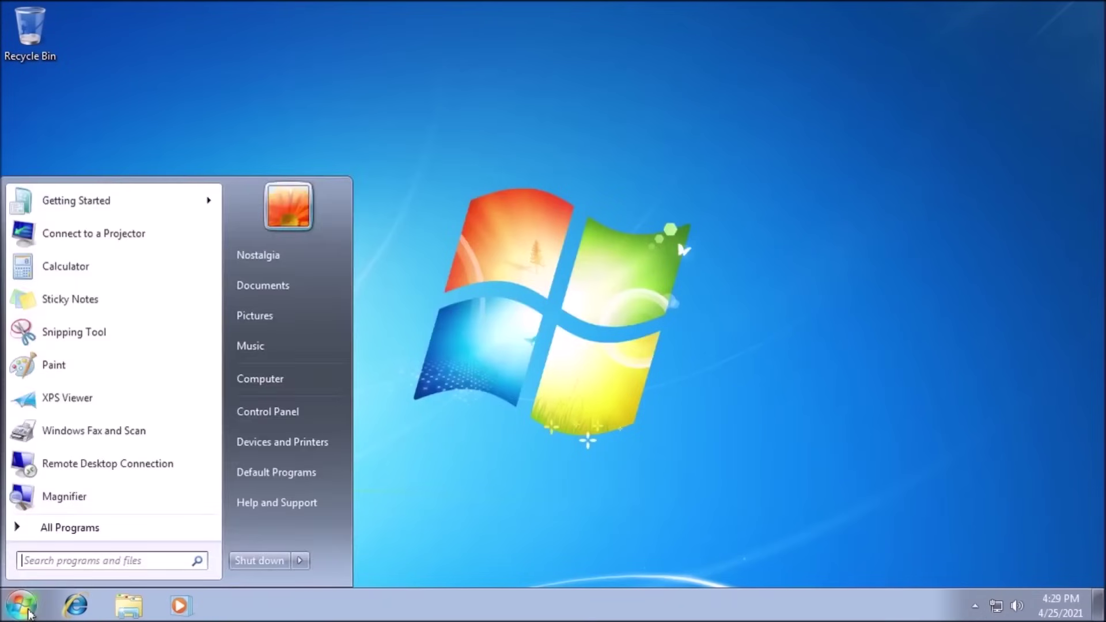
type("windows up")
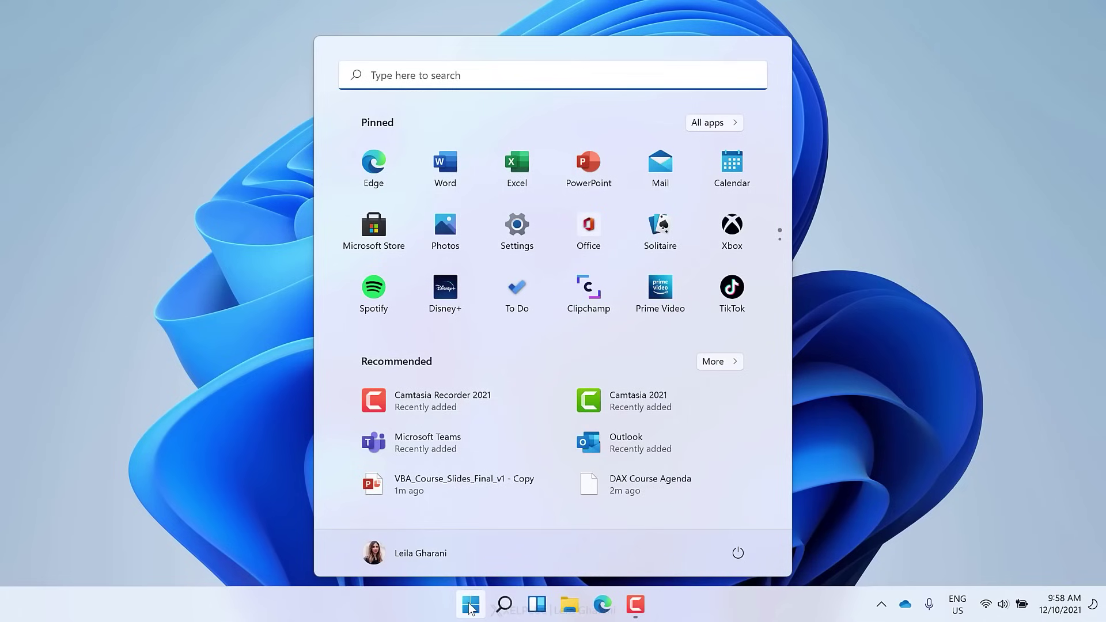
Open Settings > Personalization > Start from the taskbar quick menu
right_click(471, 608)
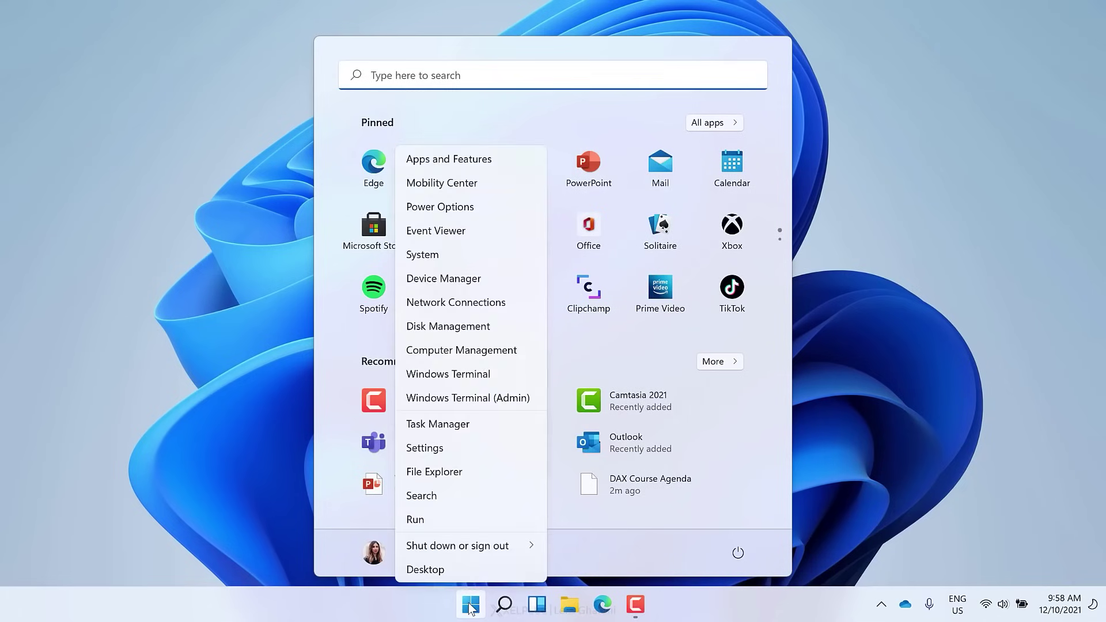
left_click(493, 447)
left_click(282, 139)
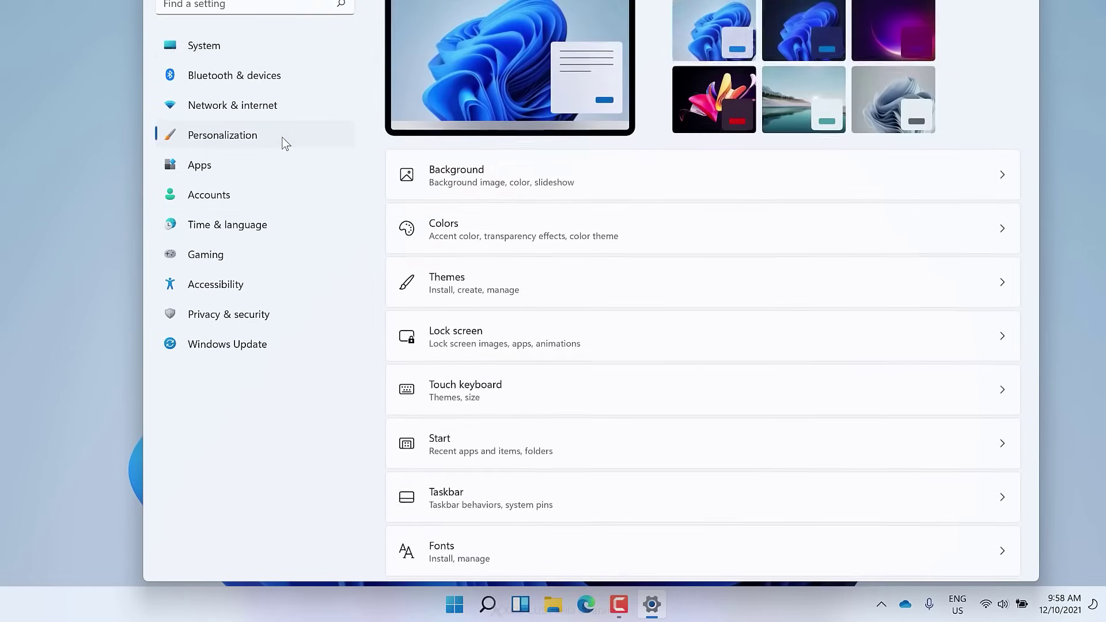
left_click(610, 445)
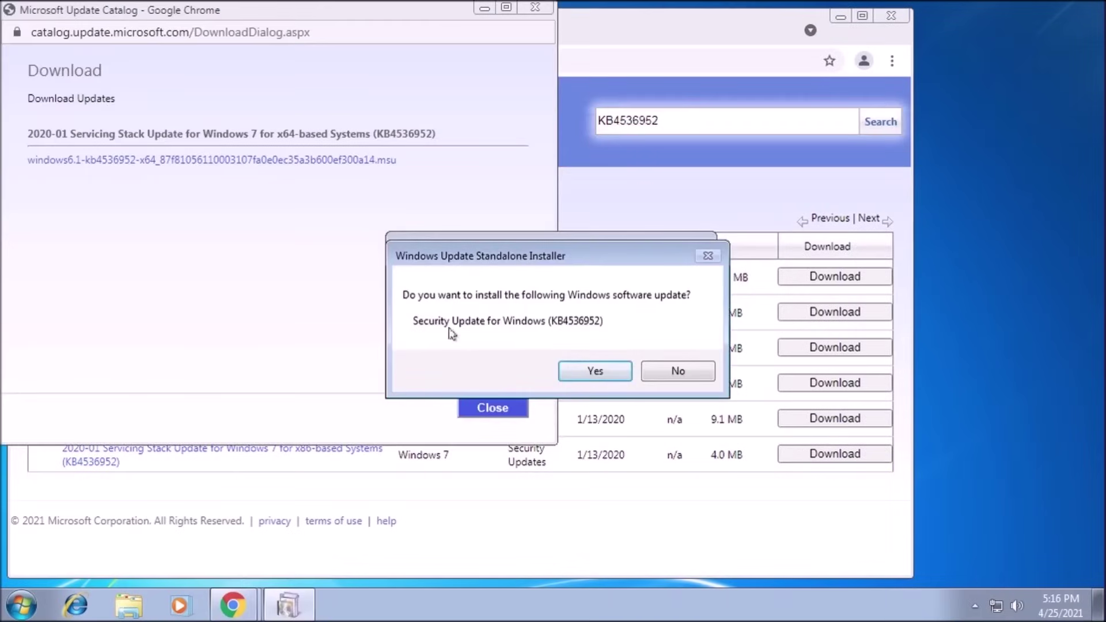
Confirm the KB4536952 install, then download and run the x64 Windows 7 SP1 Update Agent package
left_click(586, 370)
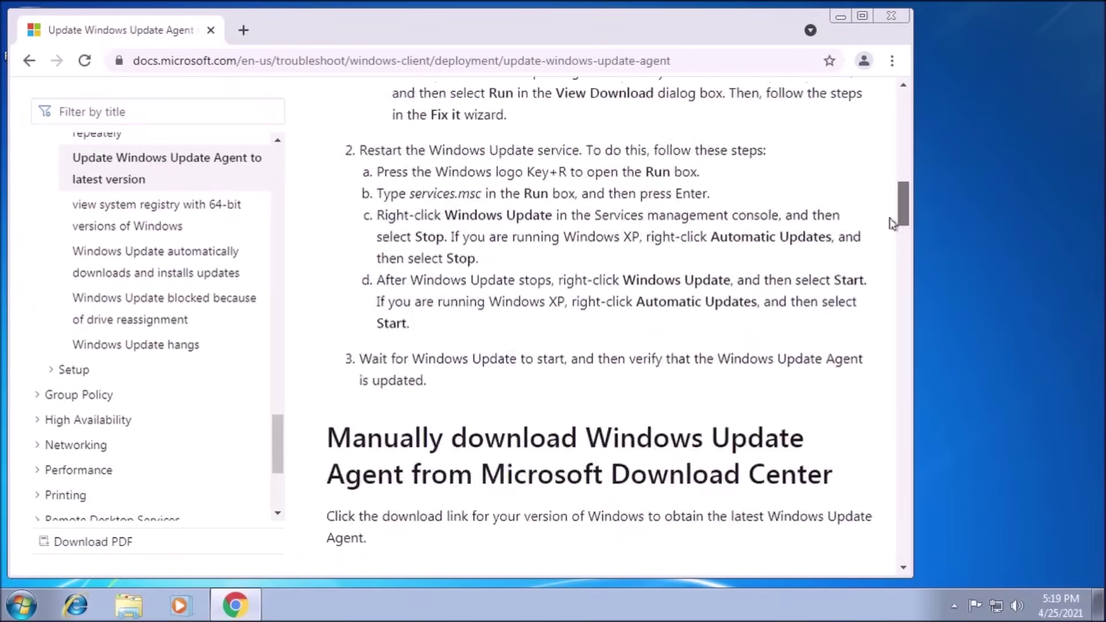
left_click_drag(902, 128, 879, 301)
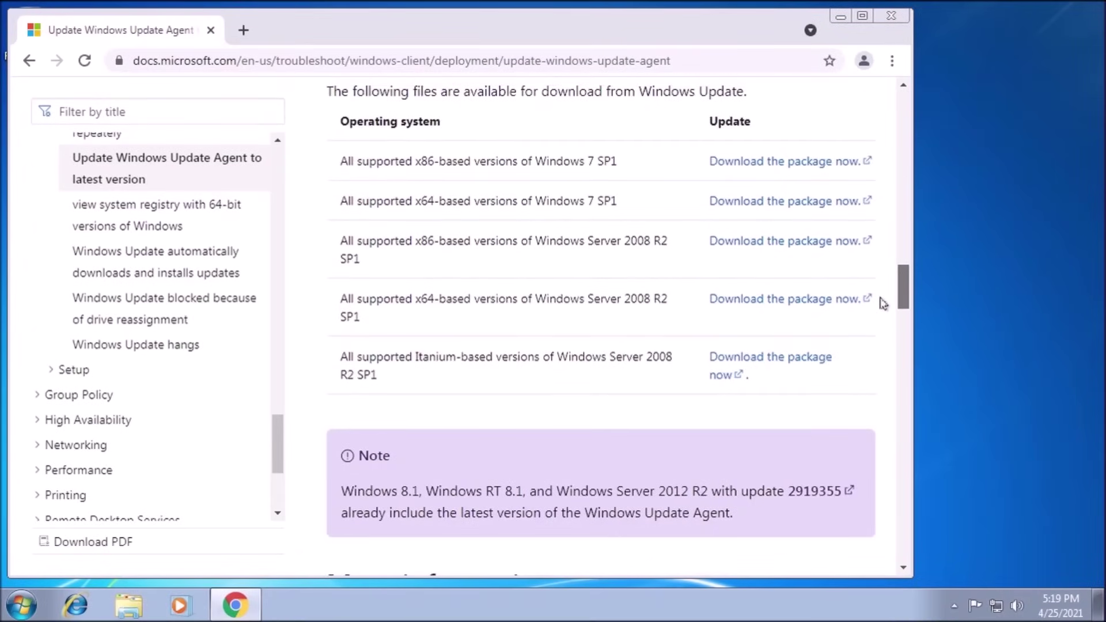
left_click(749, 209)
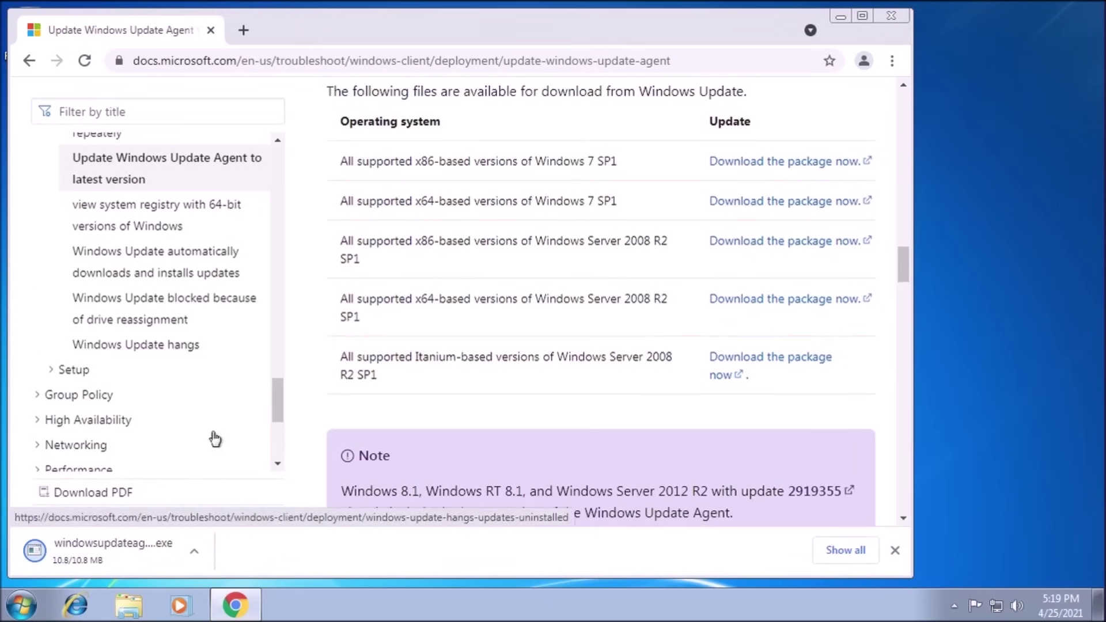
left_click(148, 555)
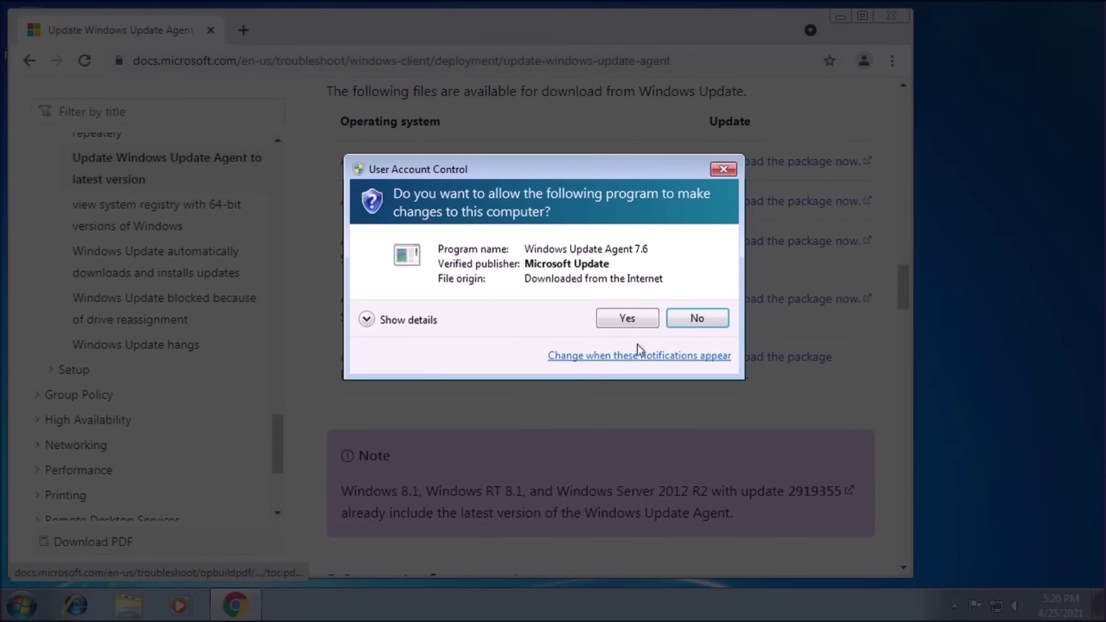
Allow the installer, agree to the license, install the agent, then view Avast's Protection page
left_click(637, 321)
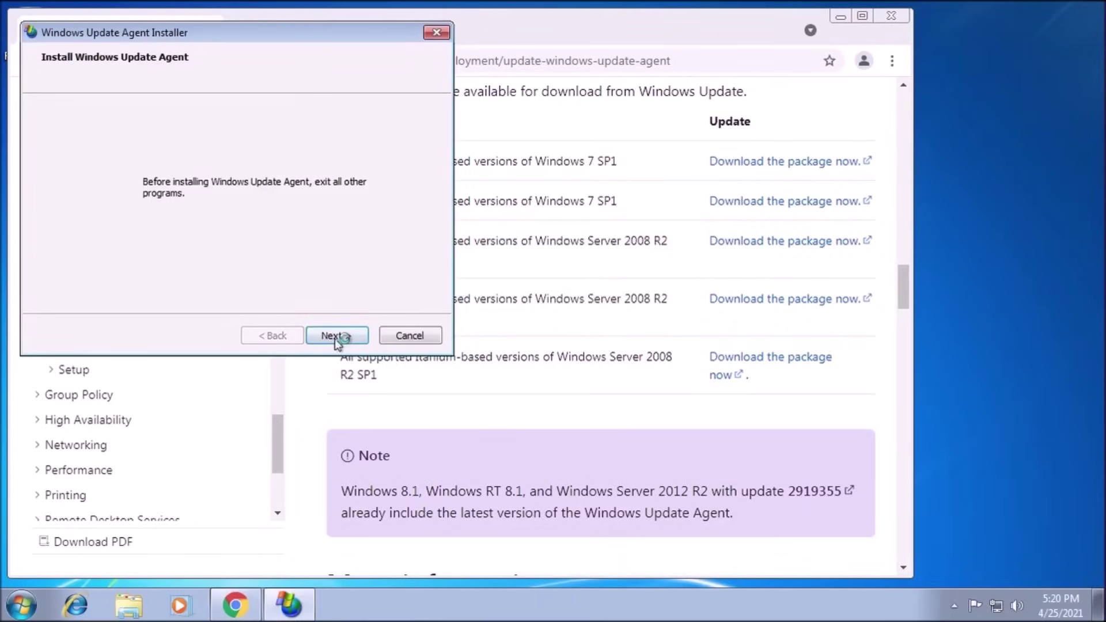
left_click(336, 335)
left_click_drag(384, 178, 391, 254)
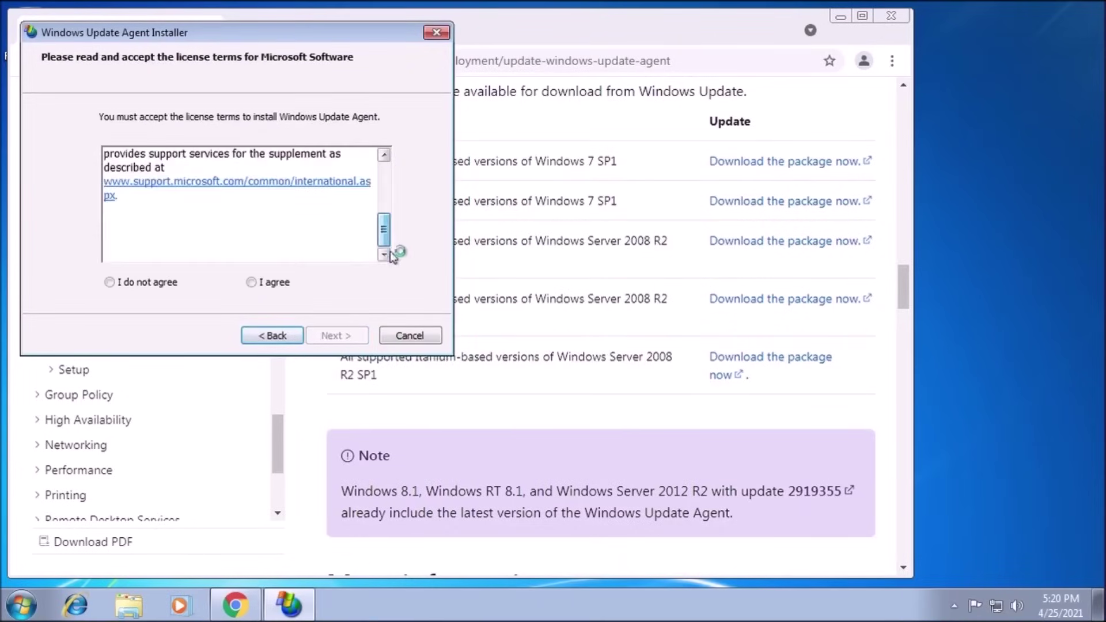
left_click(274, 282)
left_click(336, 336)
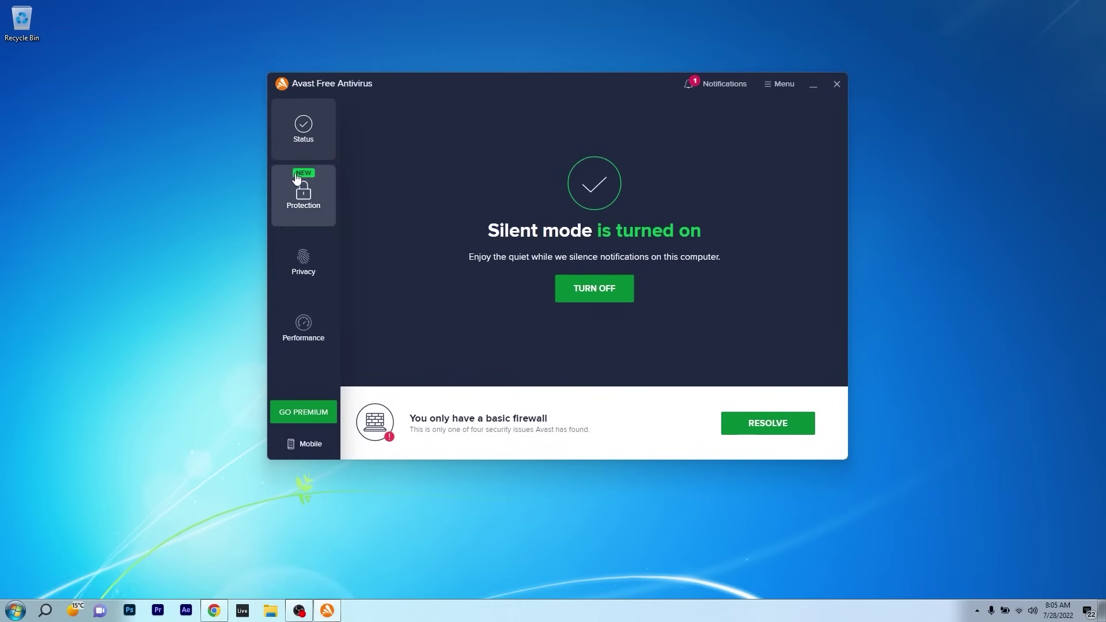
left_click(296, 177)
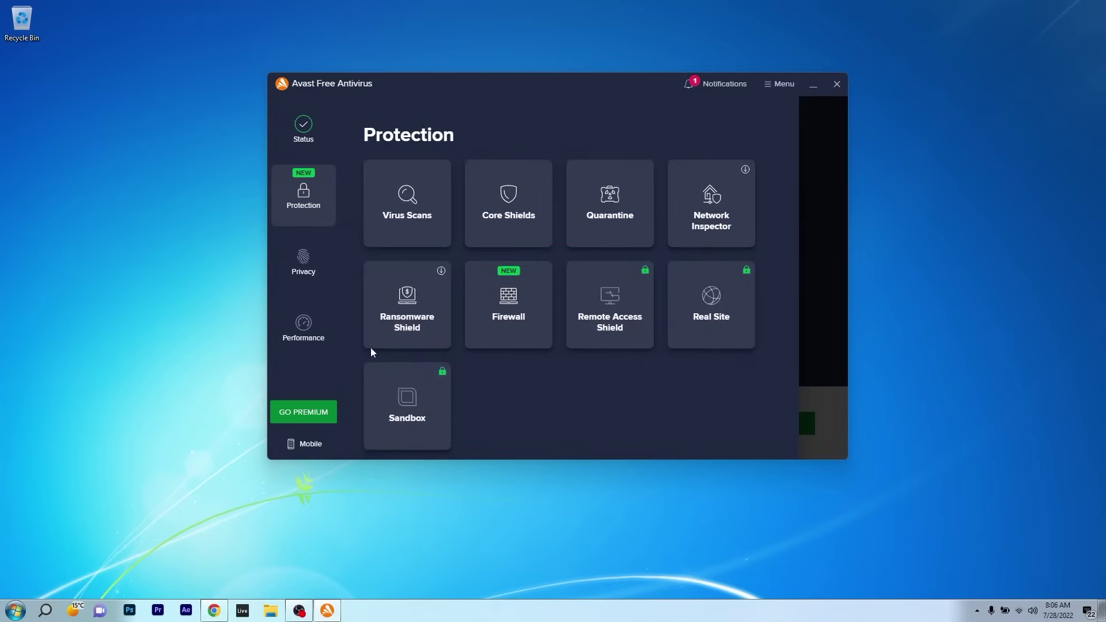
Browse Avast's Privacy, Performance, Protection and Virus Scans pages, ending on the Status overview
left_click(303, 260)
left_click(307, 328)
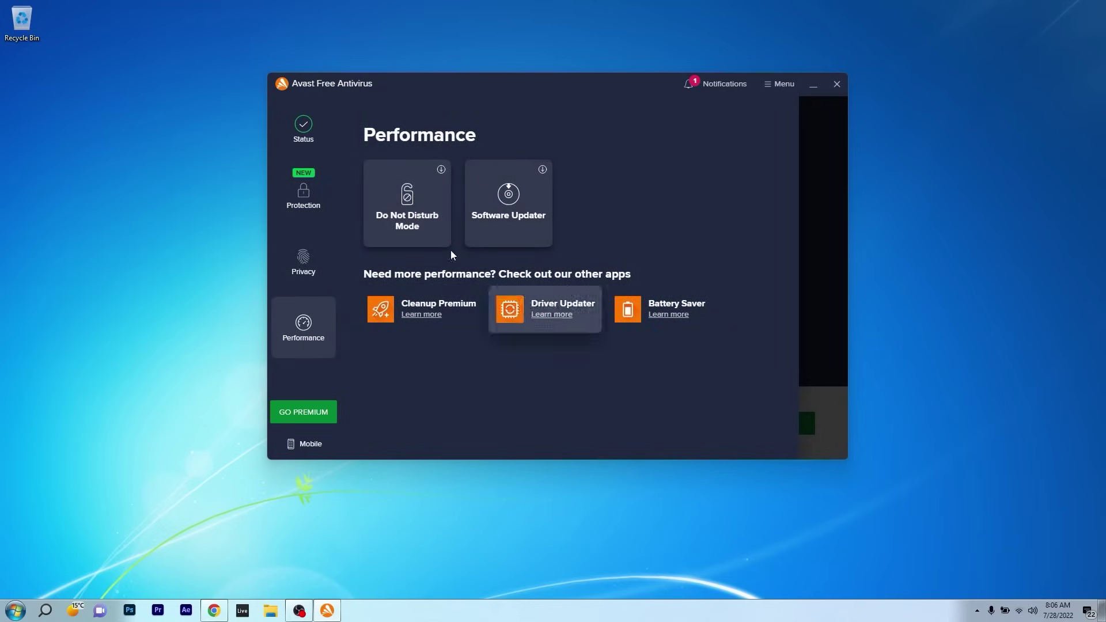
left_click(286, 125)
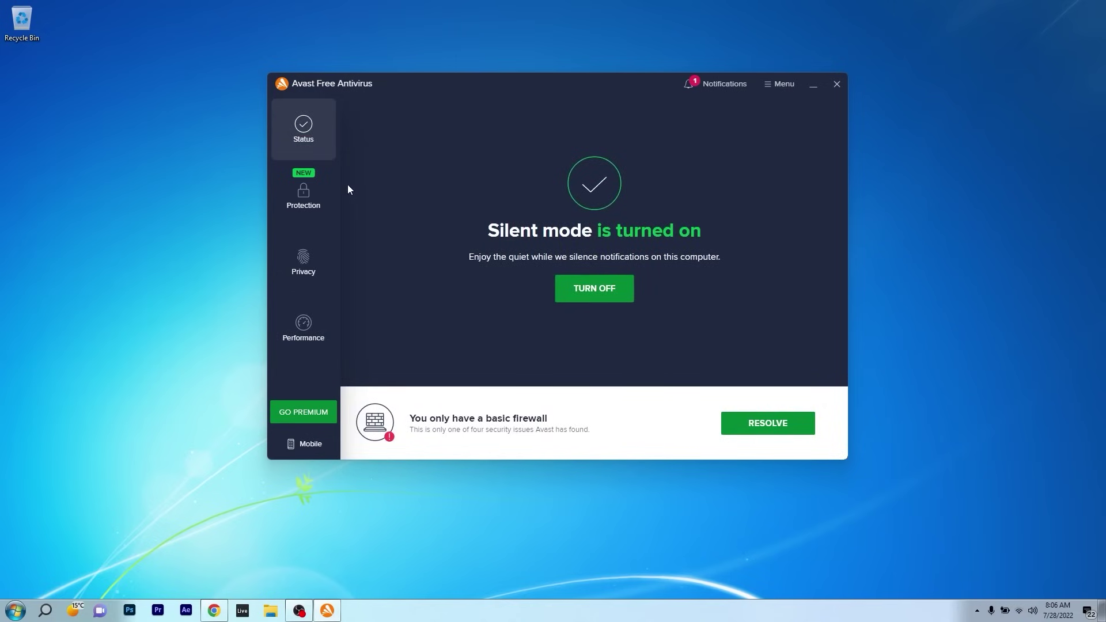
left_click(307, 189)
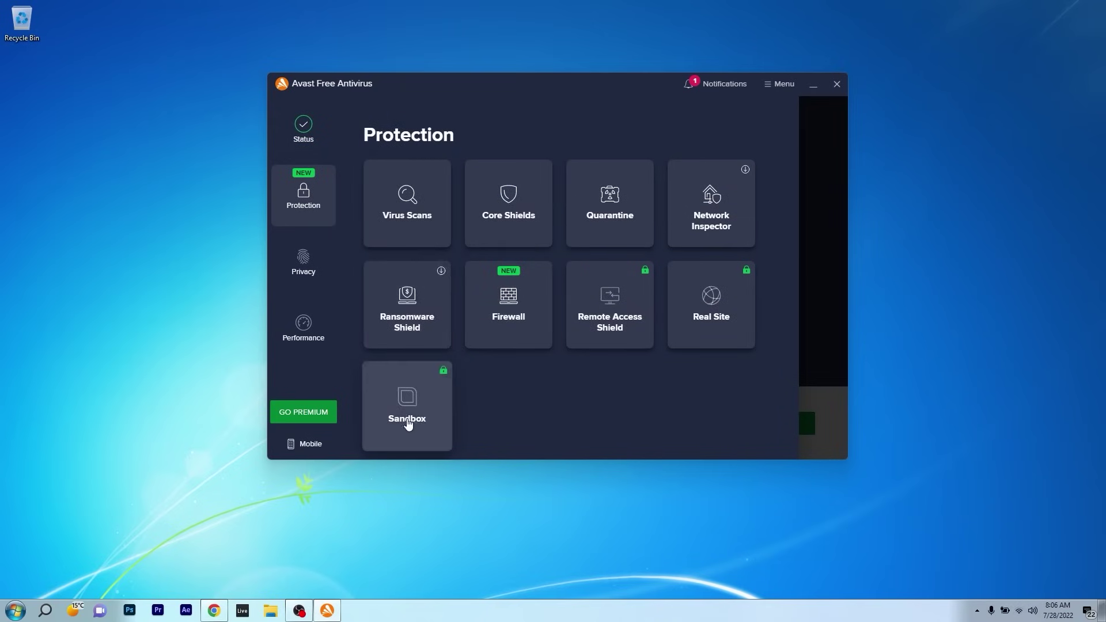
left_click(303, 323)
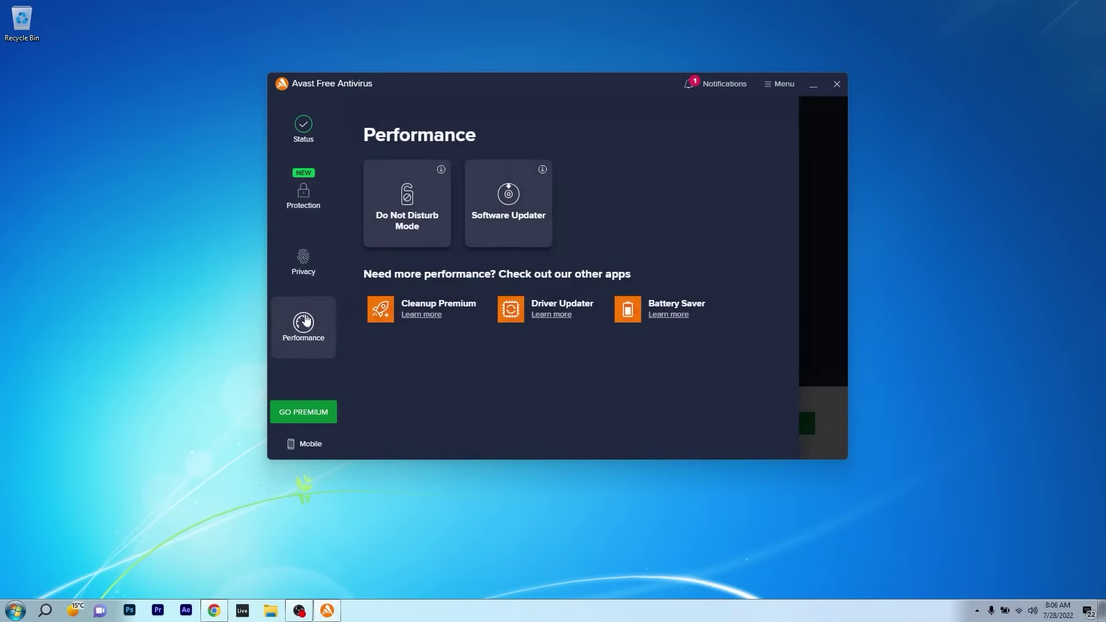
left_click(298, 126)
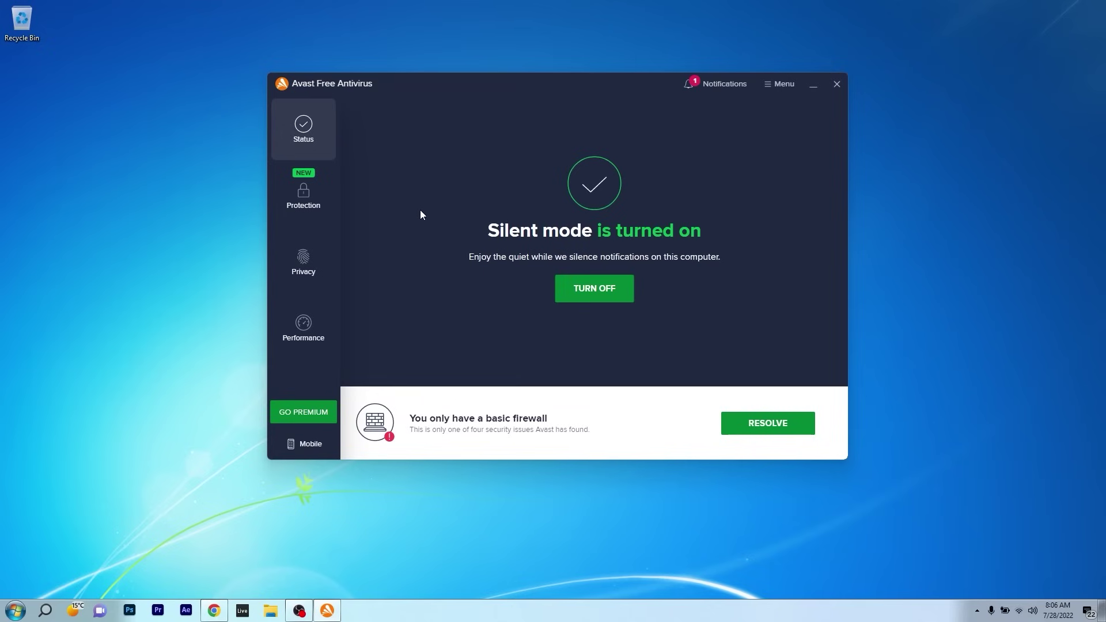
left_click(304, 322)
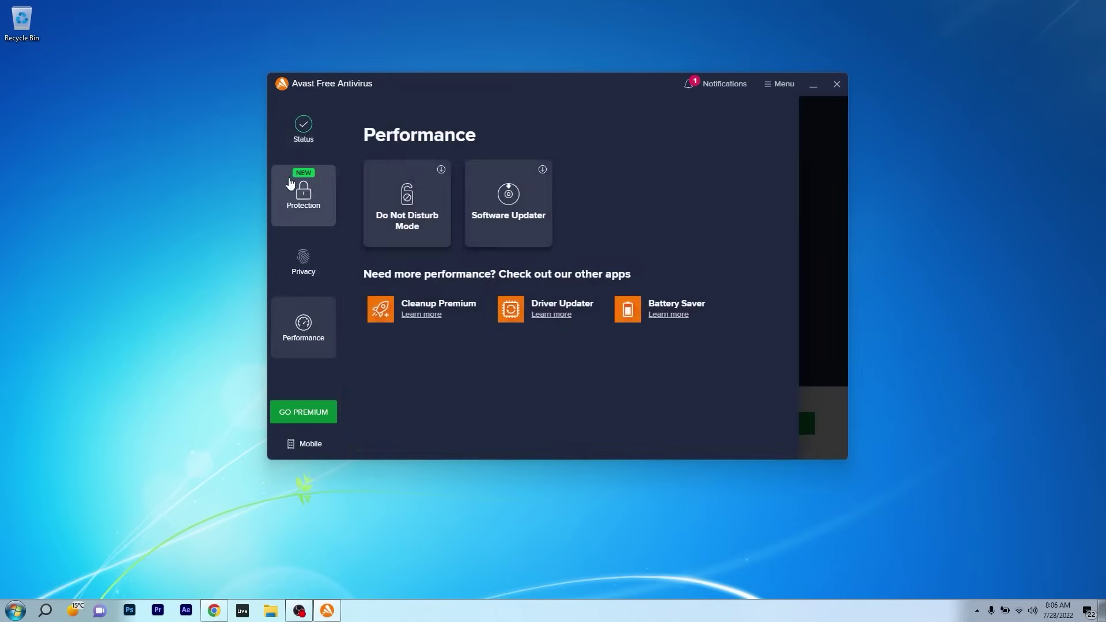
left_click(292, 119)
left_click(315, 198)
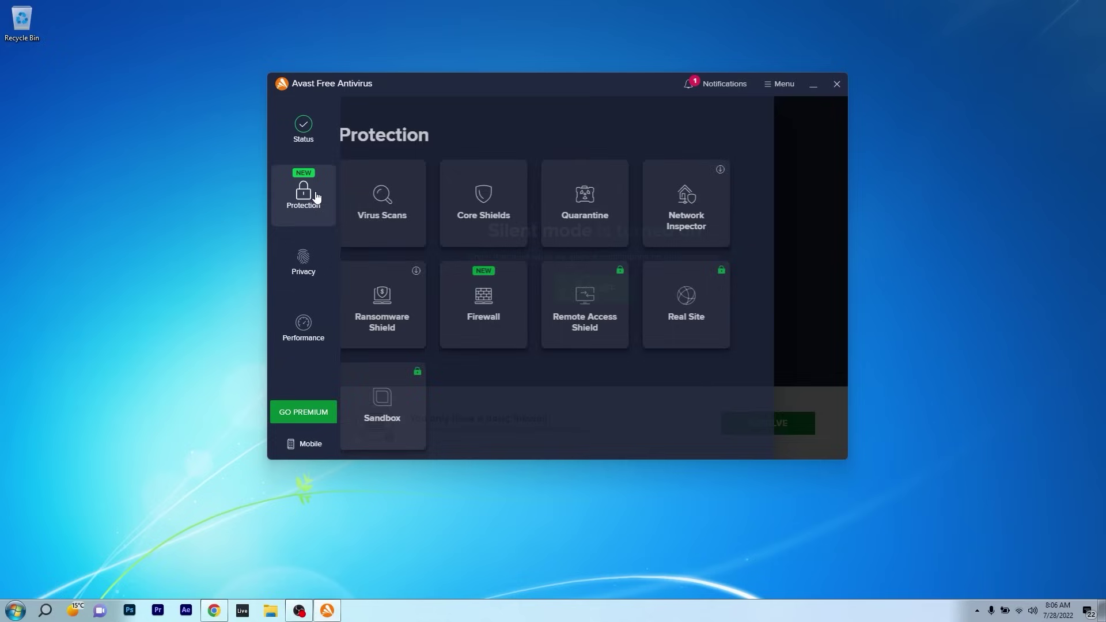
left_click(414, 197)
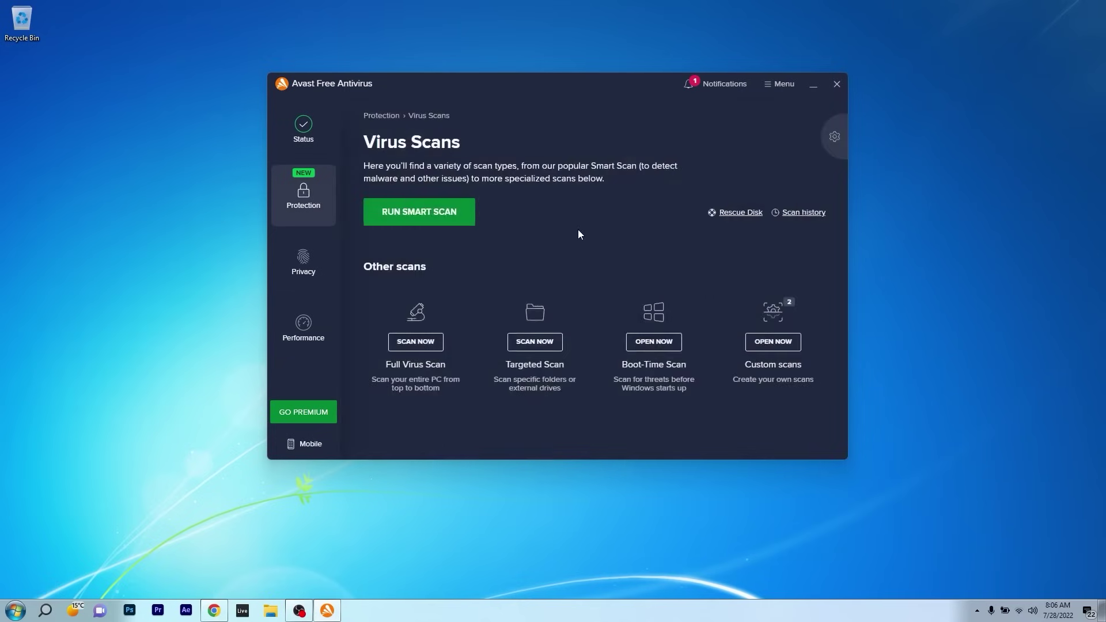
left_click(421, 216)
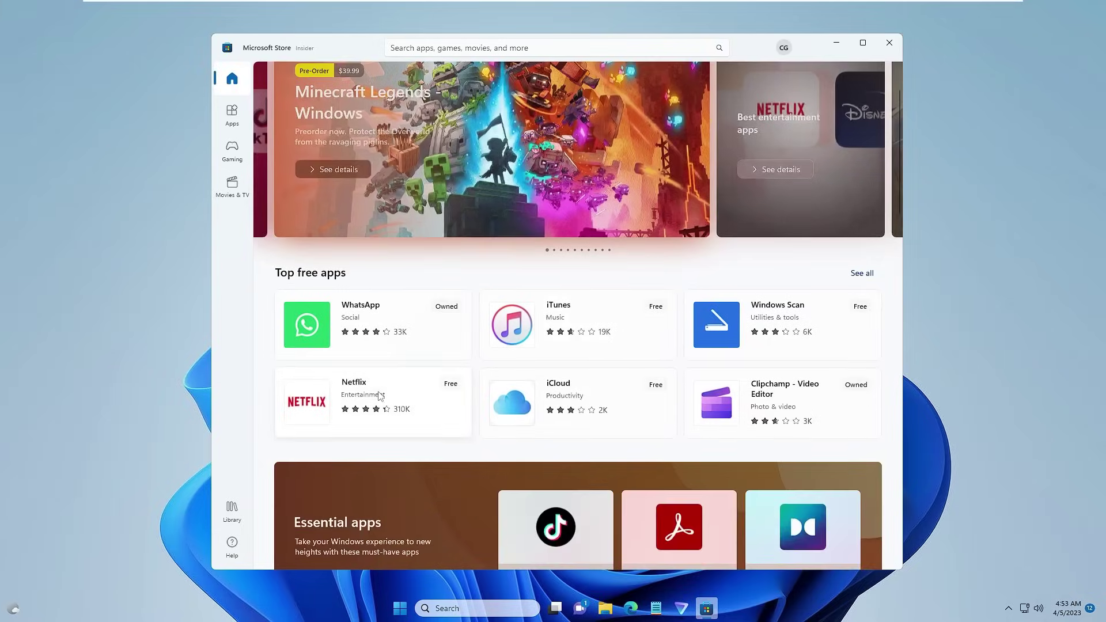
Select the Netflix tile under Top free apps on the Store home page
left_click(379, 395)
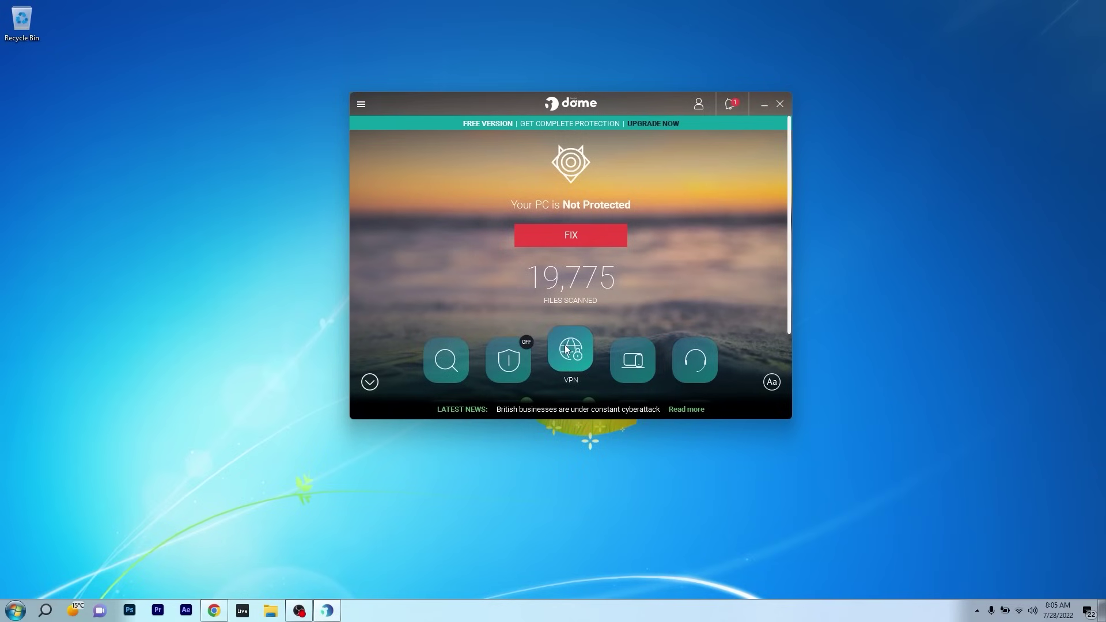
Start a Critical areas scan in Panda Dome and request its cancellation
left_click(447, 361)
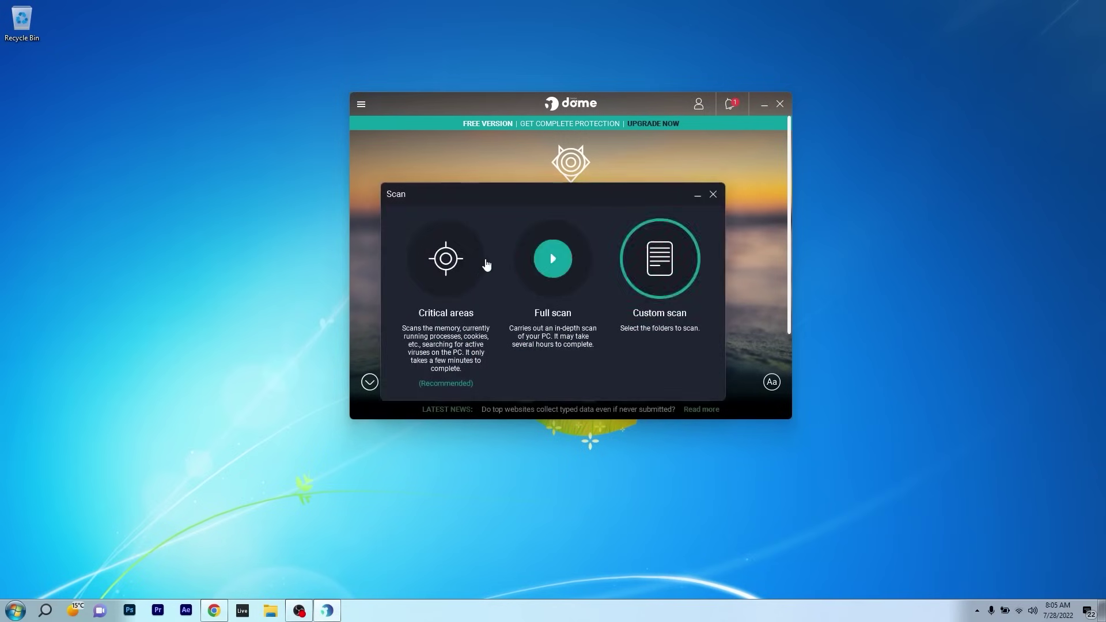
left_click(422, 259)
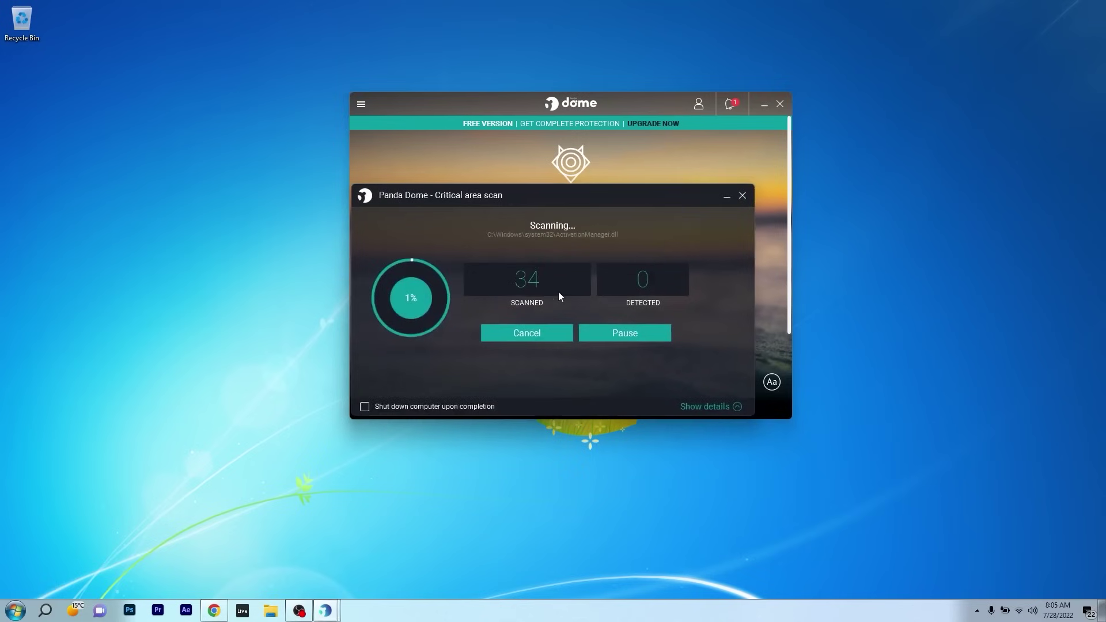
left_click(521, 337)
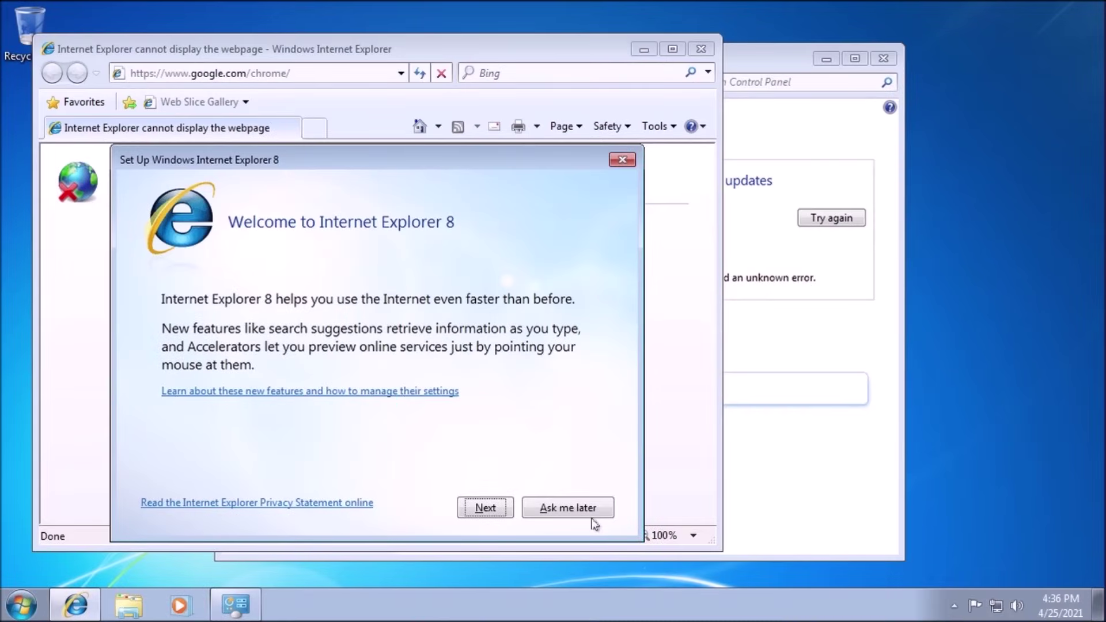
Skip IE8 setup, download Chrome manually, then paste-and-go the copied address in Chrome
left_click(535, 509)
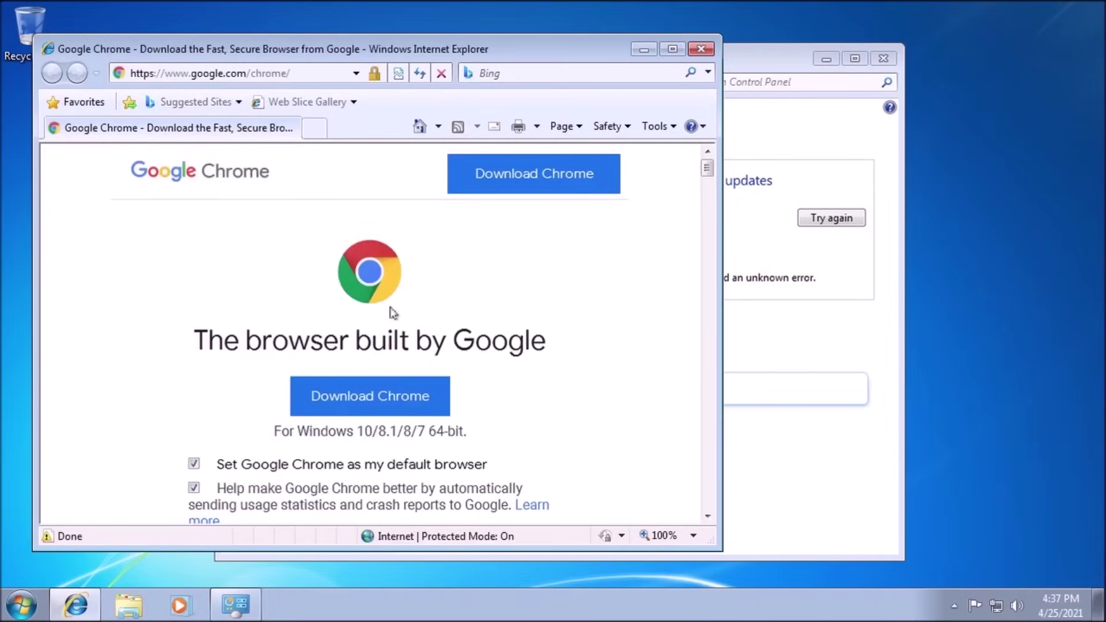
left_click(403, 394)
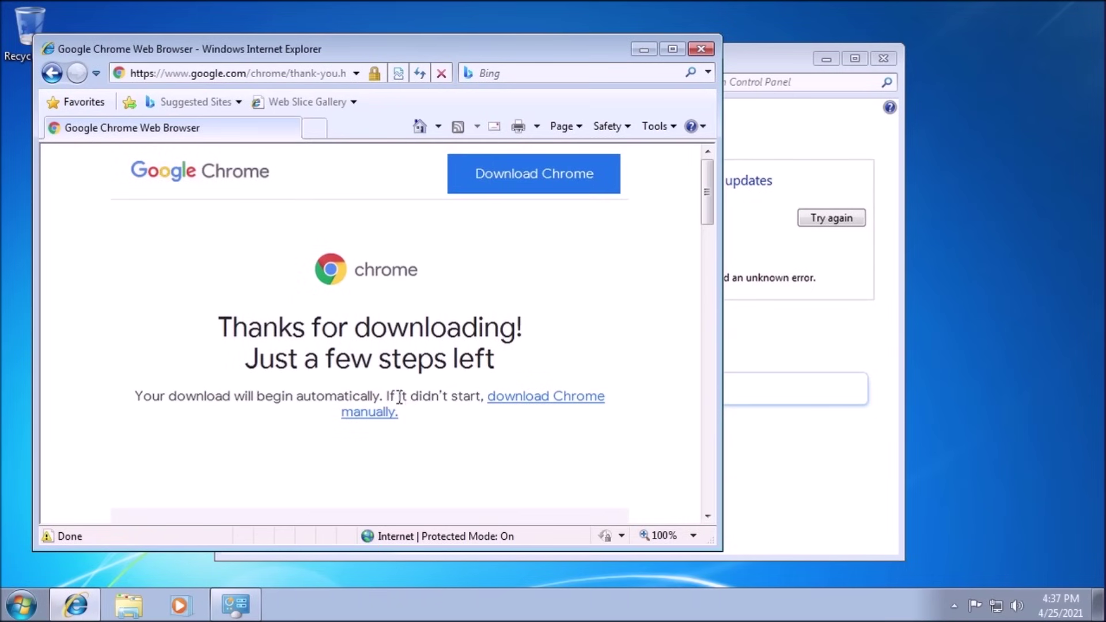
left_click(528, 400)
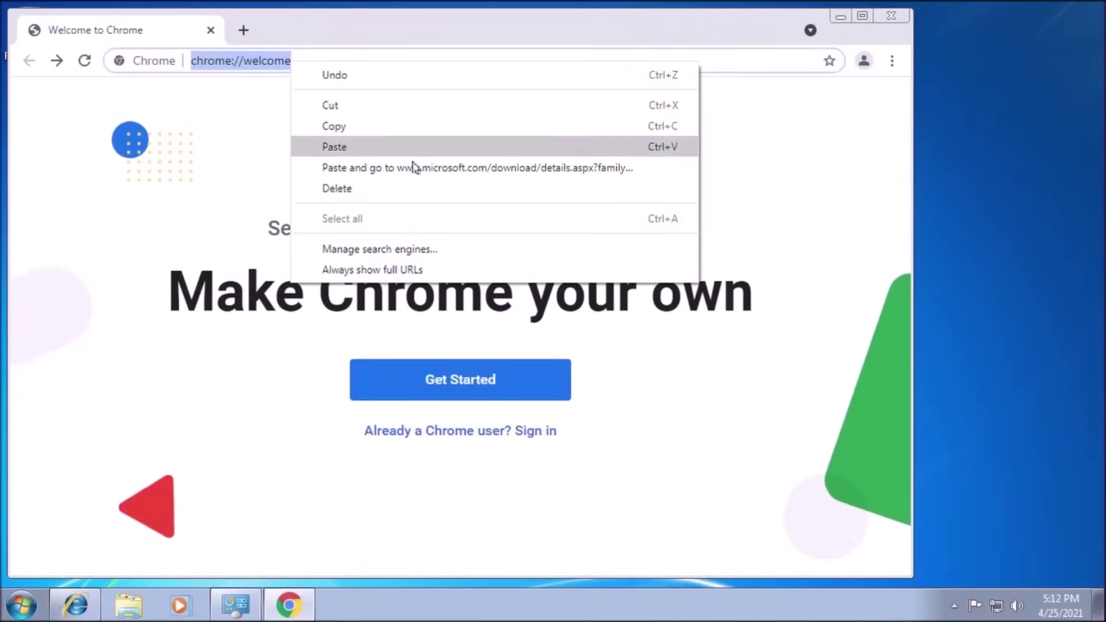
left_click(414, 167)
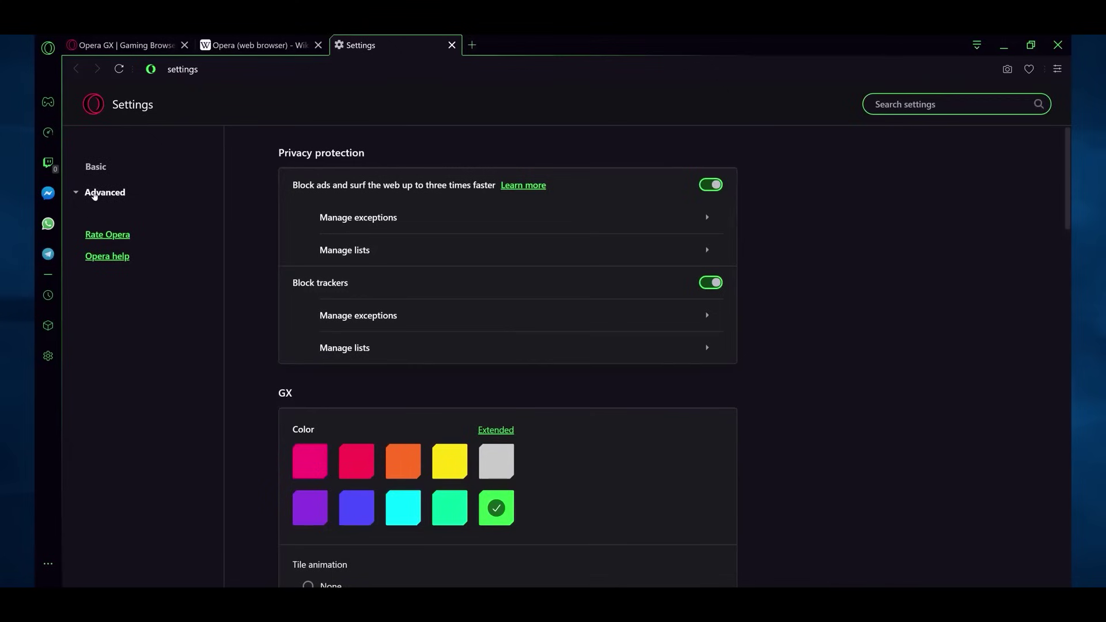
left_click(98, 194)
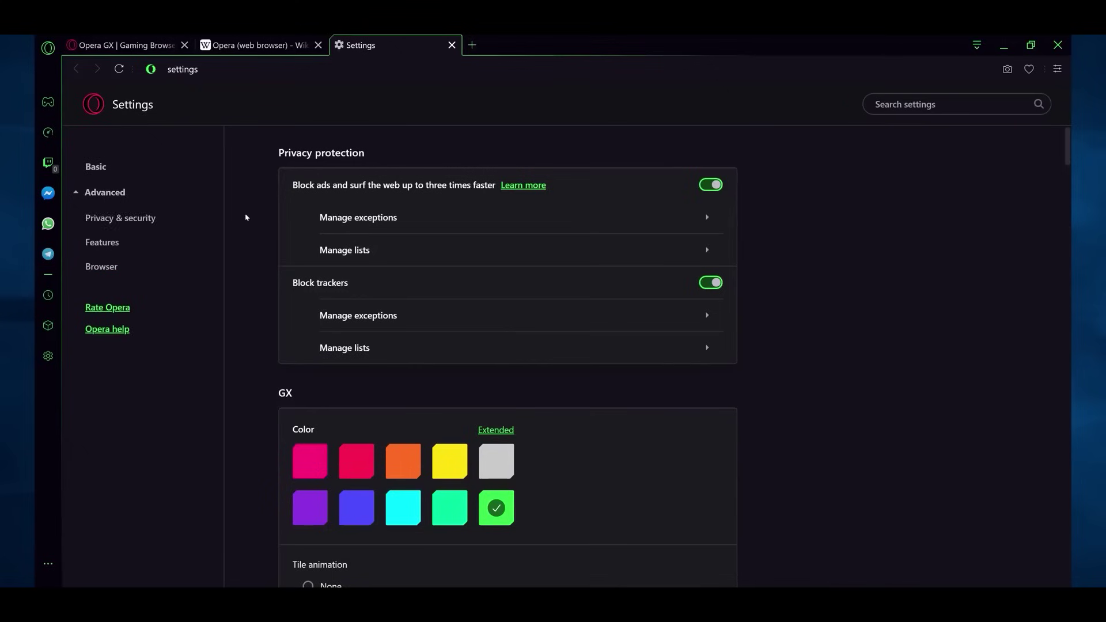
Try several accent swatches, then set a custom purple interface accent hue
left_click(101, 242)
scroll(407, 229, "down", 2)
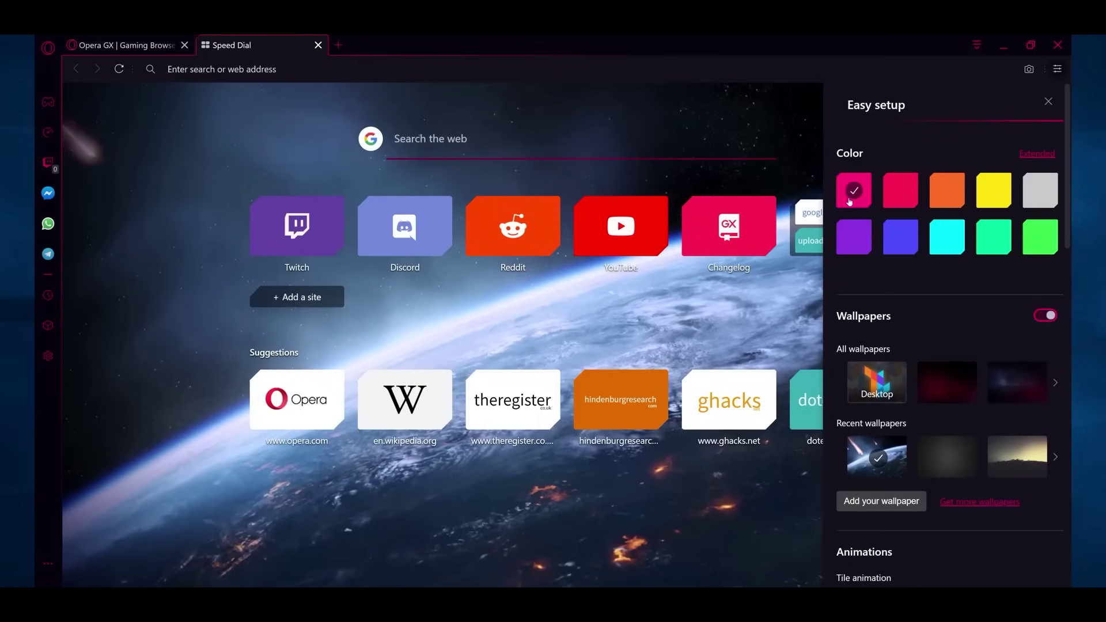
left_click(1005, 192)
left_click(901, 235)
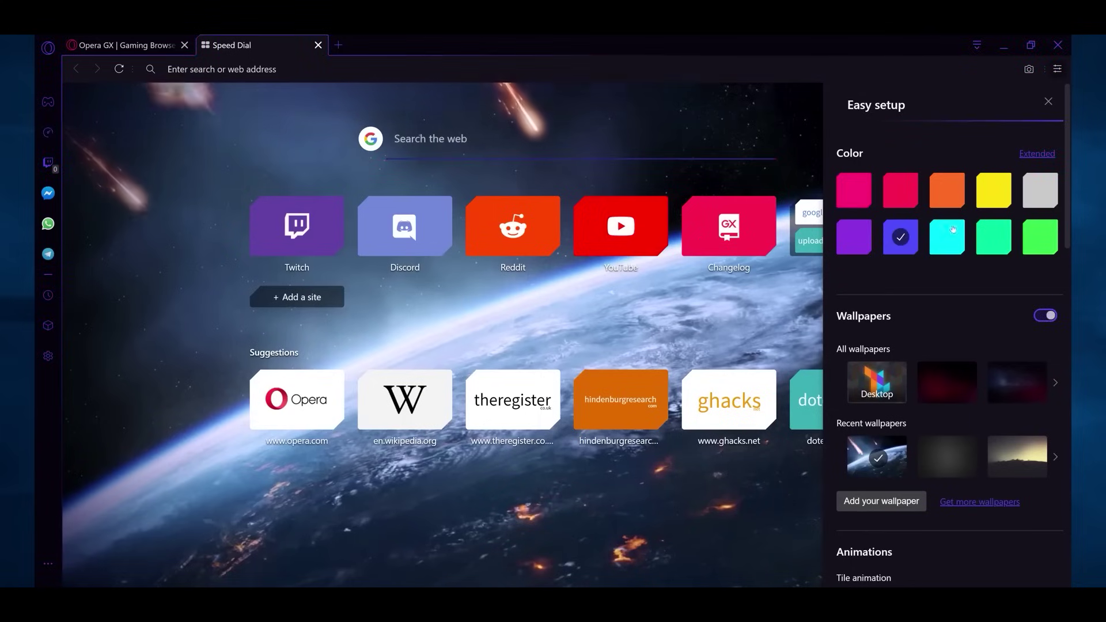
left_click(1039, 197)
left_click(1039, 237)
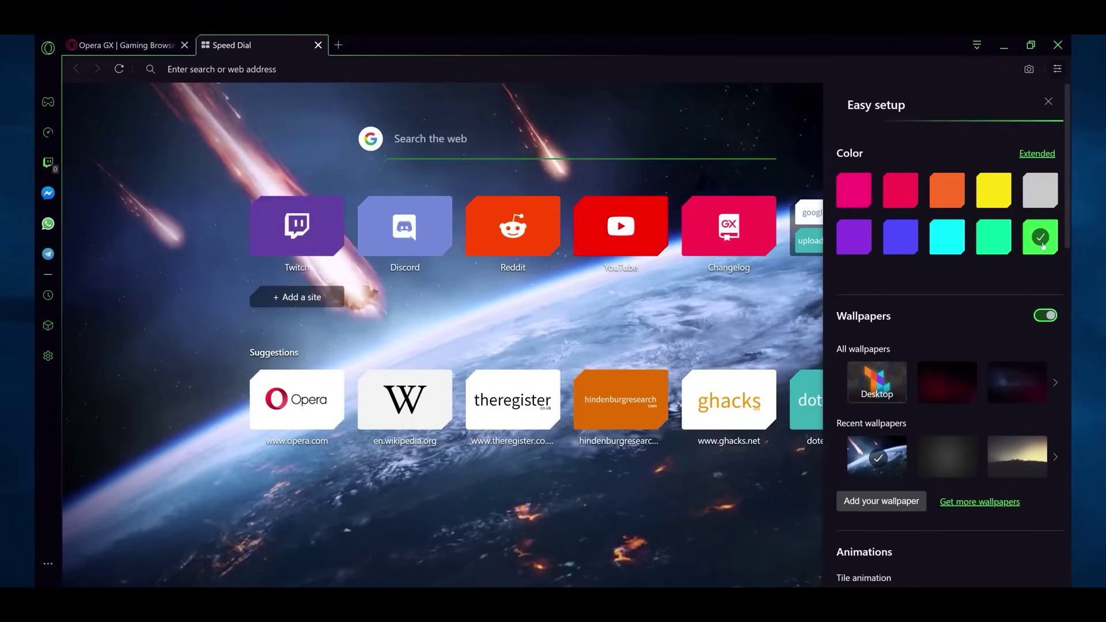
left_click(1025, 153)
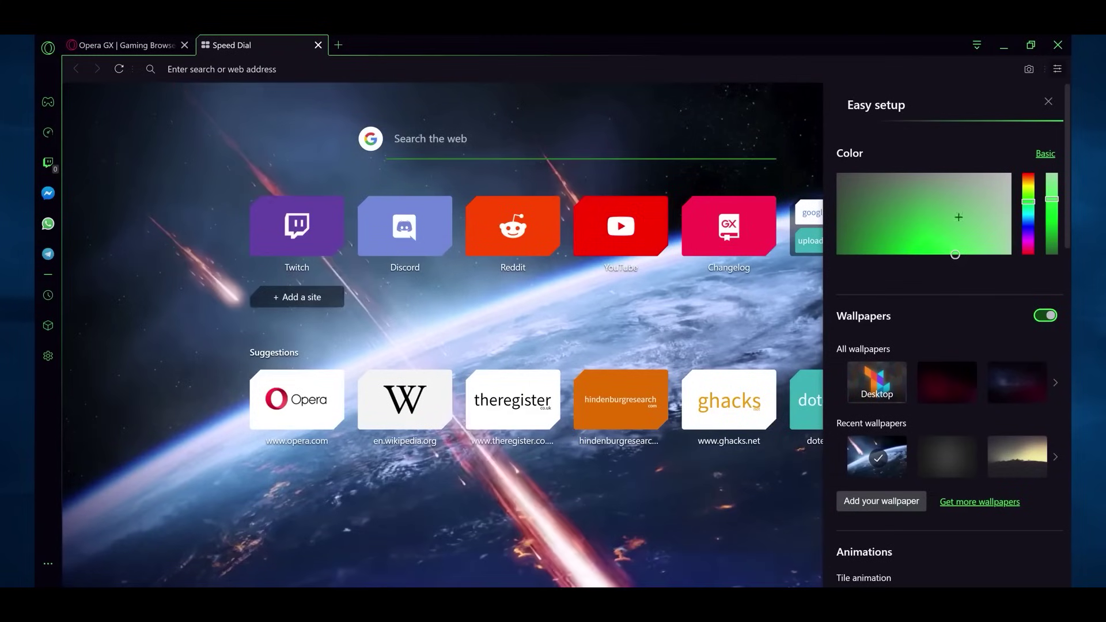
left_click_drag(1028, 202, 1028, 240)
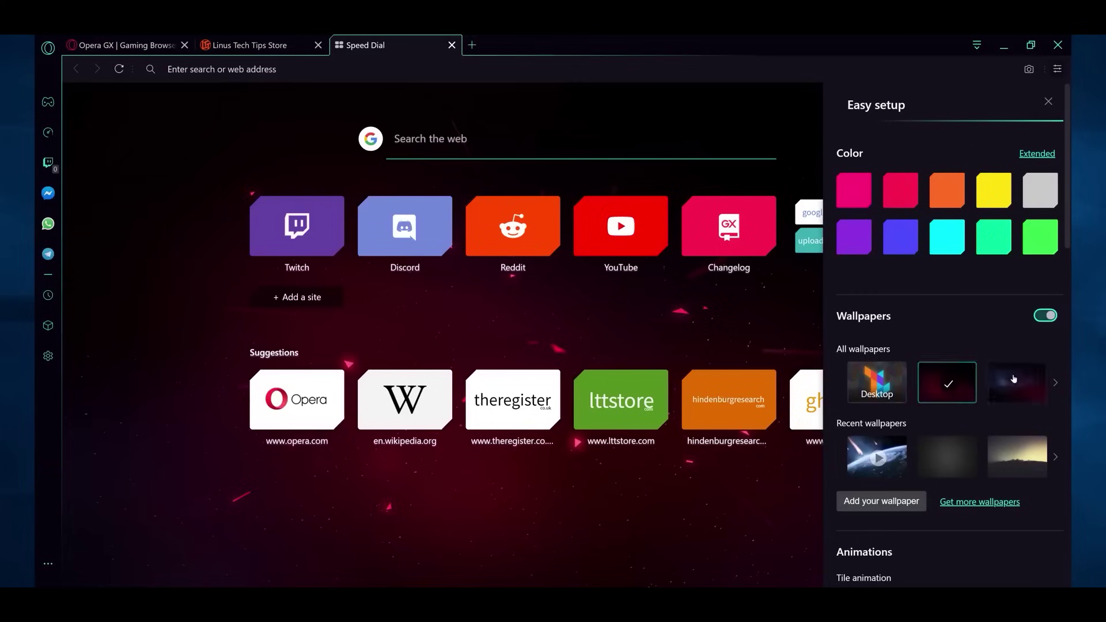
Set the Speed Dial wallpaper to the purple network image
left_click(1015, 379)
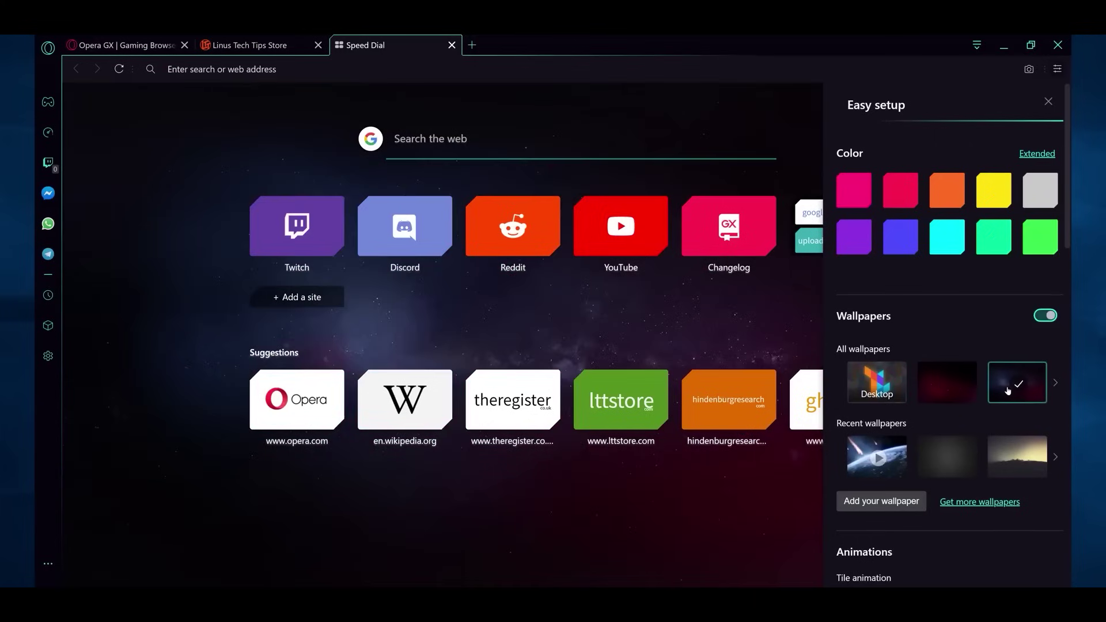
left_click(1055, 382)
left_click(1056, 382)
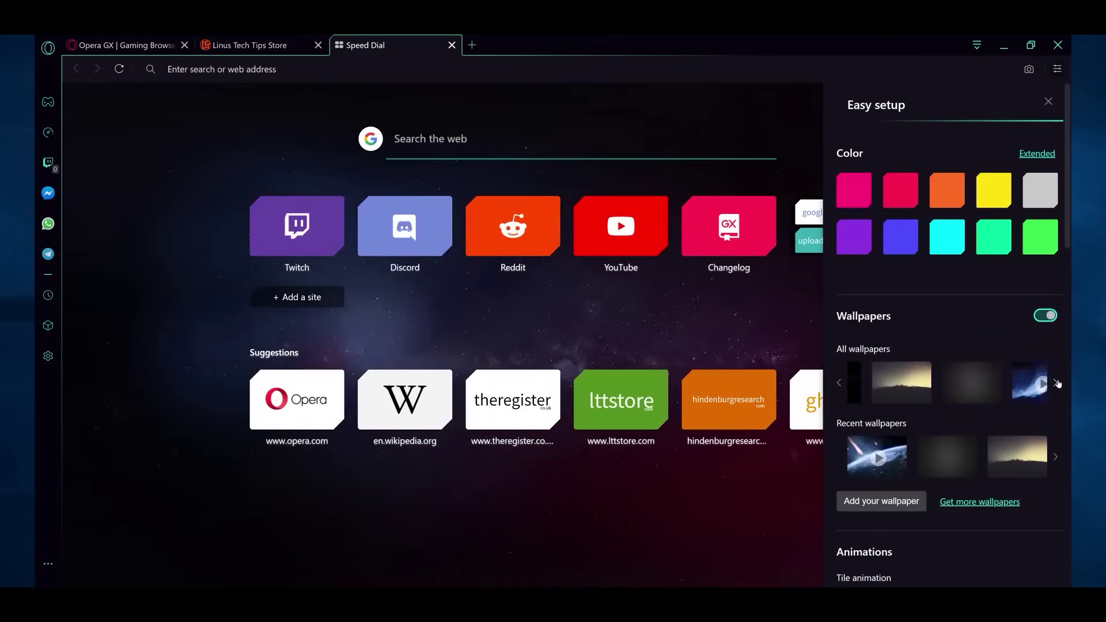
left_click(1016, 382)
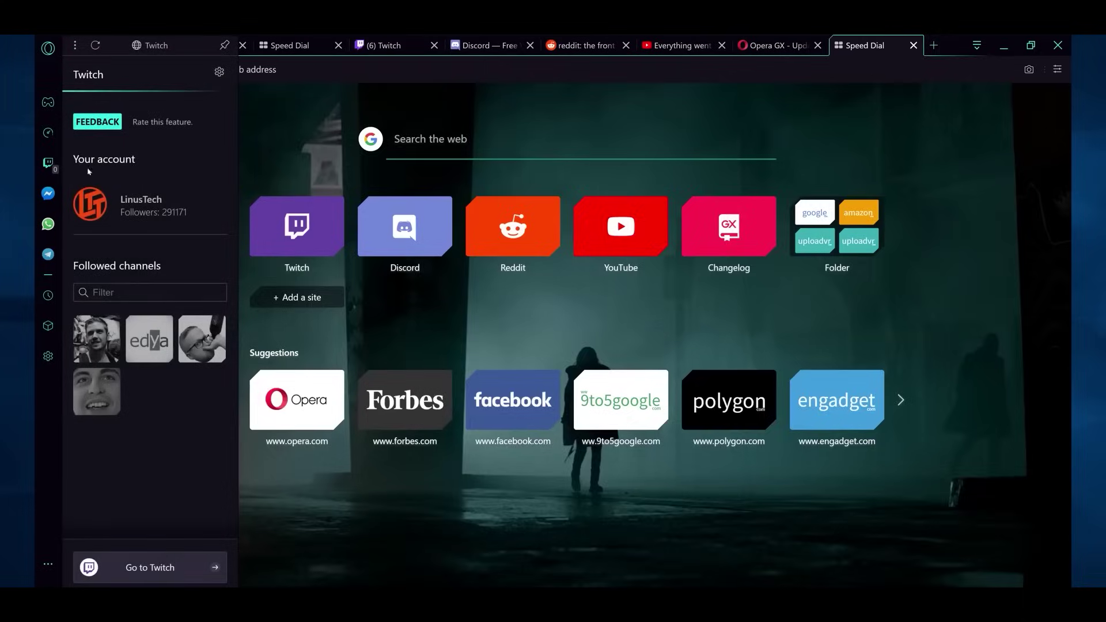
Open the LinusTech Twitch channel, close its tab, and go to GX Corner
left_click(96, 206)
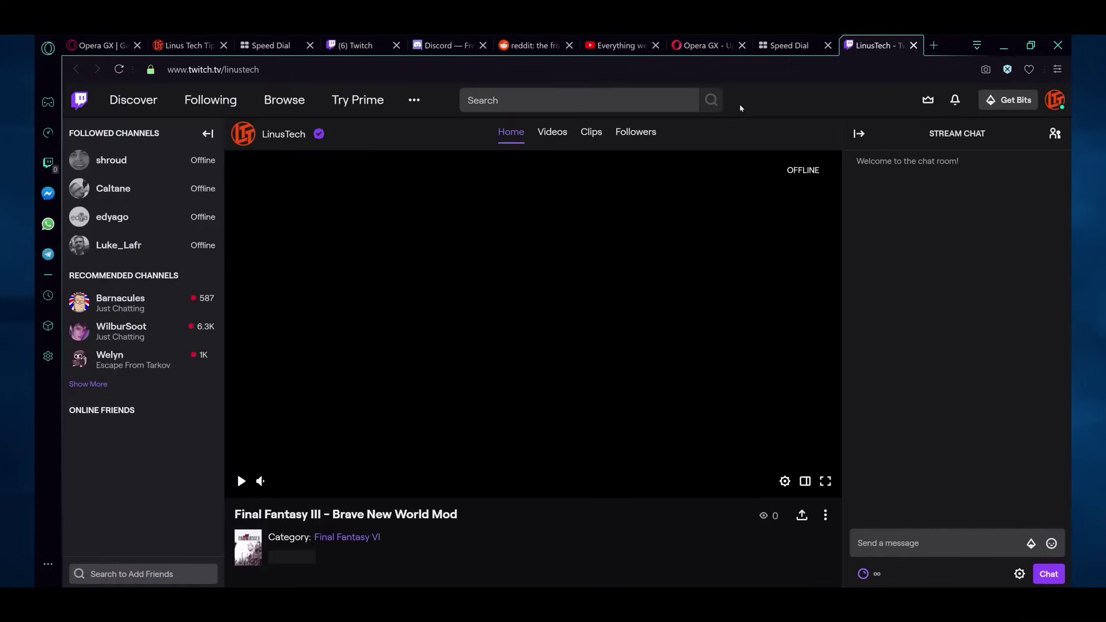
key("ctrl+w")
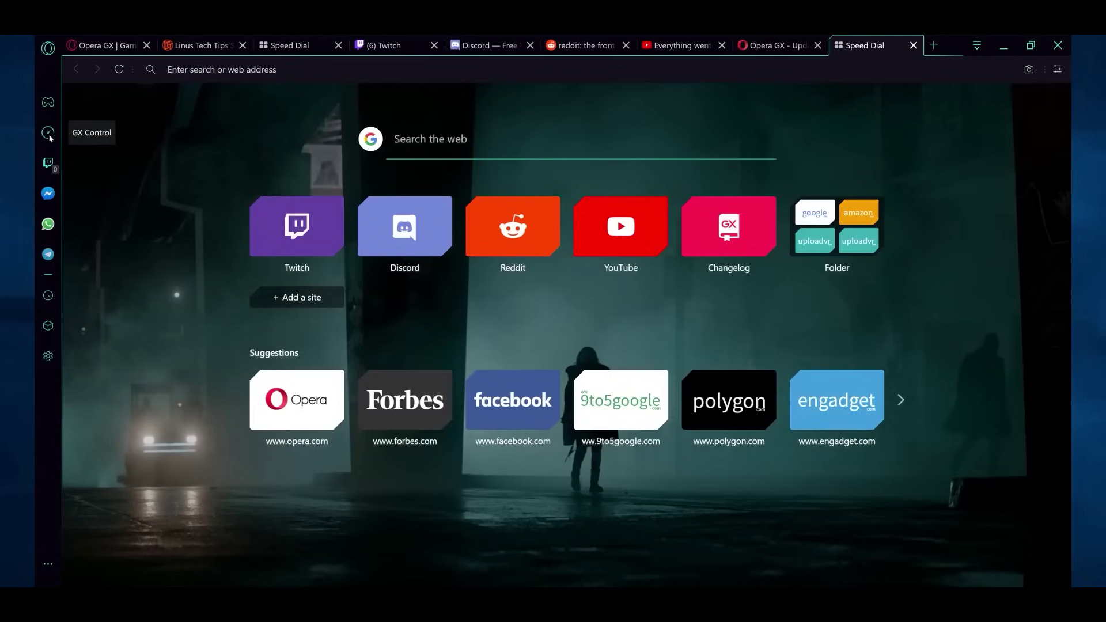
left_click(48, 103)
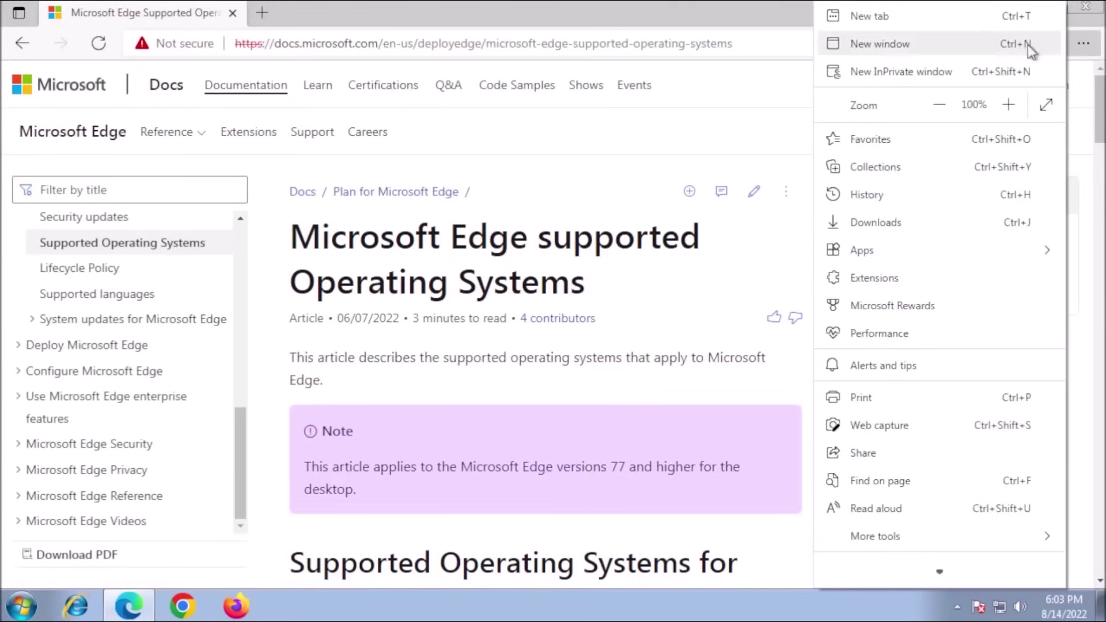
scroll(937, 345, "down", 1)
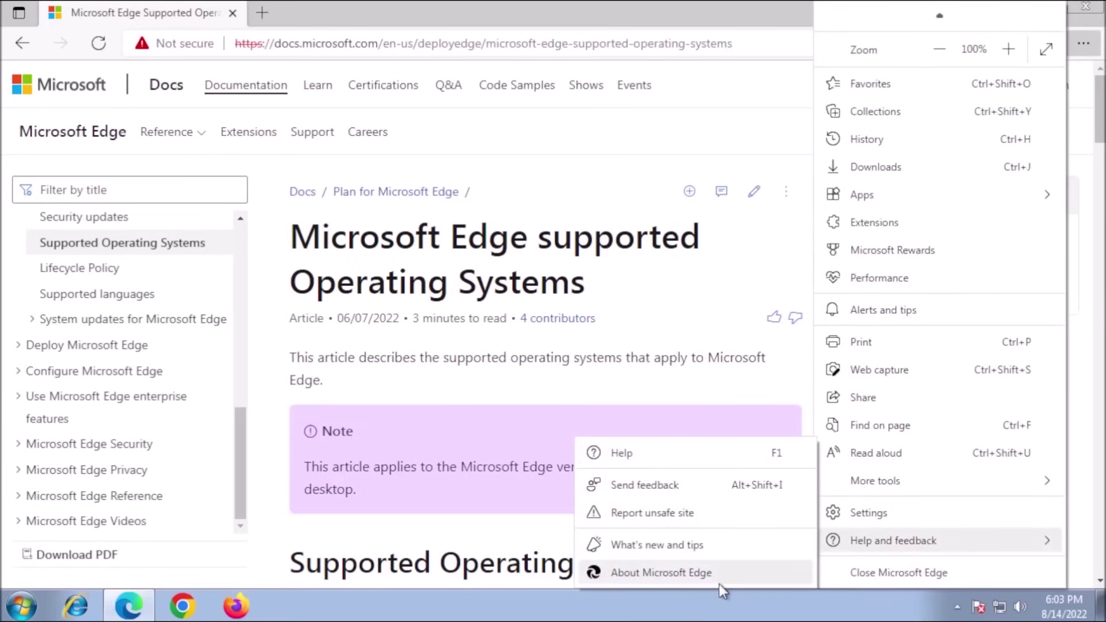
Dismiss the Edge menu and move from settings to Privacy, search and services
left_click(618, 22)
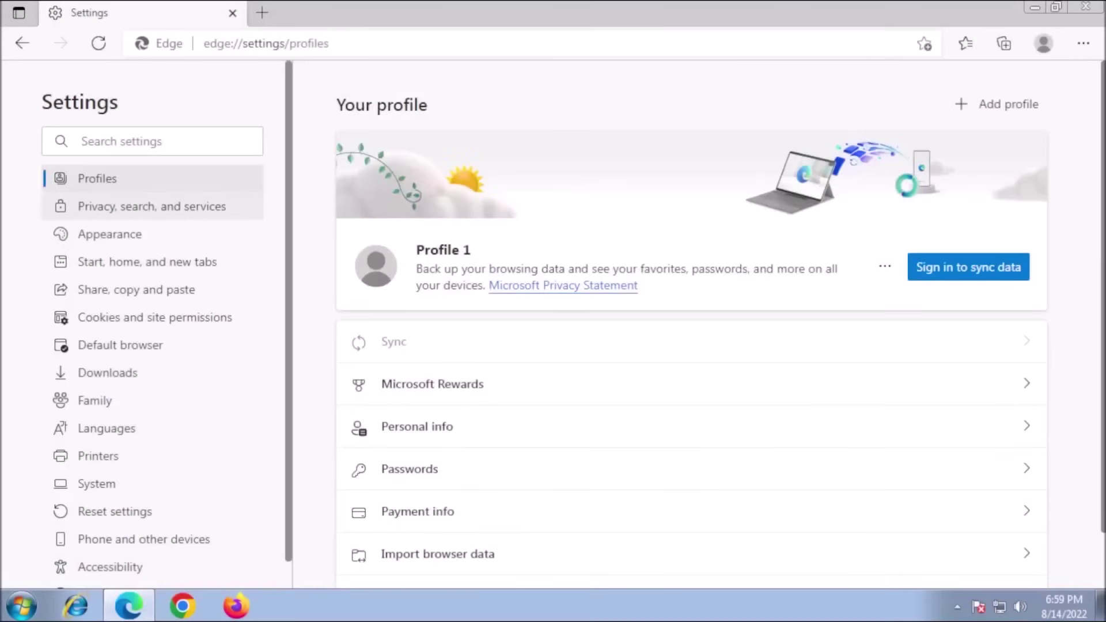
left_click(173, 212)
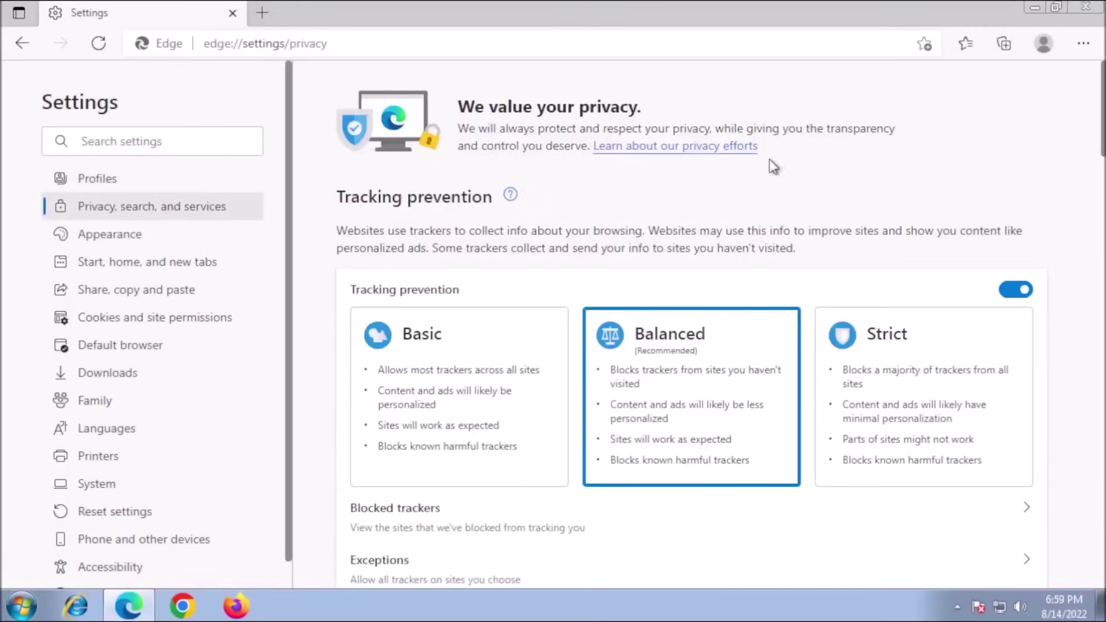
scroll(1102, 142, "down", 2)
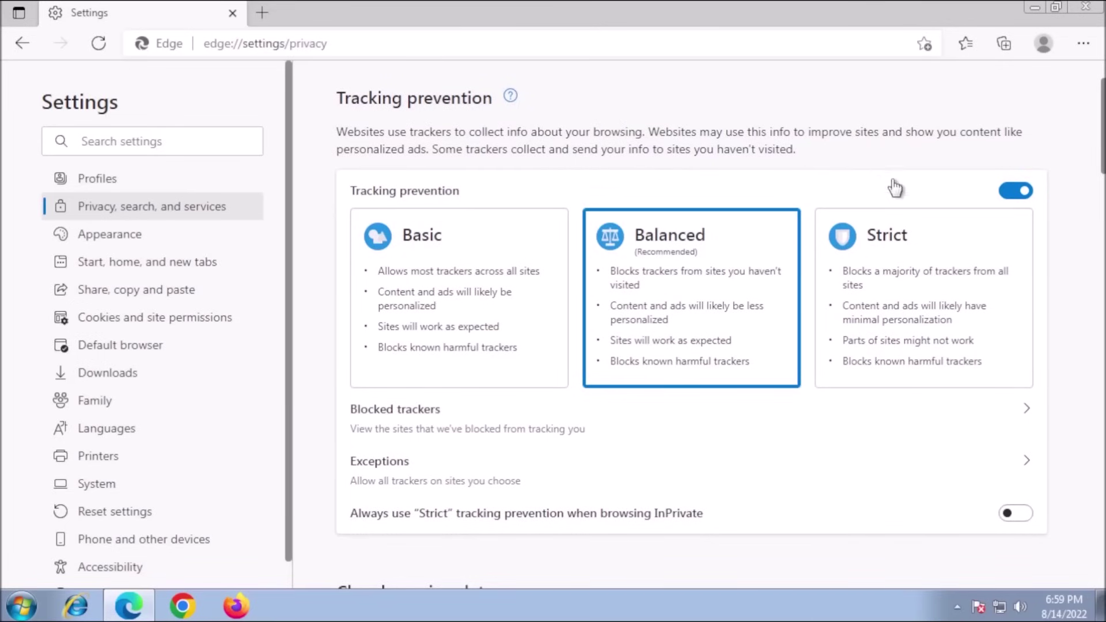
Select the Strict card under Tracking prevention
left_click(921, 319)
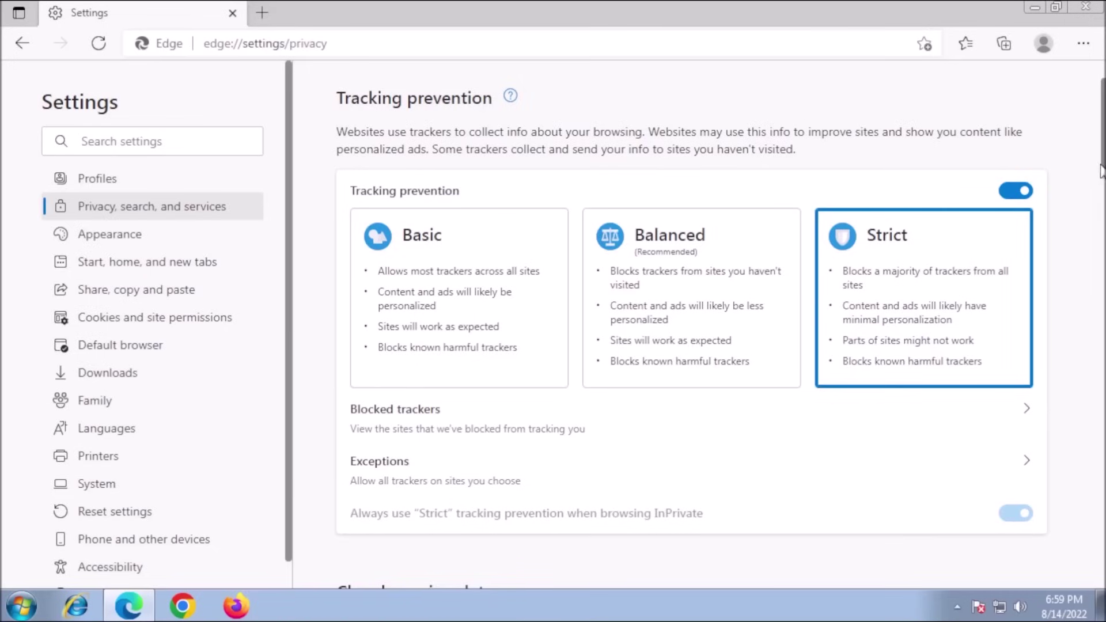
scroll(949, 370, "down", 8)
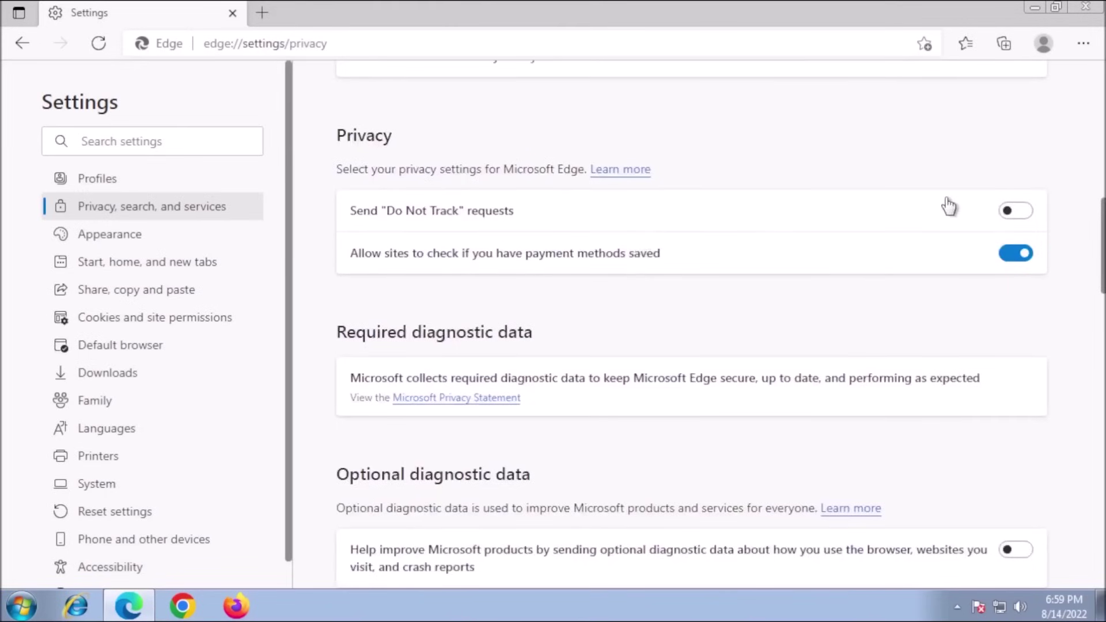
Enable Edge's Do Not Track requests and disable sites' check for saved payment methods
left_click(1013, 213)
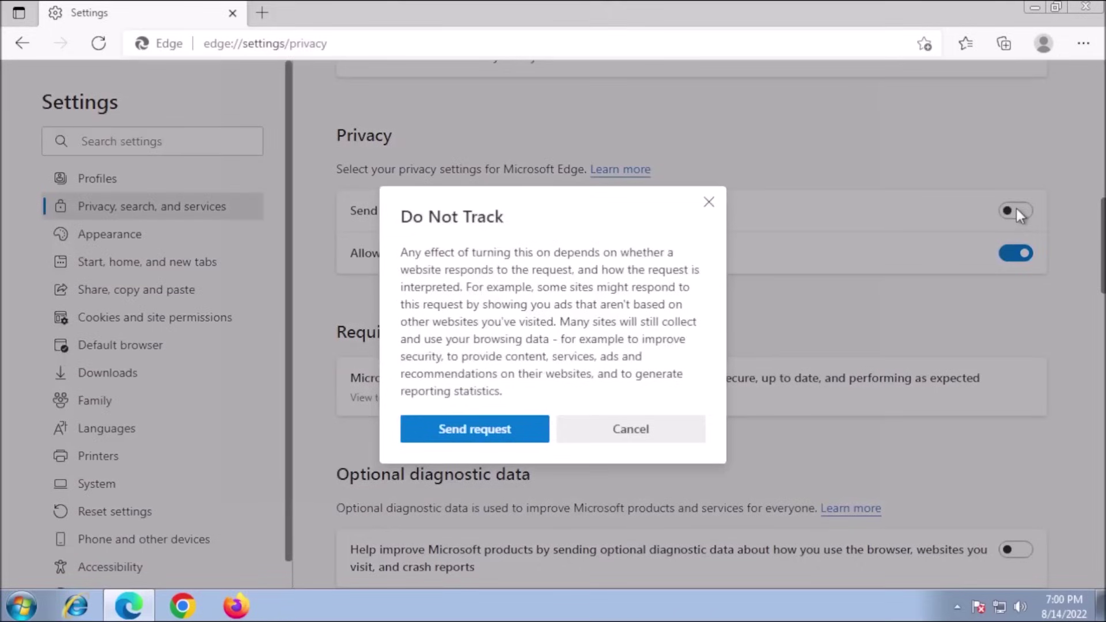
left_click(484, 432)
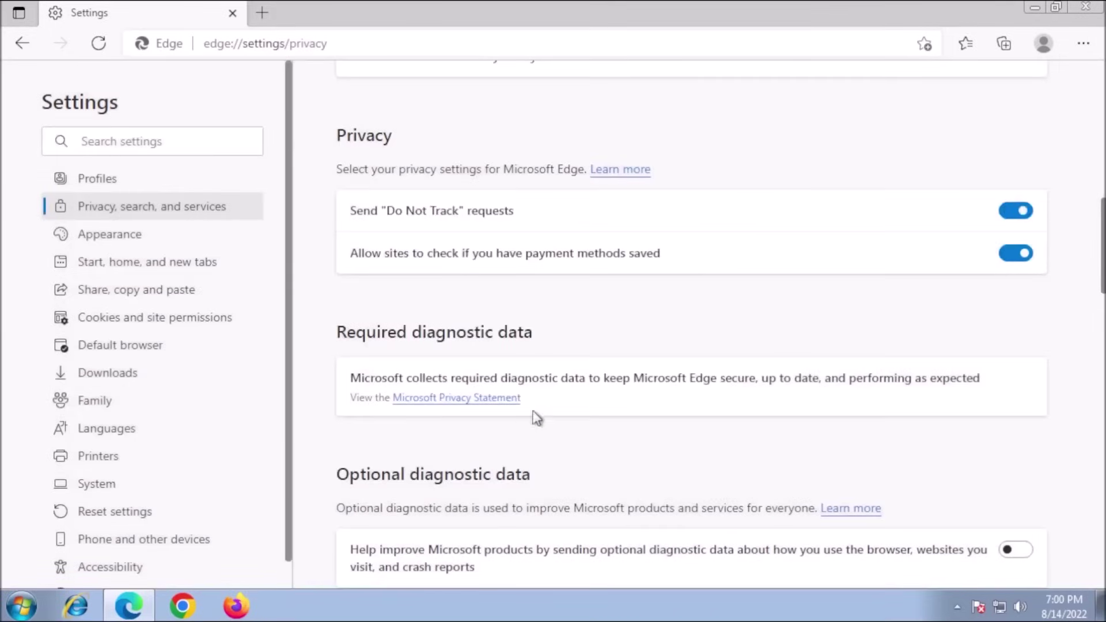
left_click(1012, 262)
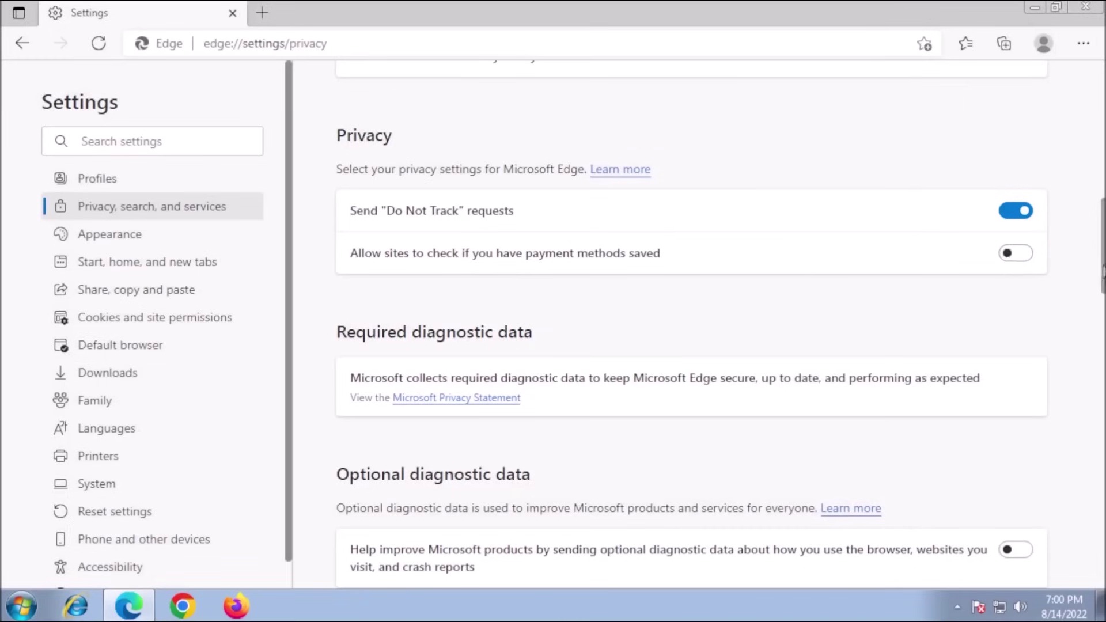
left_click_drag(1102, 271, 1103, 309)
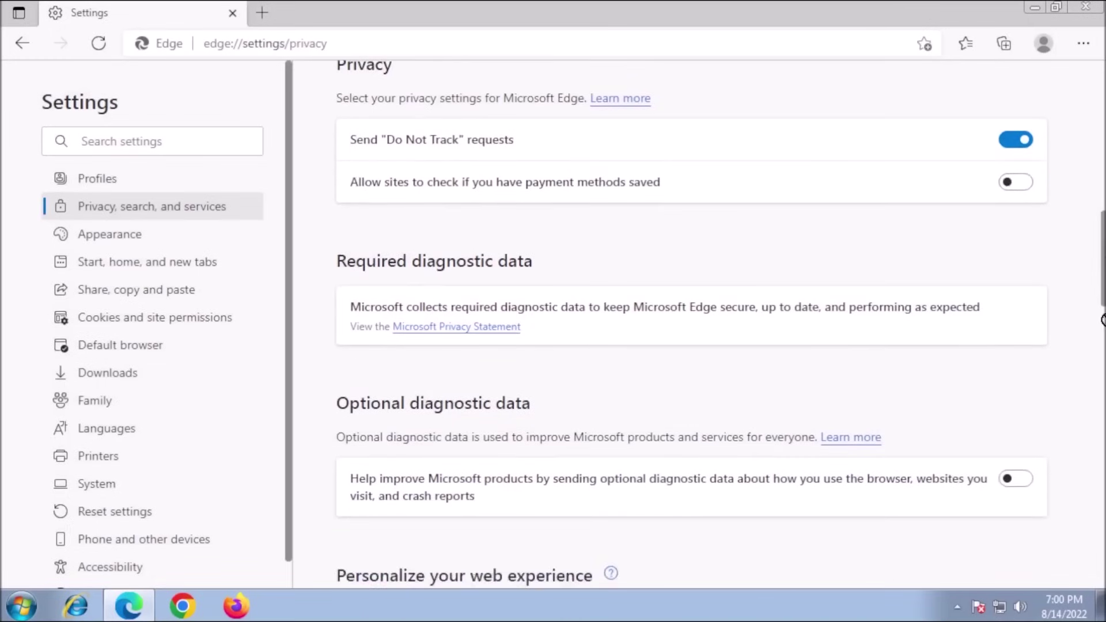
scroll(1103, 320, "down", 2)
left_click_drag(1101, 302, 1100, 385)
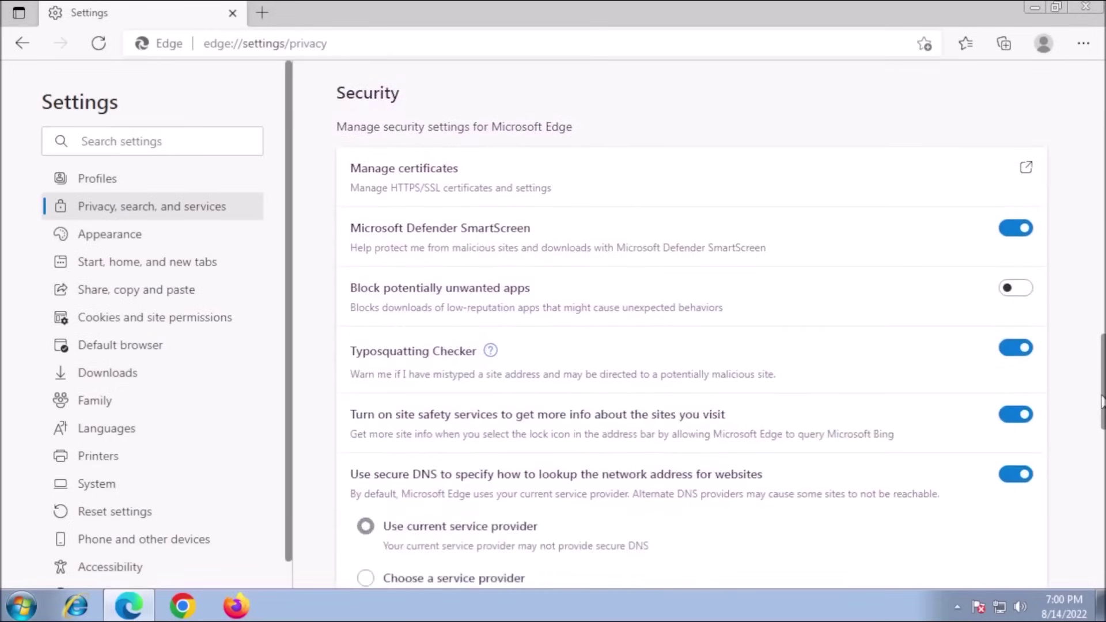
left_click_drag(1099, 384, 1100, 461)
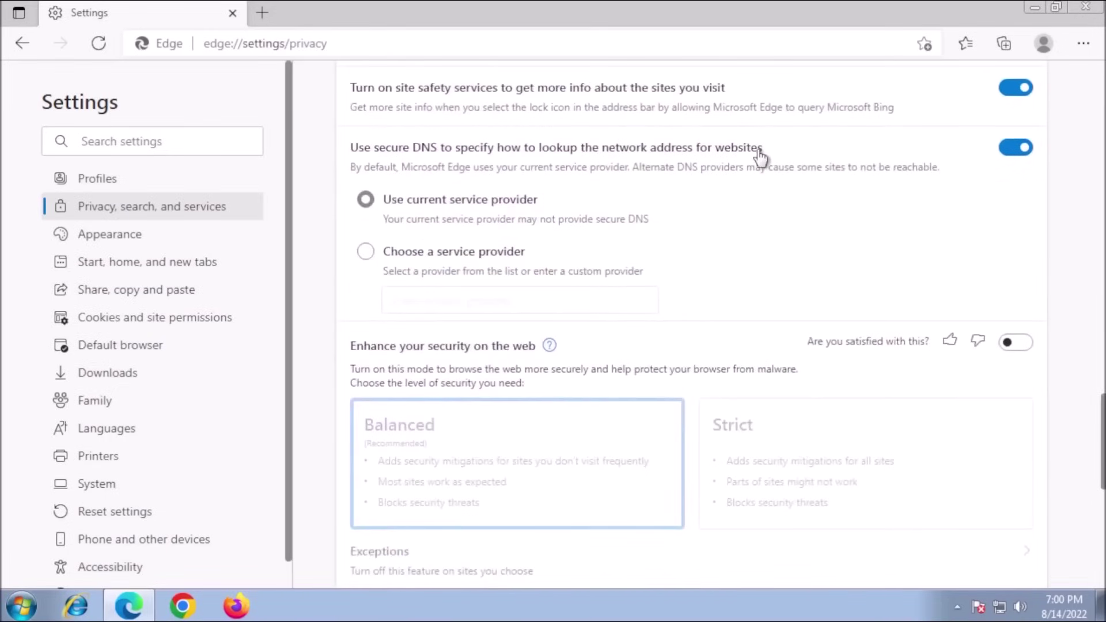
Set Edge's secure DNS provider to Cloudflare and enhanced web security to Strict
left_click(366, 253)
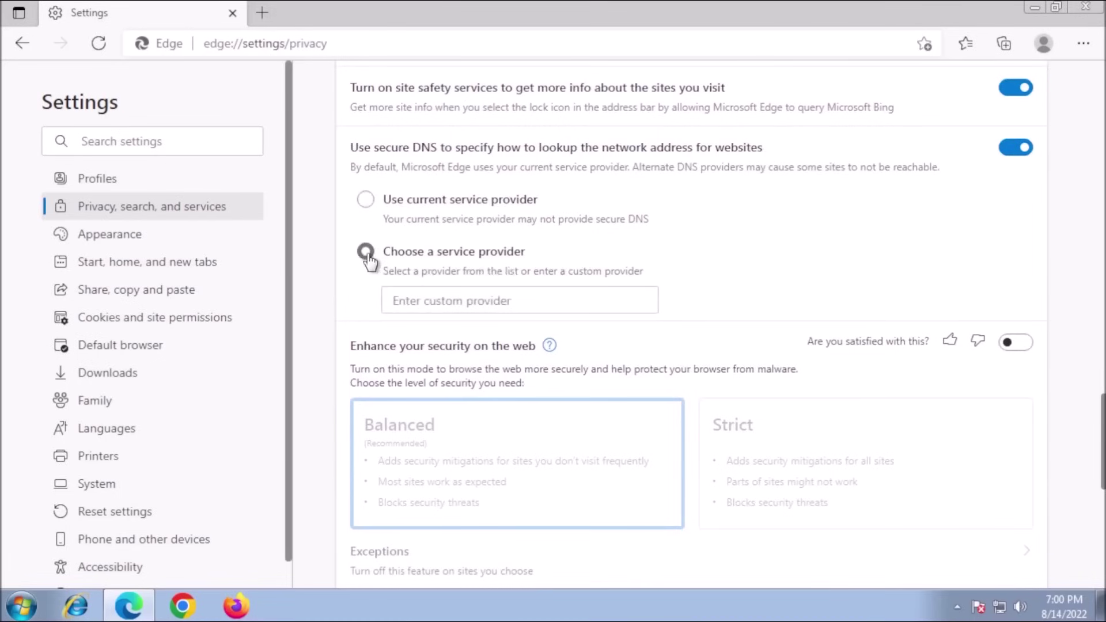
left_click(474, 306)
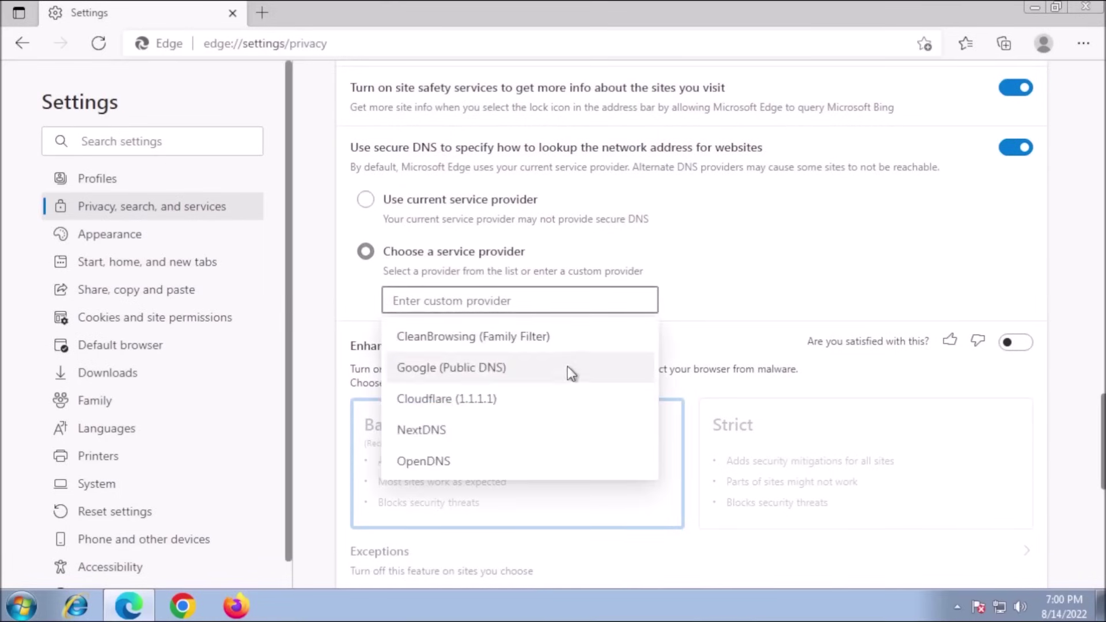
left_click(459, 399)
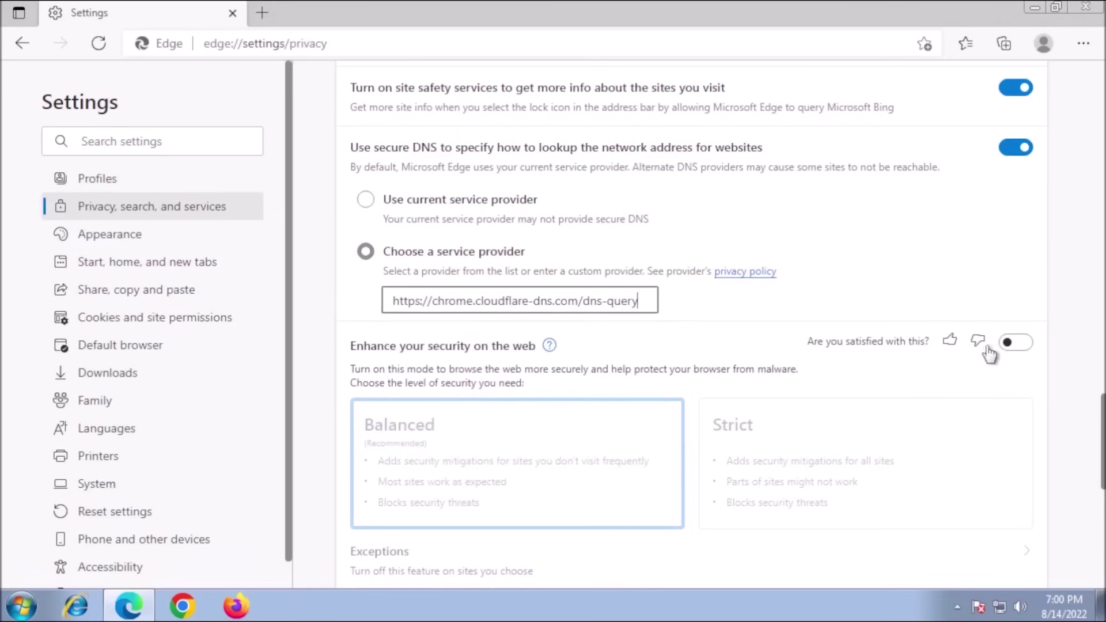
scroll(1002, 350, "down", 2)
left_click(1015, 175)
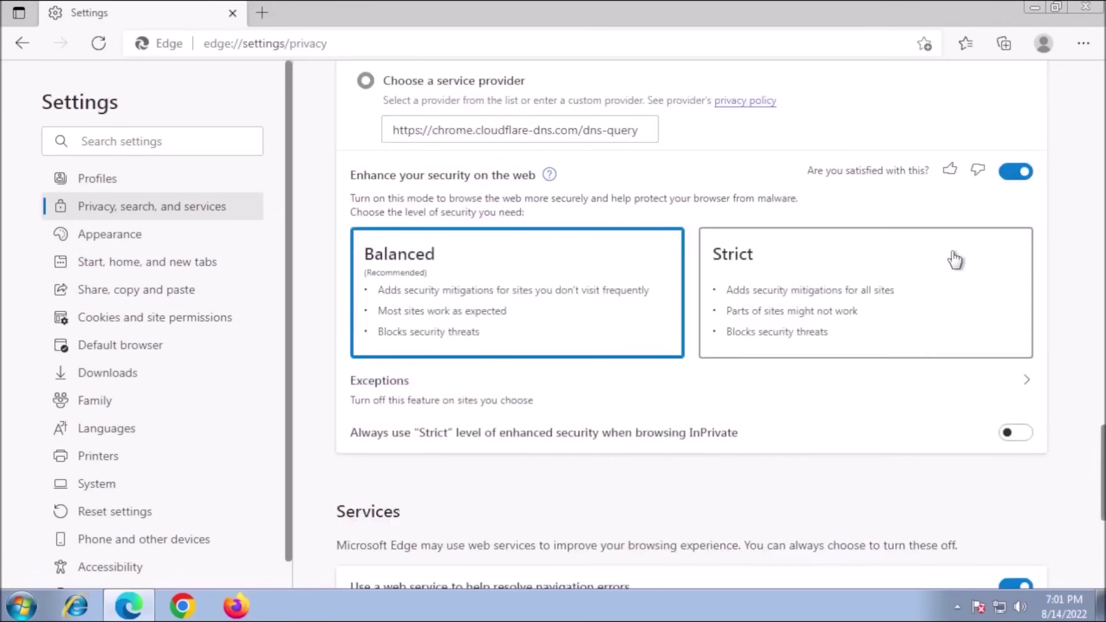
left_click(938, 309)
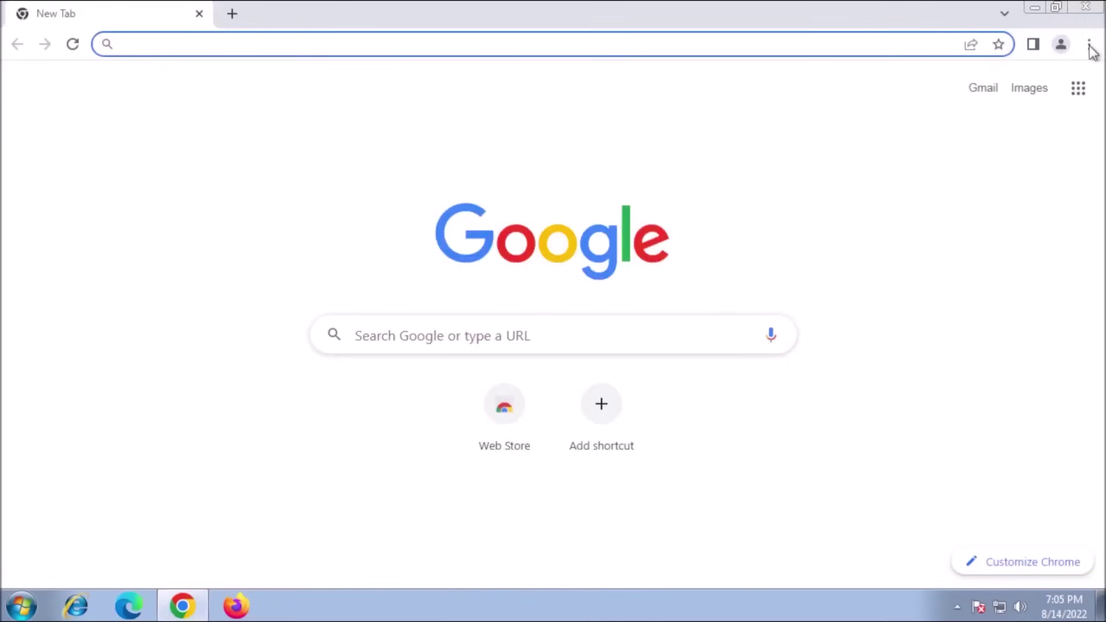
Change Chrome's Safe Browsing from Standard to Enhanced protection under Privacy and security
left_click(1089, 45)
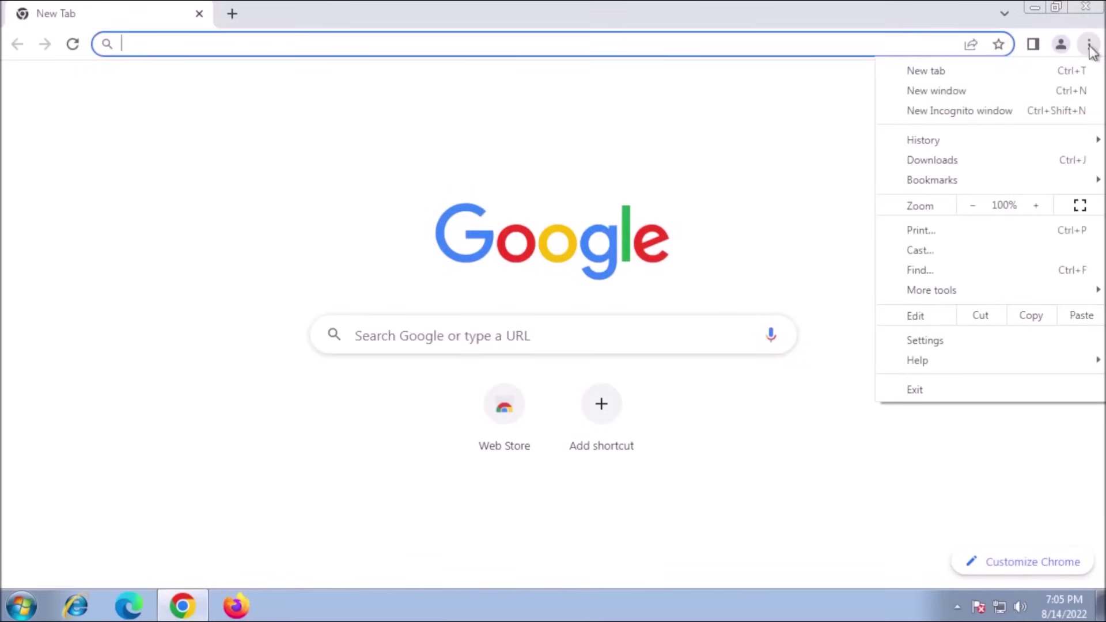
left_click(955, 340)
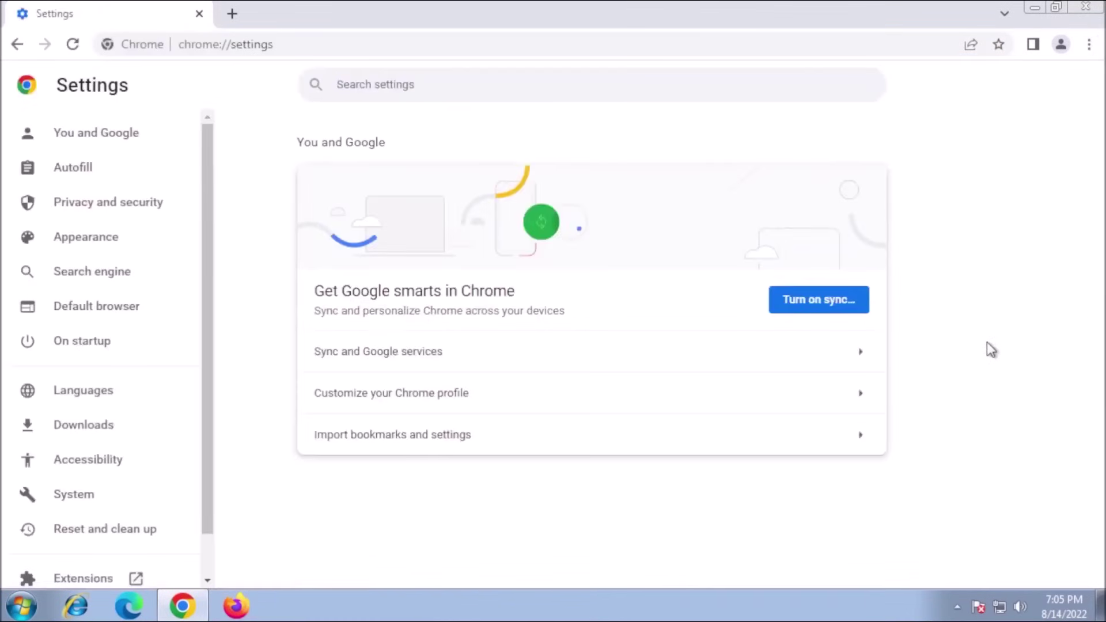
left_click(152, 206)
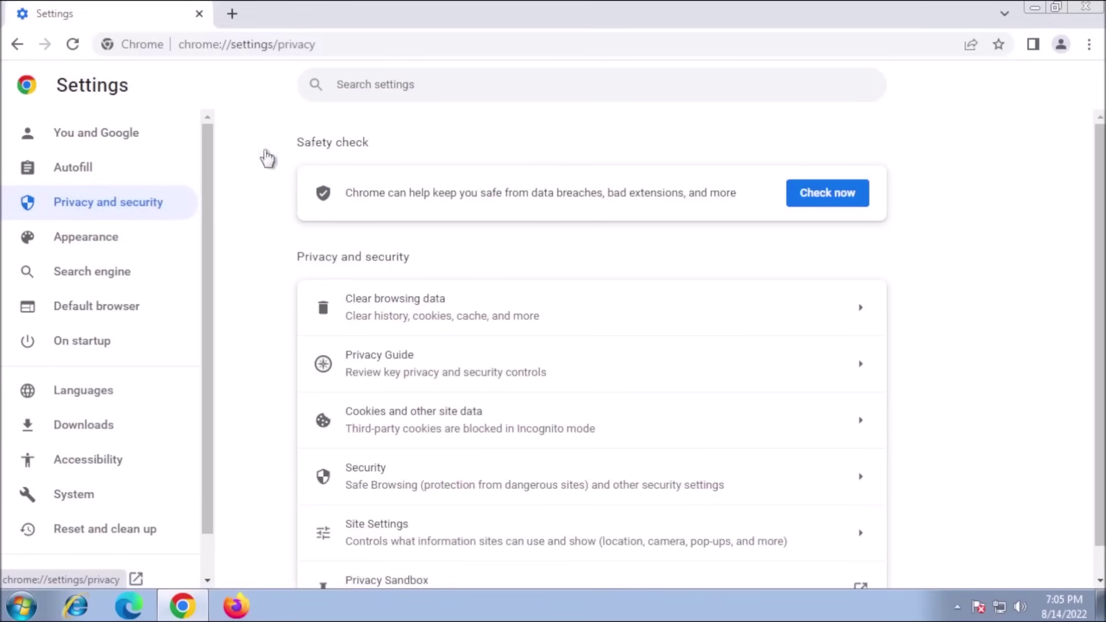
left_click(489, 494)
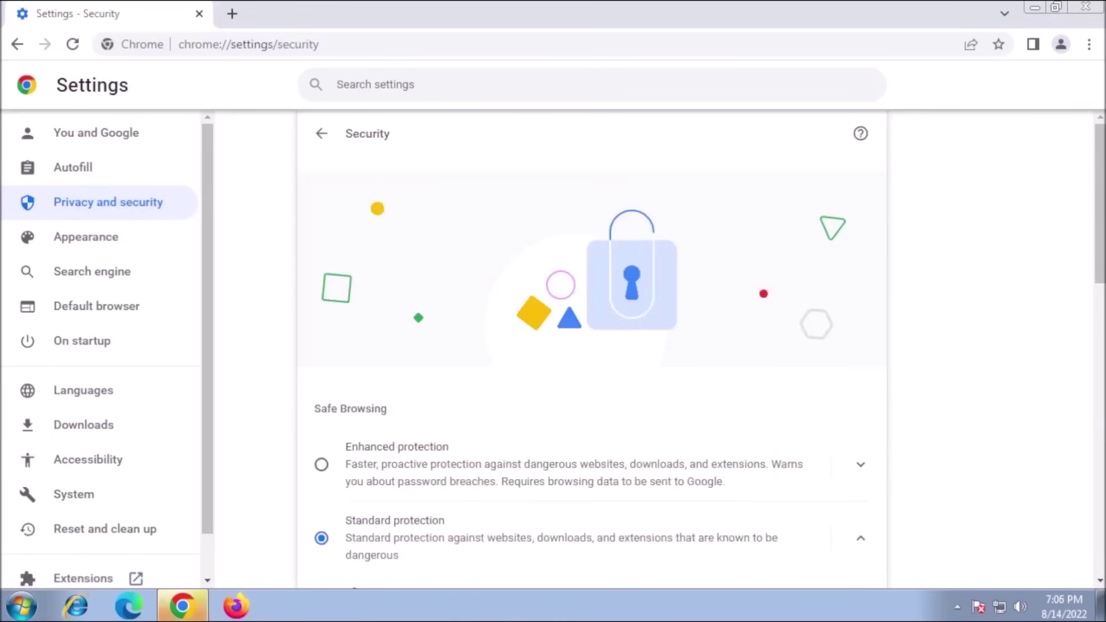
left_click_drag(1099, 255, 1098, 353)
left_click(322, 162)
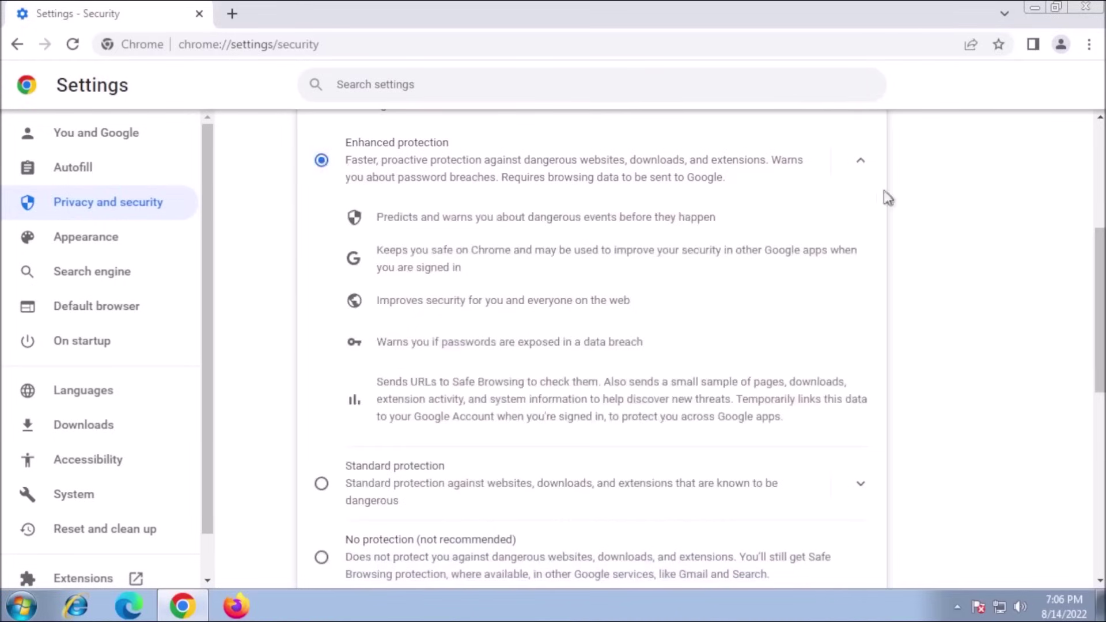
left_click_drag(1100, 260, 1098, 406)
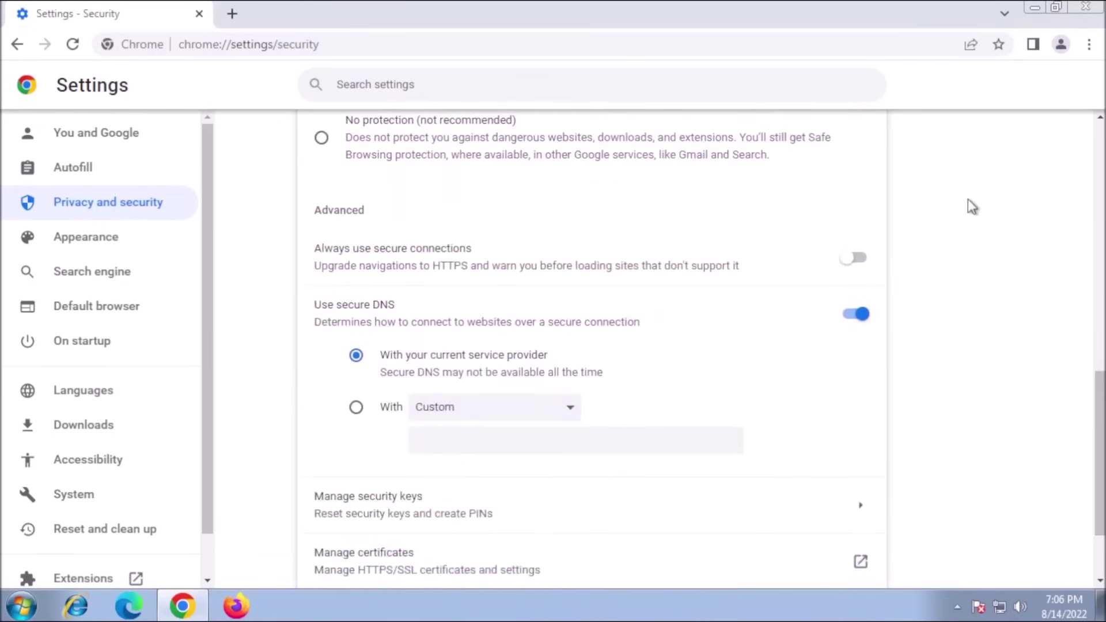
Leave Always use secure connections off and set Chrome's secure DNS to Cloudflare (1.1.1.1)
left_click(857, 261)
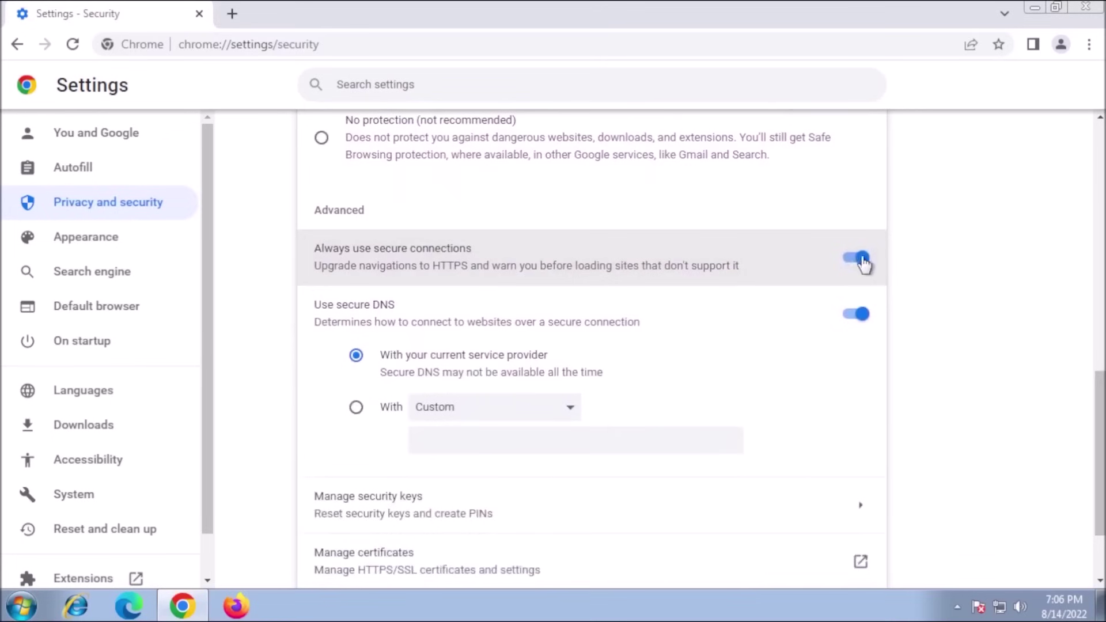
left_click(862, 262)
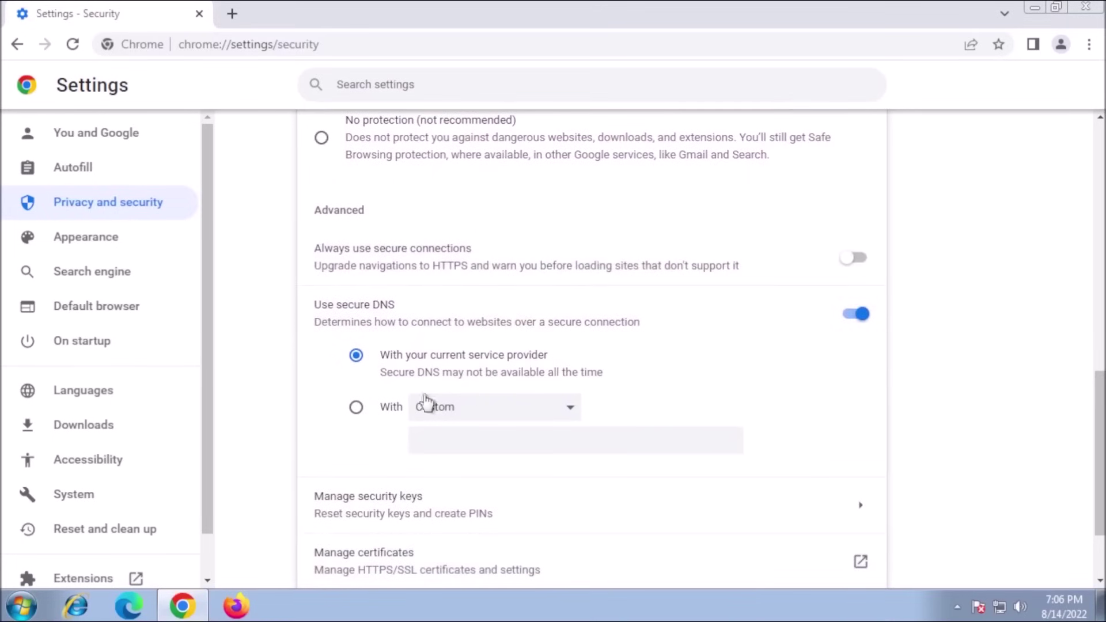
left_click(356, 408)
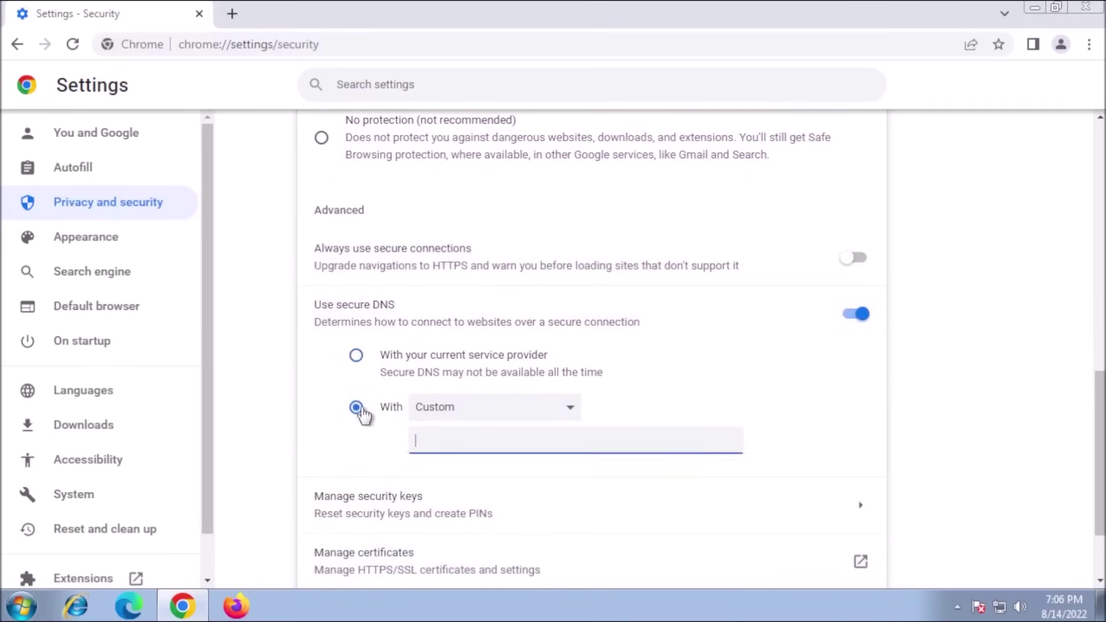
left_click(506, 416)
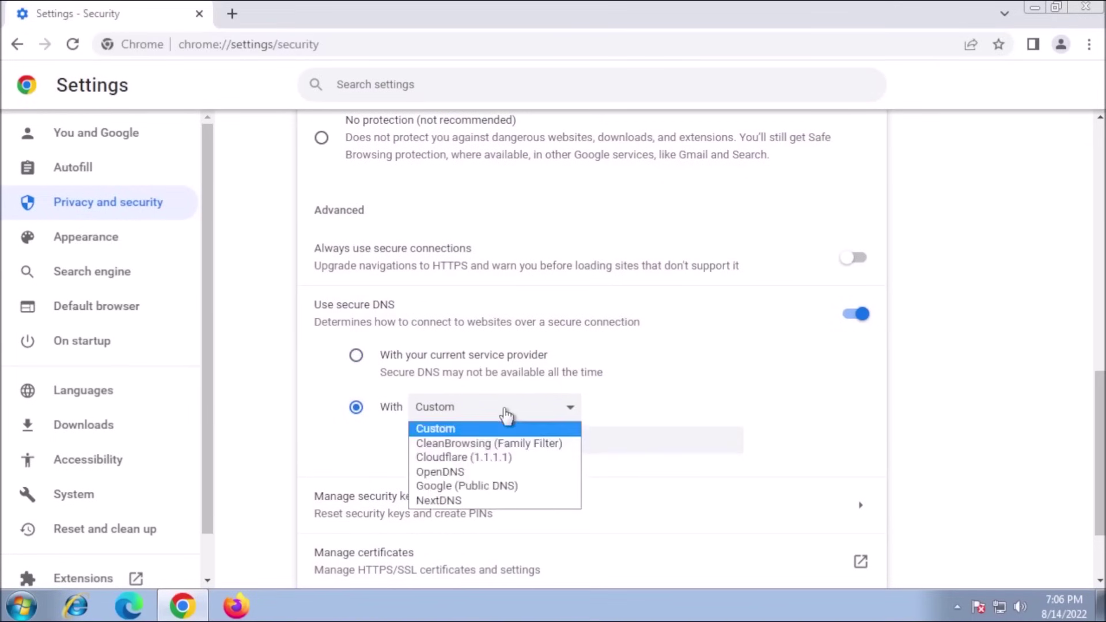
left_click(509, 460)
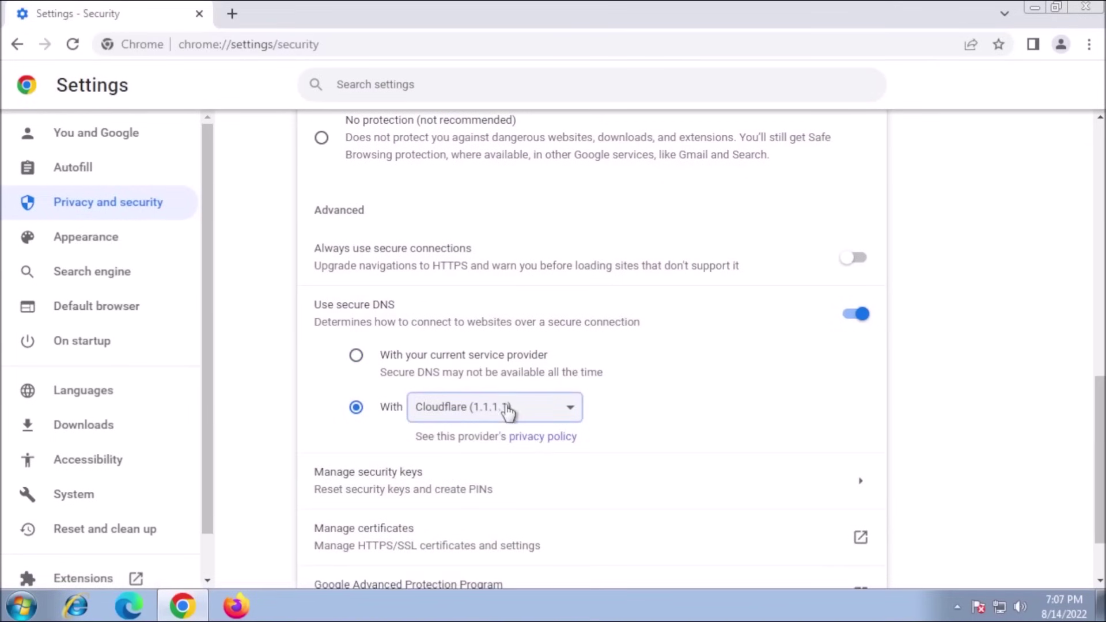
left_click(154, 205)
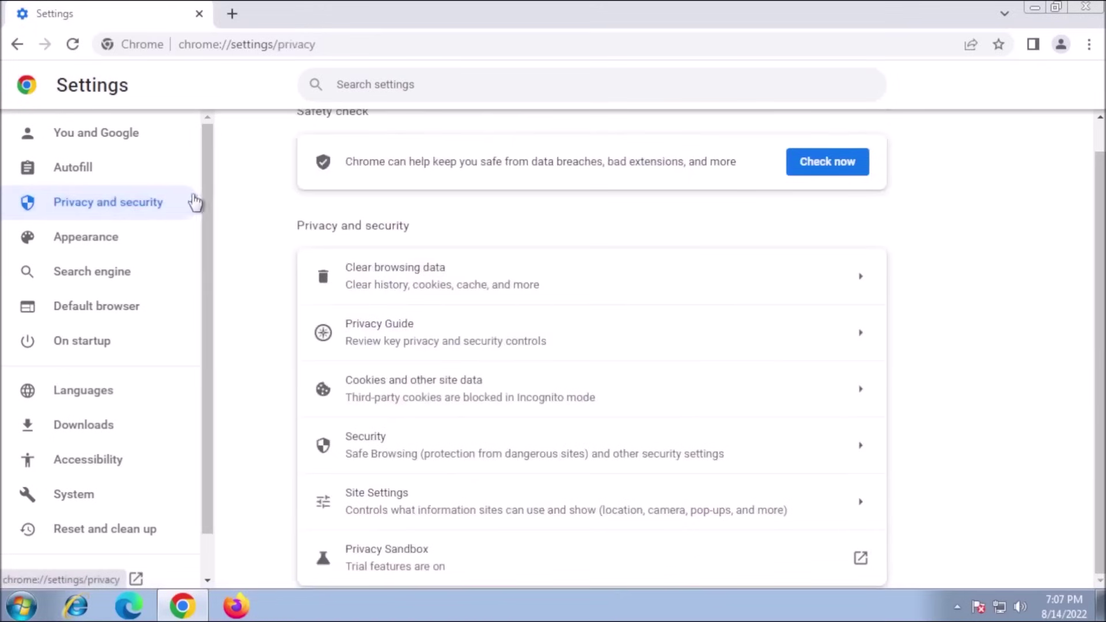
Enable 'Send a Do Not Track request' in Chrome's Cookies and other site data settings
left_click(459, 393)
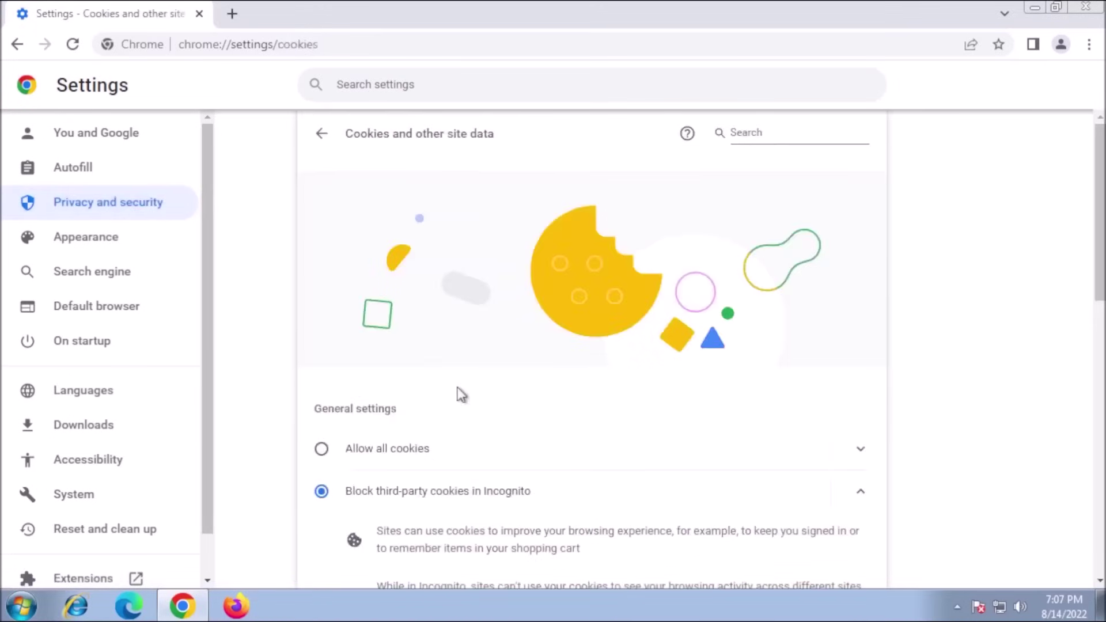
left_click_drag(1097, 314, 1074, 449)
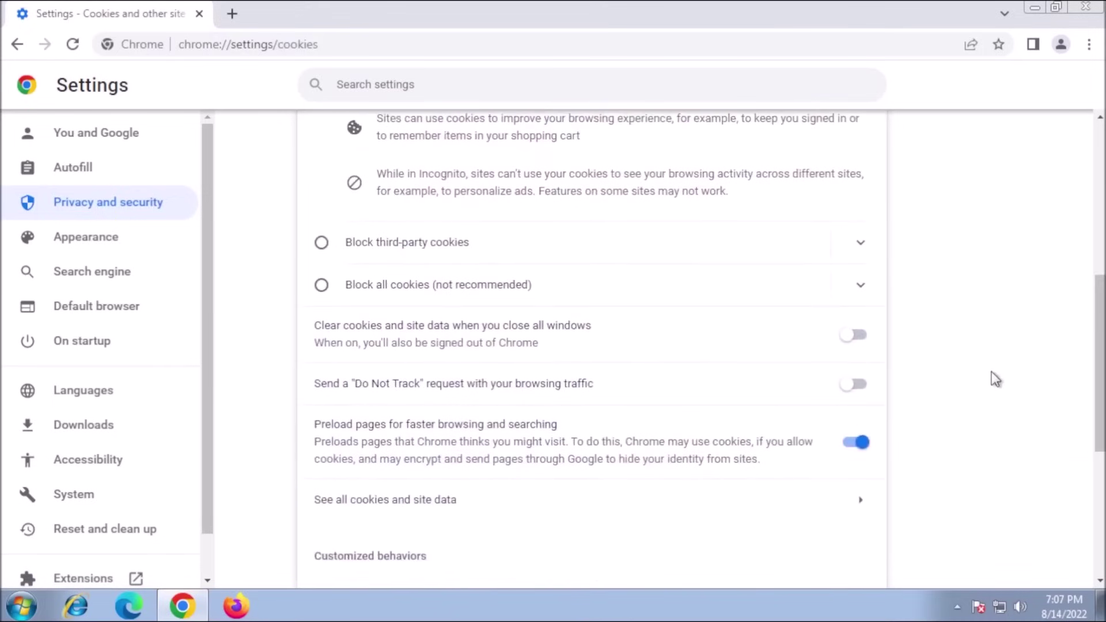
left_click(873, 380)
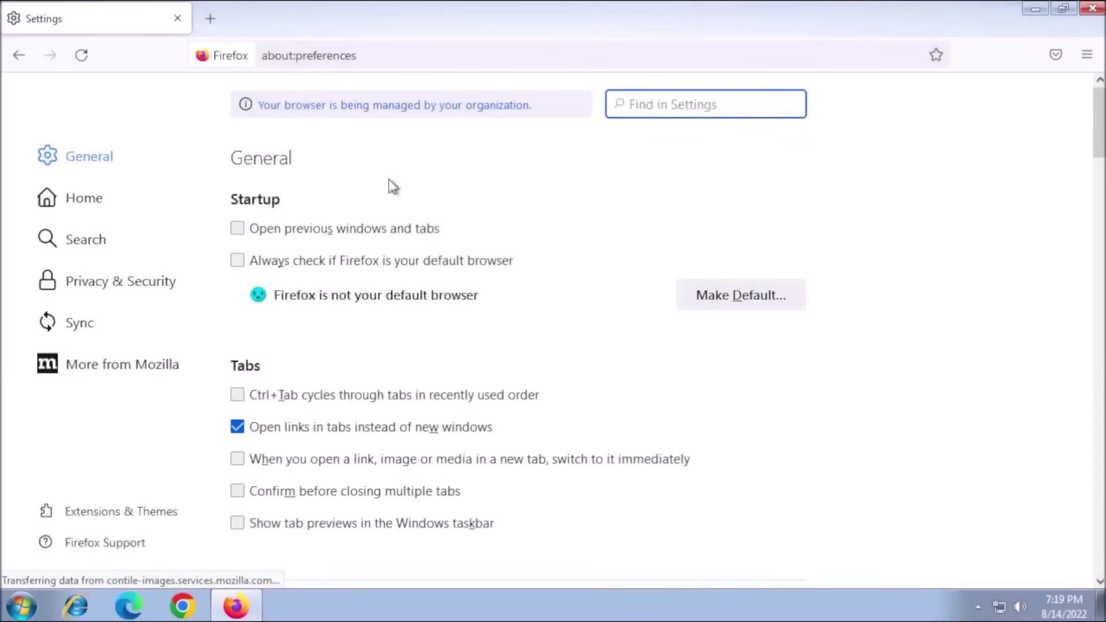
Set Firefox's Enhanced Tracking Protection to Strict and Do Not Track to Always
left_click(139, 285)
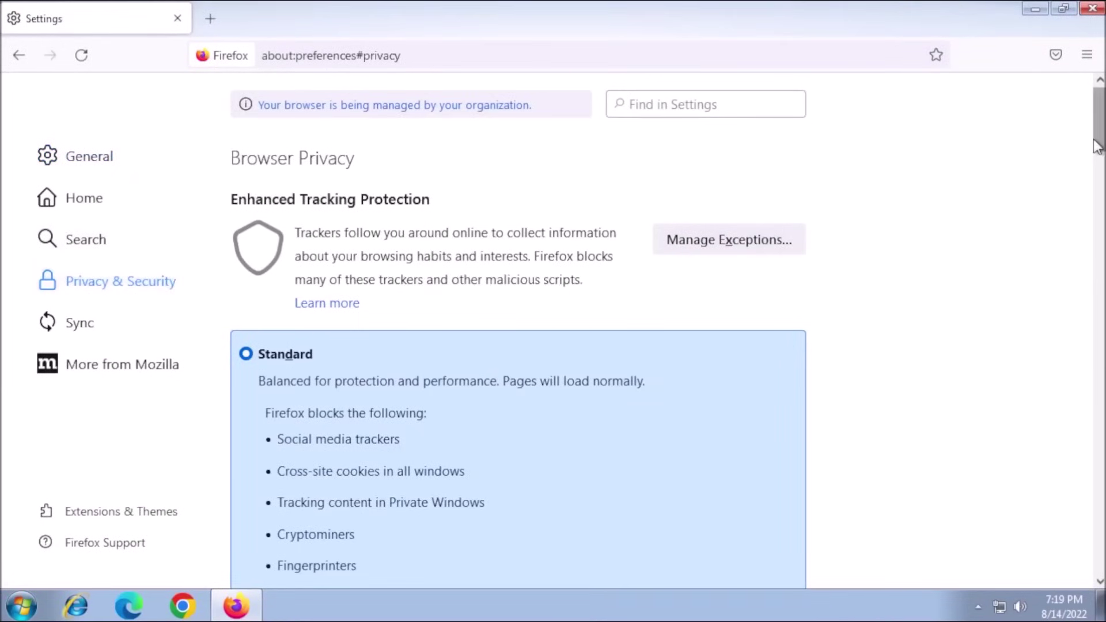
left_click_drag(1096, 145, 1088, 212)
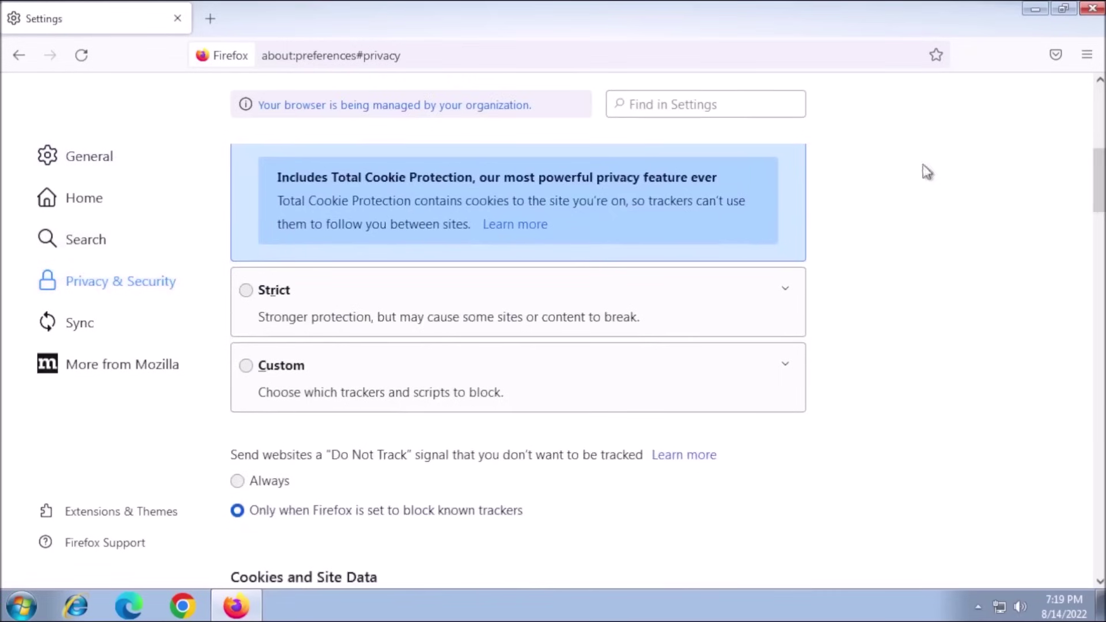
left_click(248, 301)
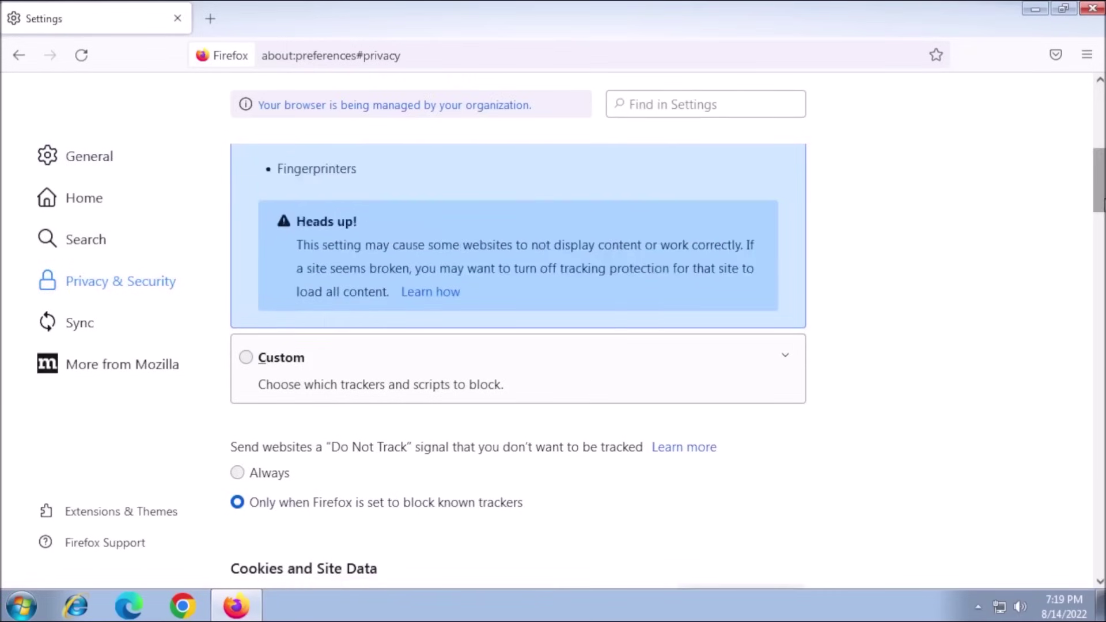
left_click_drag(1097, 203, 1102, 226)
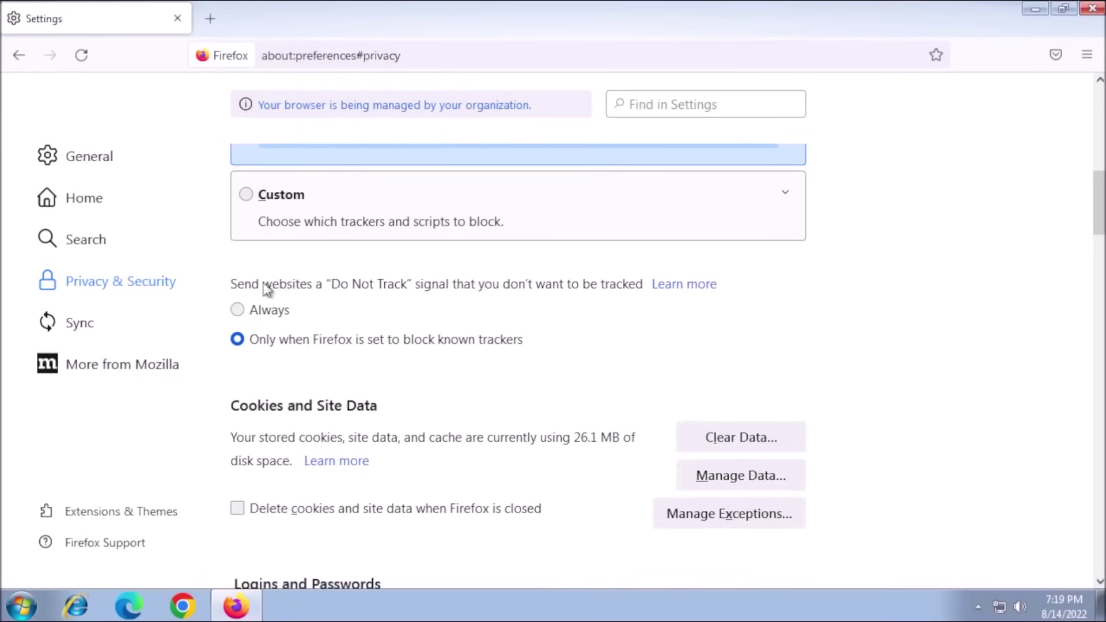
left_click(238, 311)
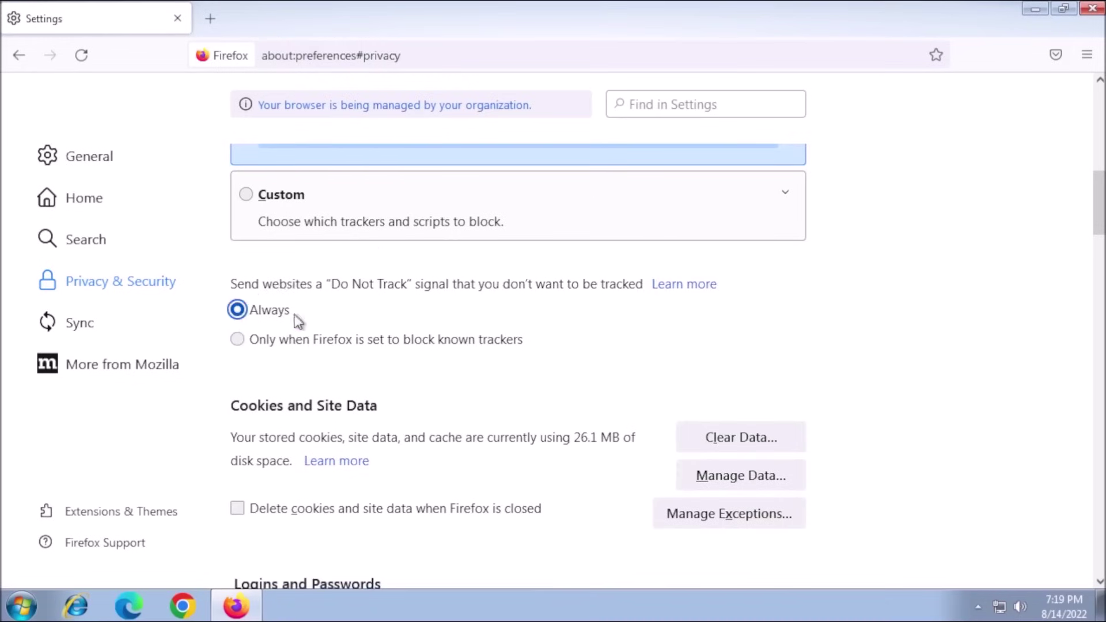
left_click(91, 159)
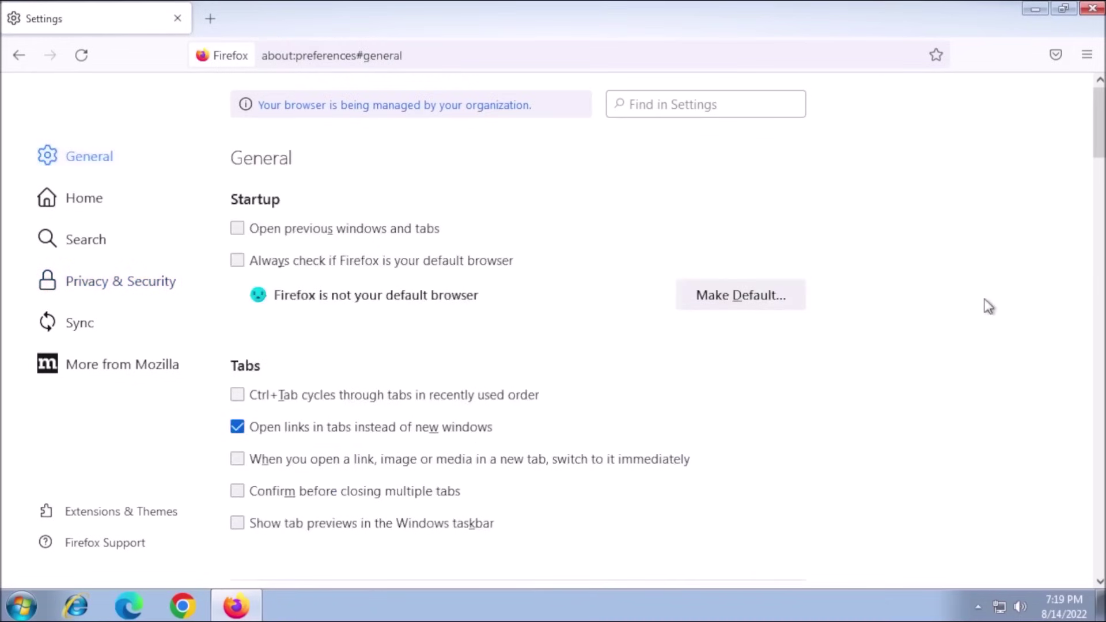
left_click_drag(1099, 156, 1087, 567)
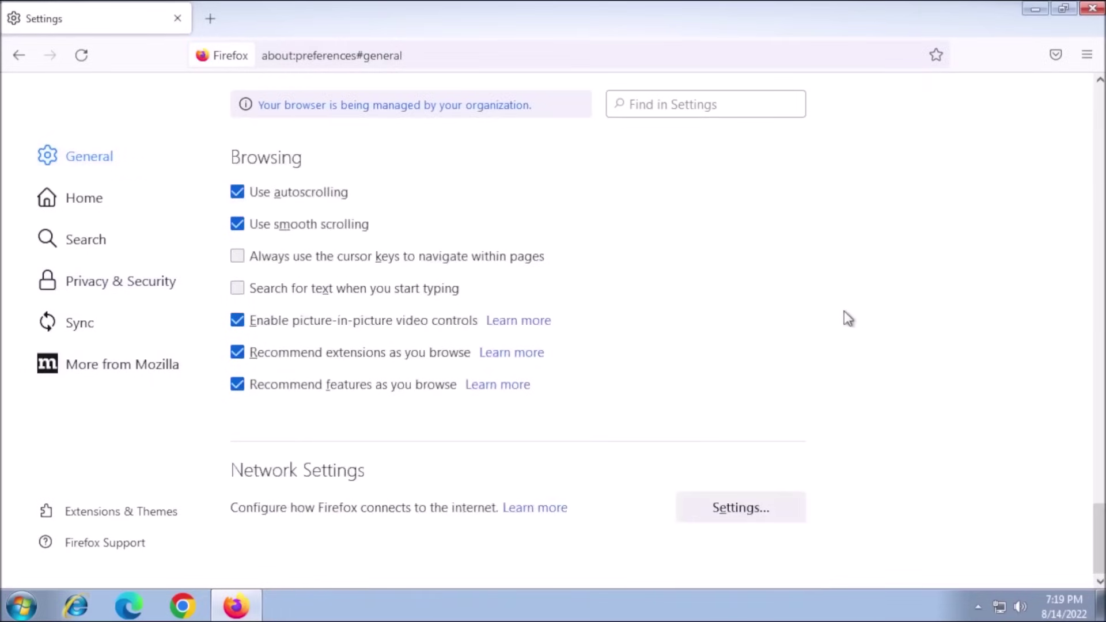
Enable DNS over HTTPS with Cloudflare (Default) in Firefox's Connection Settings and save
left_click(745, 511)
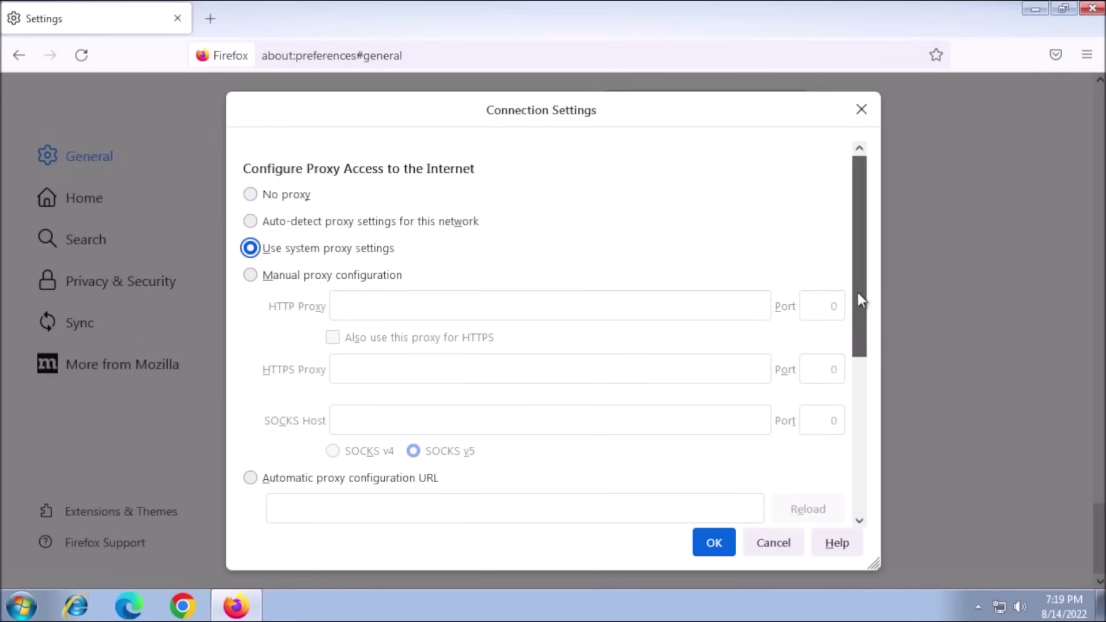
left_click_drag(857, 293, 881, 454)
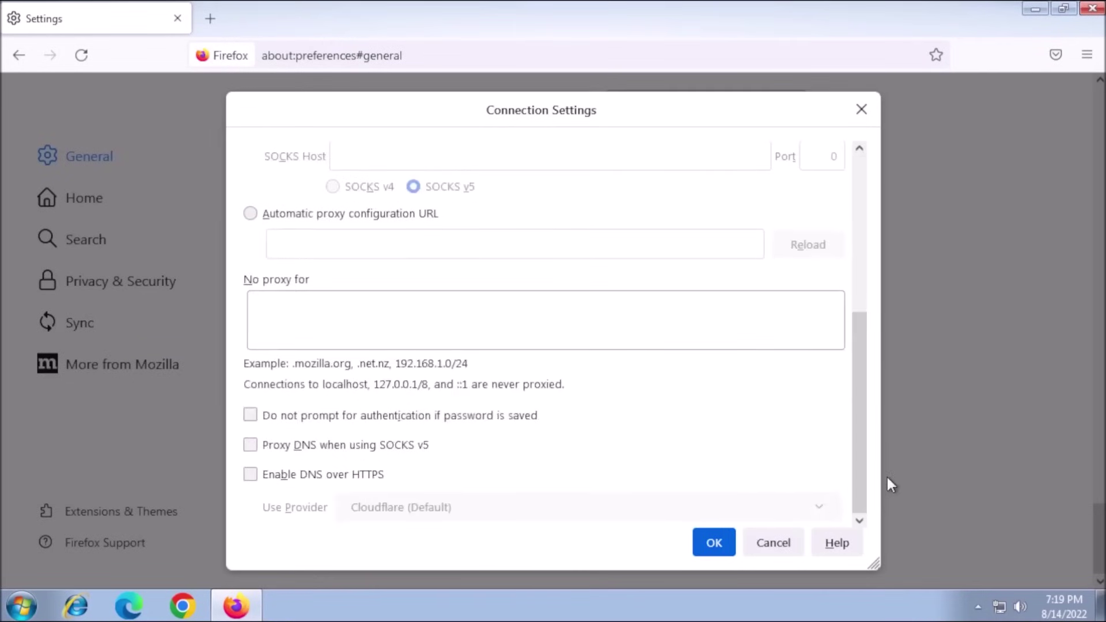
left_click(251, 474)
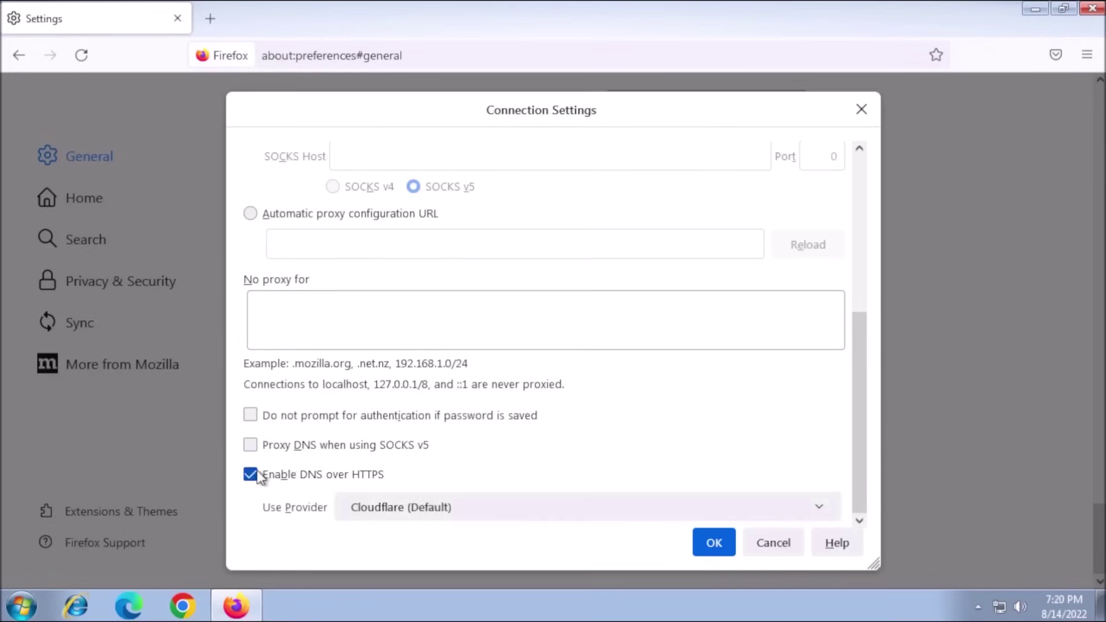
left_click(802, 509)
left_click(714, 544)
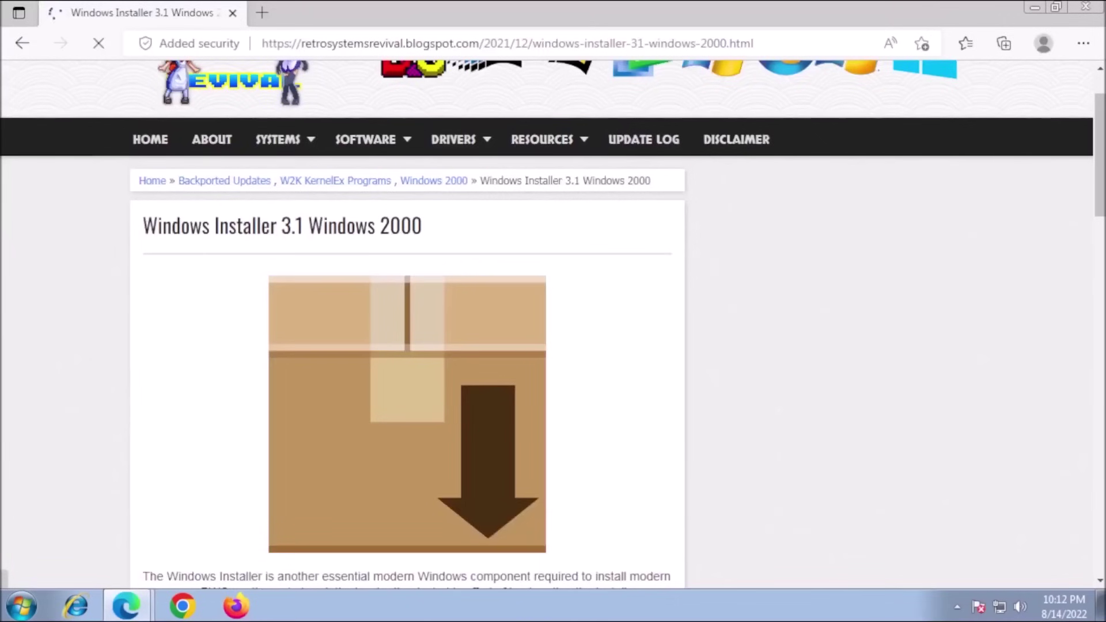
scroll(554, 328, "up", 1)
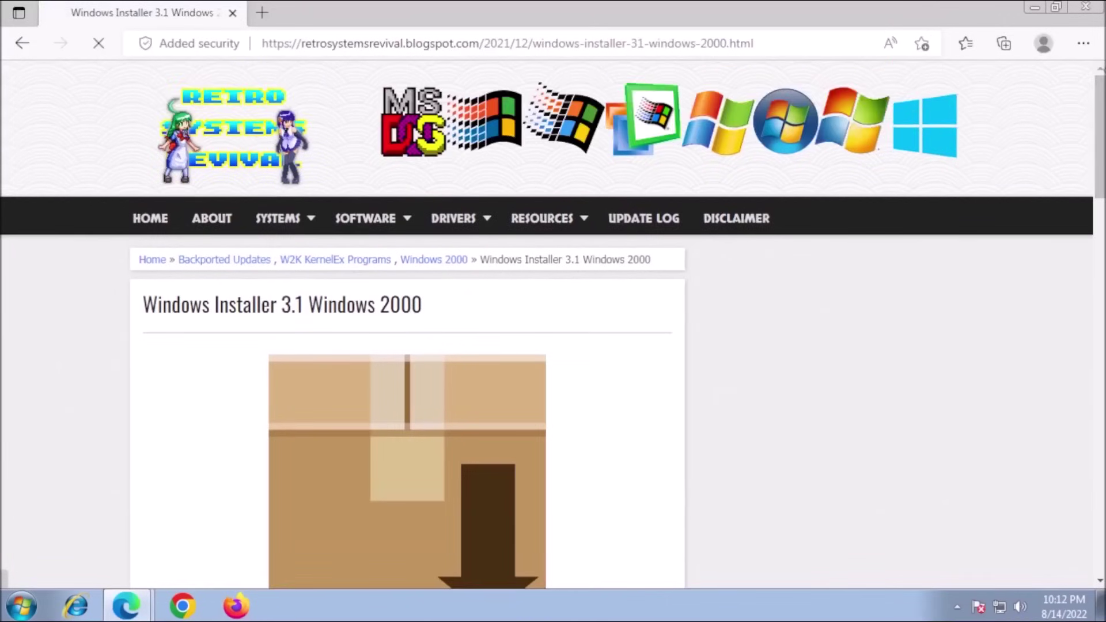
left_click_drag(1099, 130, 1100, 556)
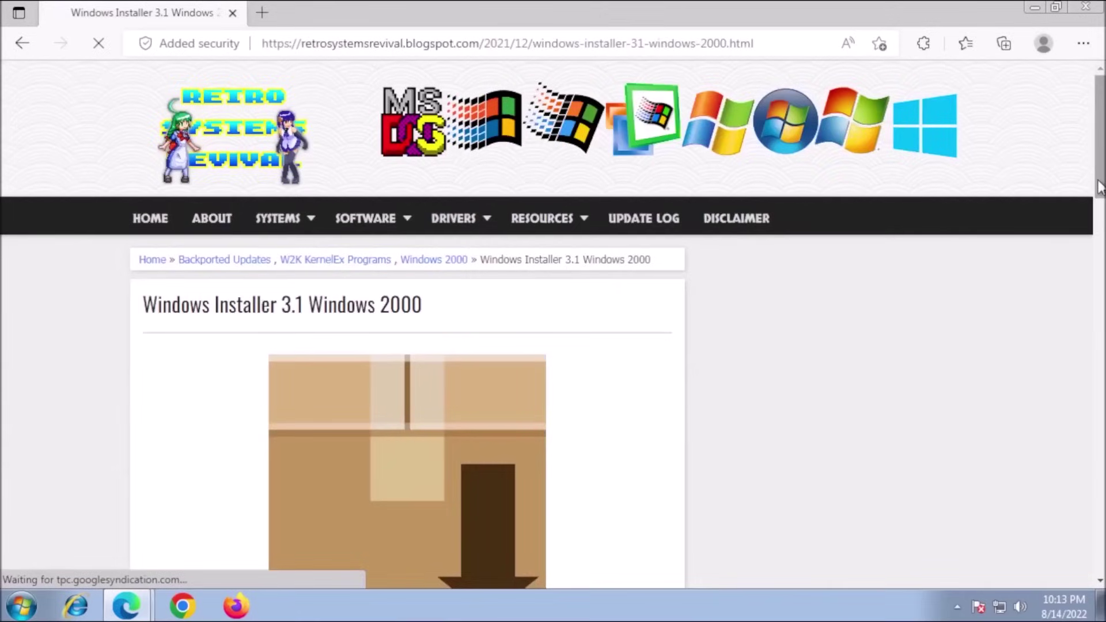
left_click_drag(1099, 186, 1089, 418)
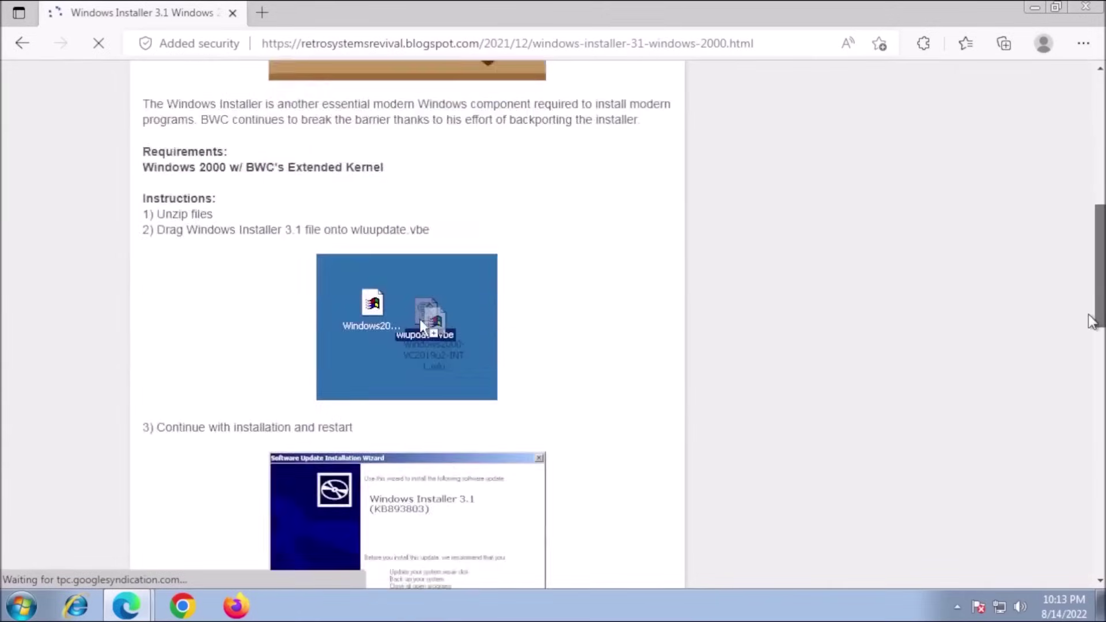
left_click_drag(1086, 412, 1087, 502)
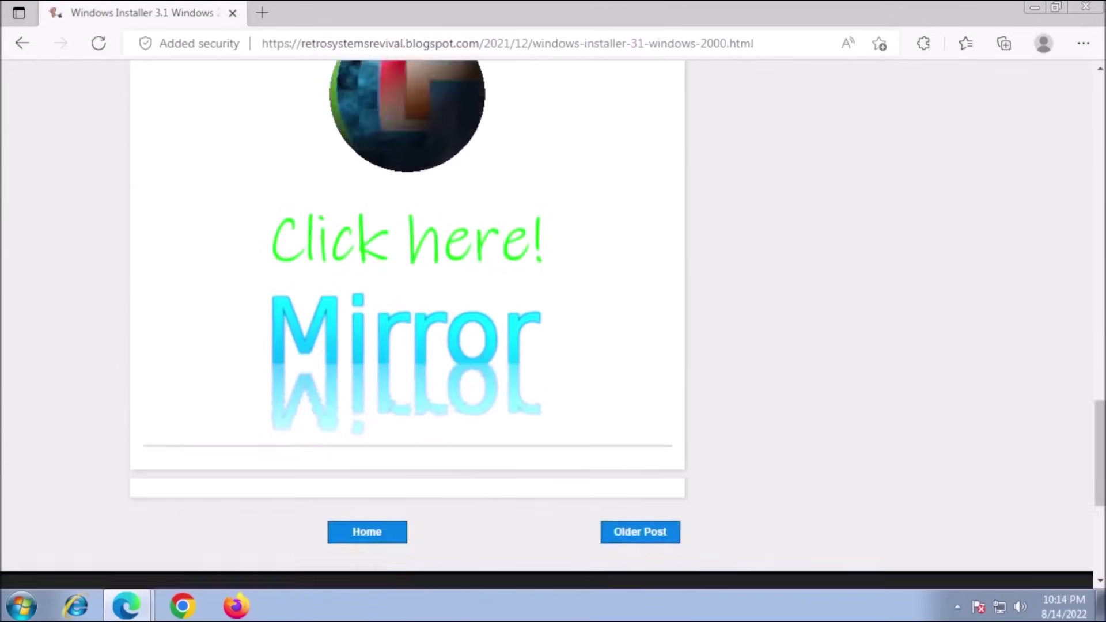
scroll(587, 395, "down", 2)
scroll(587, 396, "down", 2)
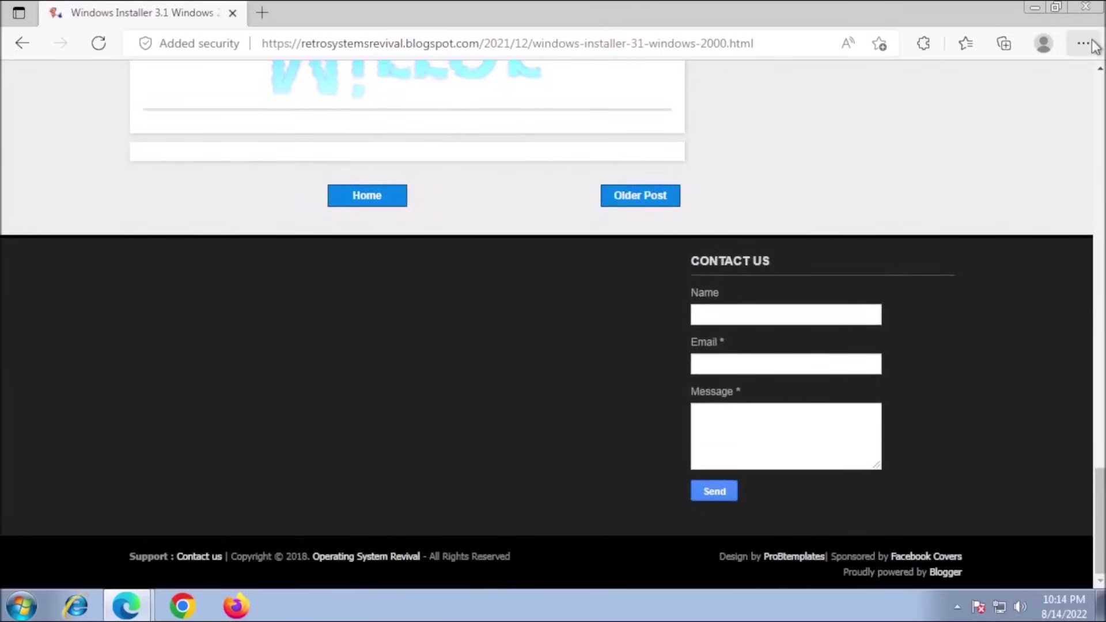
Show Edge's extensions panel, where Adblock Plus is listed
left_click(922, 45)
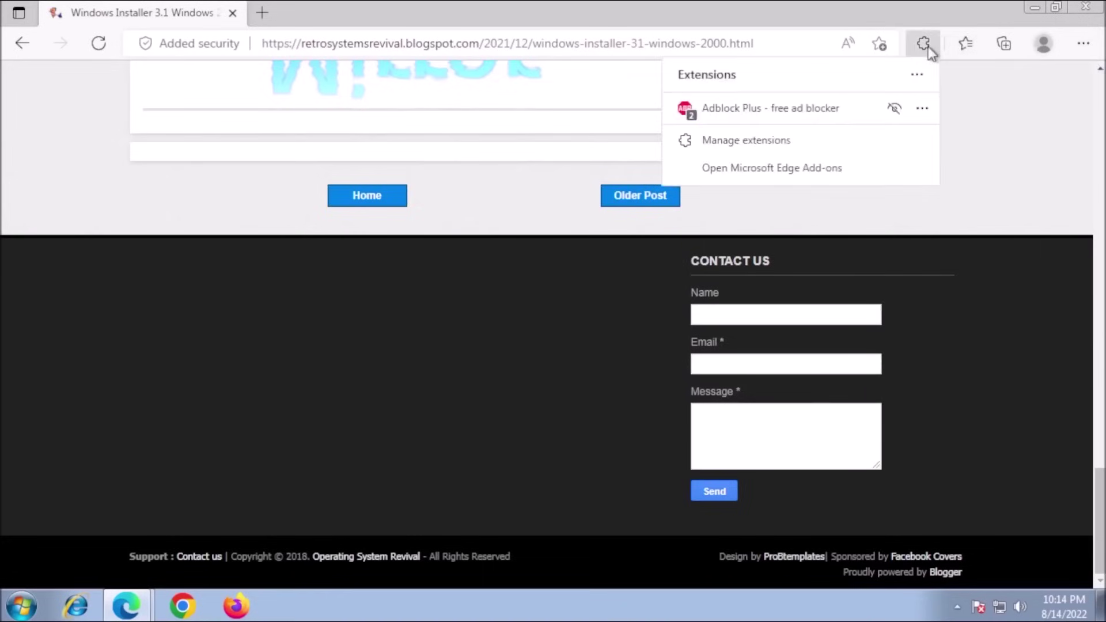
Turn on Adblock Plus tracking, push notification and social icon blocking; allow only tracking-free ads
left_click(922, 108)
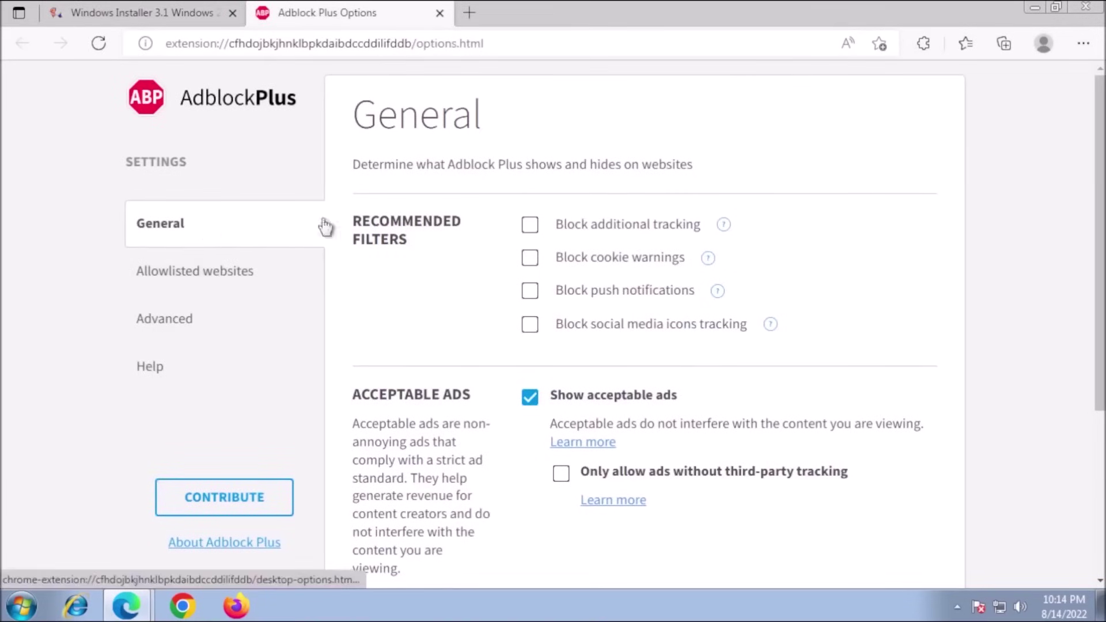
left_click(529, 226)
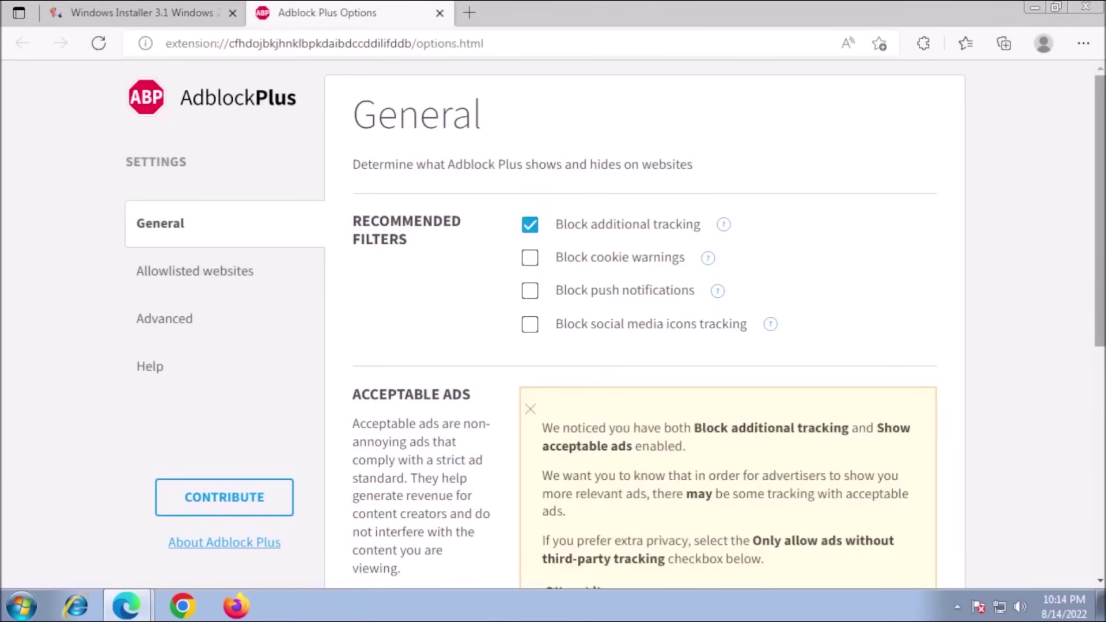
left_click(531, 294)
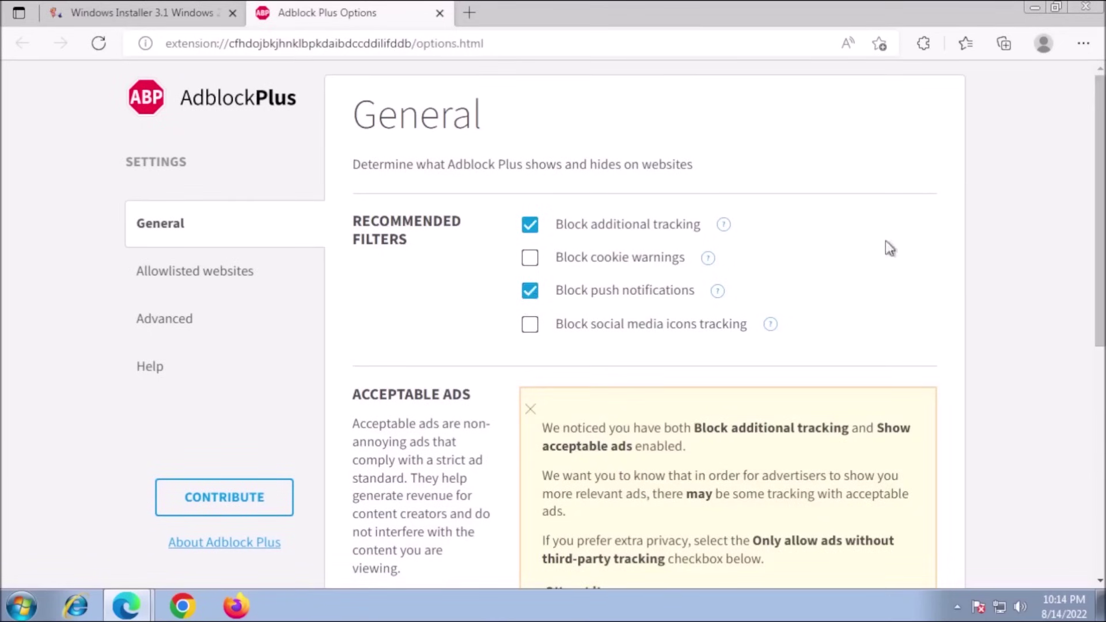
left_click(531, 336)
left_click_drag(1099, 227, 1085, 340)
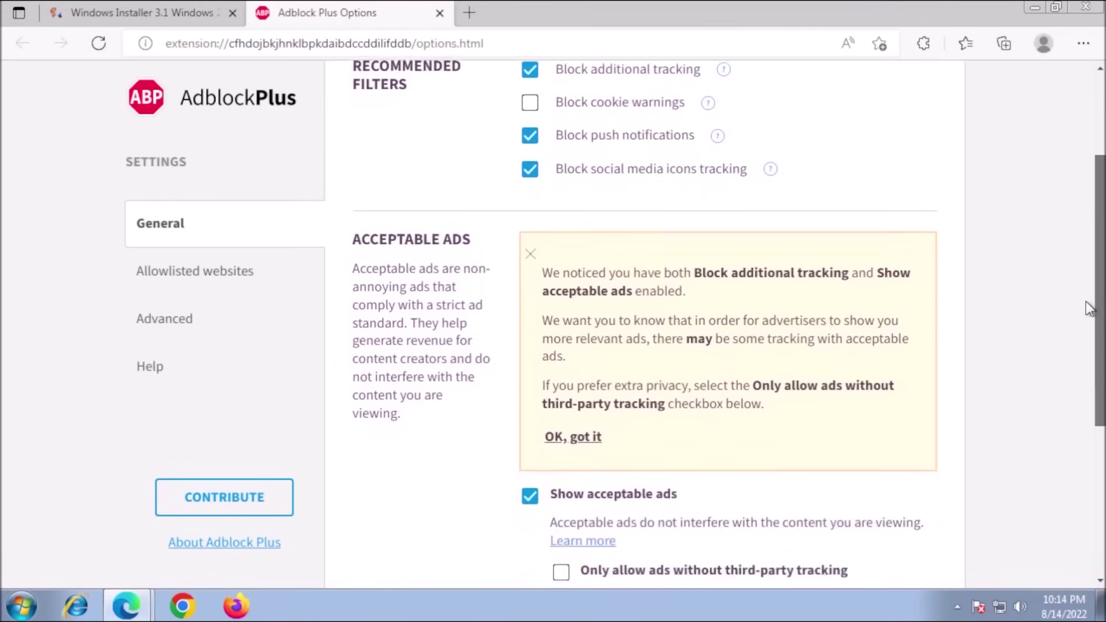
scroll(1081, 337, "down", 3)
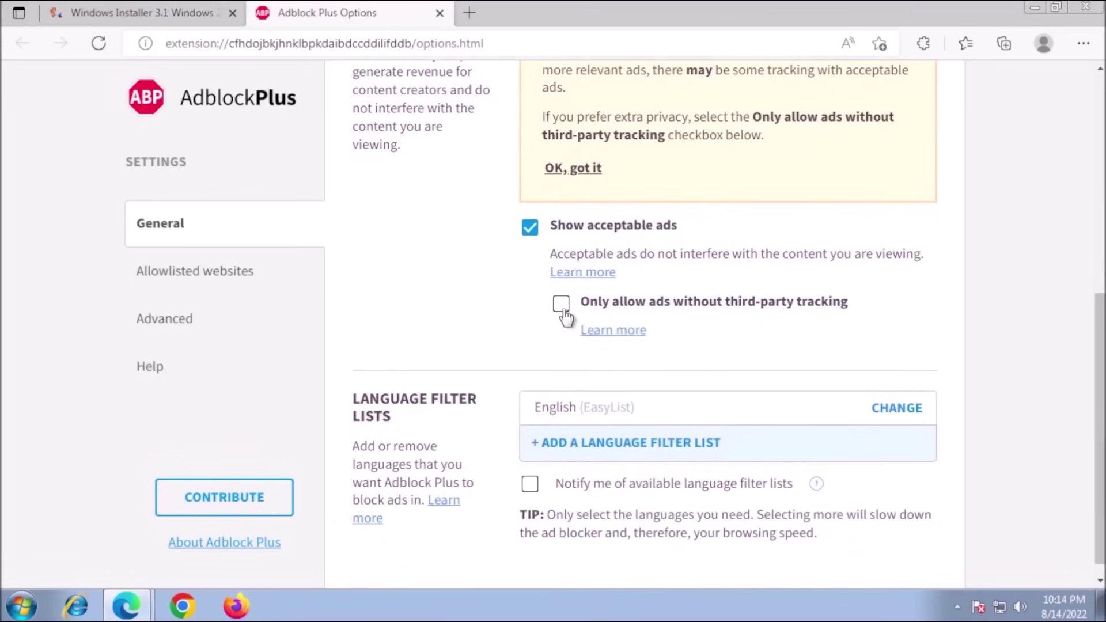
left_click(562, 306)
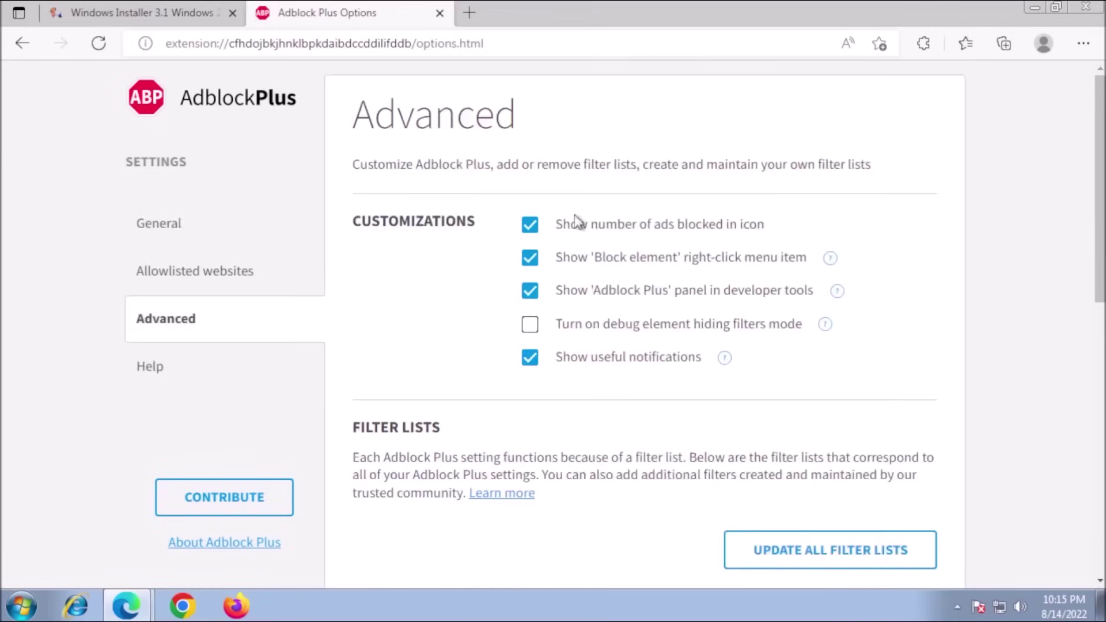
left_click_drag(1092, 207, 1100, 394)
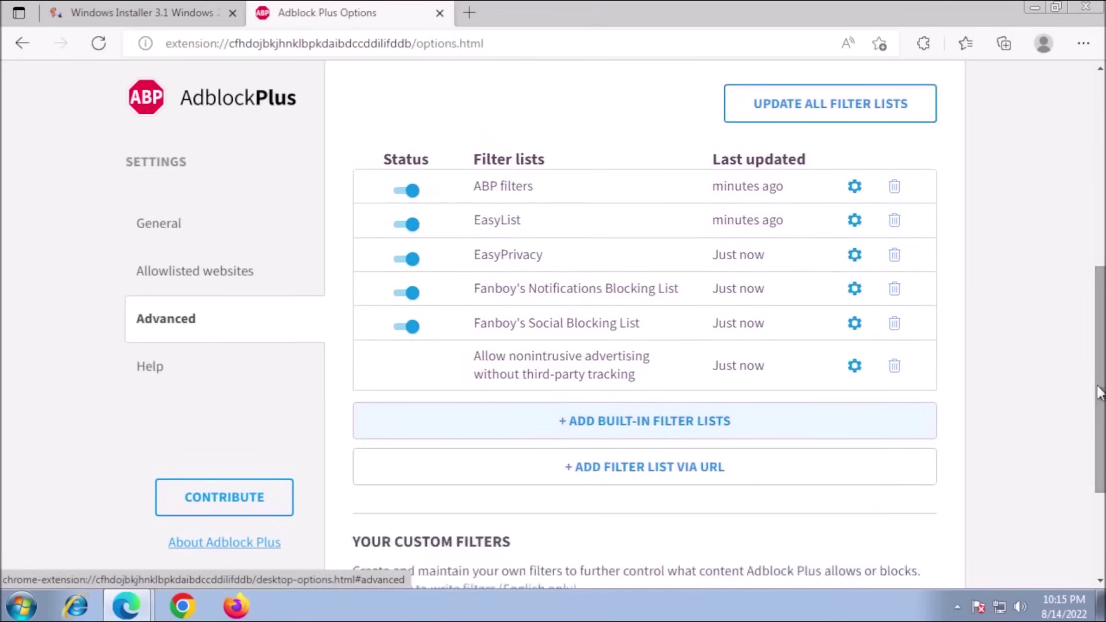
Add the ABP filters anti-circumvention list, then start subscribing to the Spam404 list
left_click(637, 430)
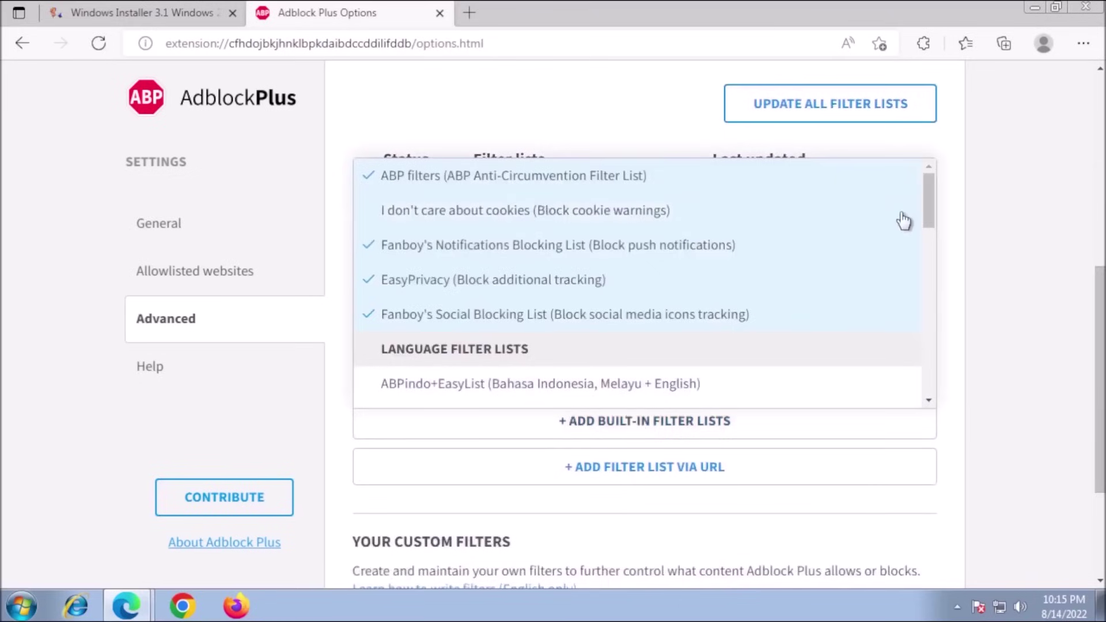
left_click_drag(926, 228, 926, 367)
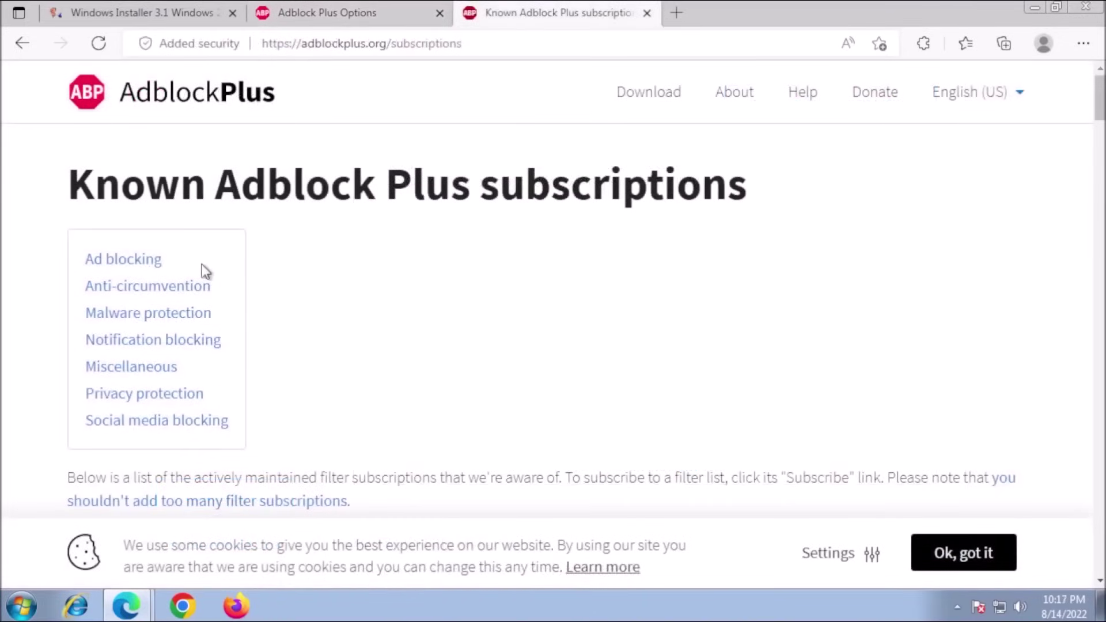
left_click(151, 289)
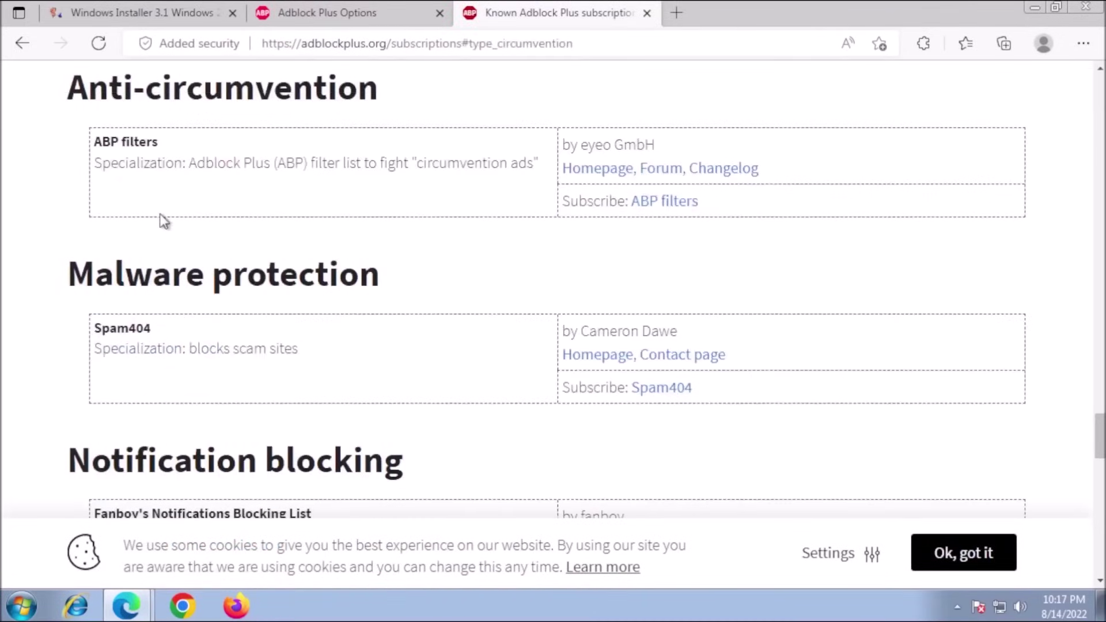
left_click(652, 206)
left_click(400, 375)
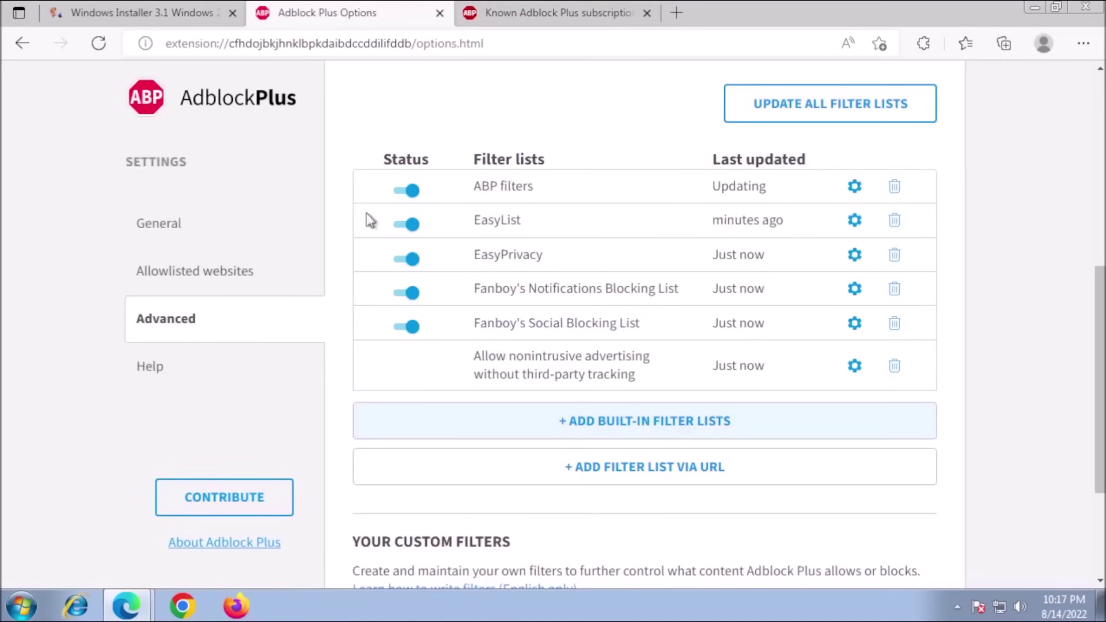
left_click(529, 11)
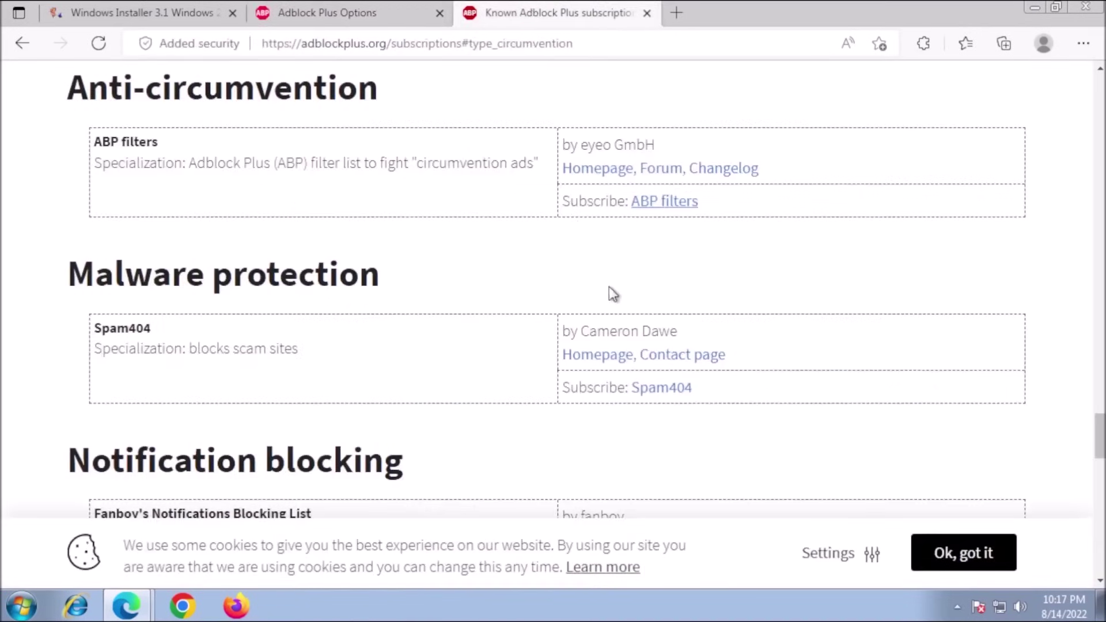
left_click(662, 388)
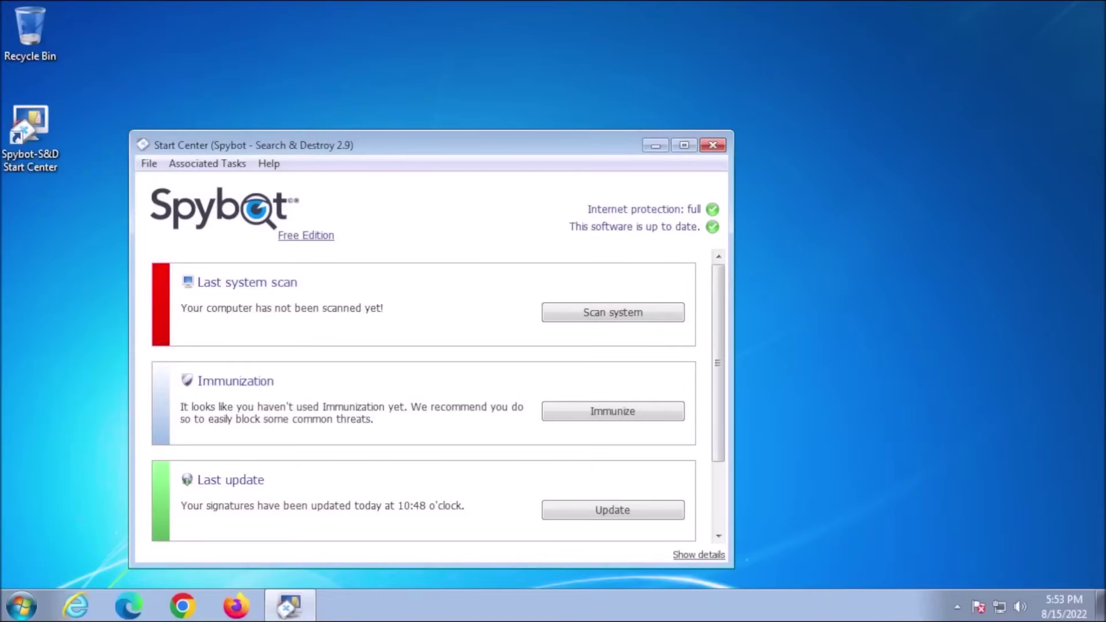
Run Spybot's Full Immunization, approving the UAC prompt
left_click(656, 408)
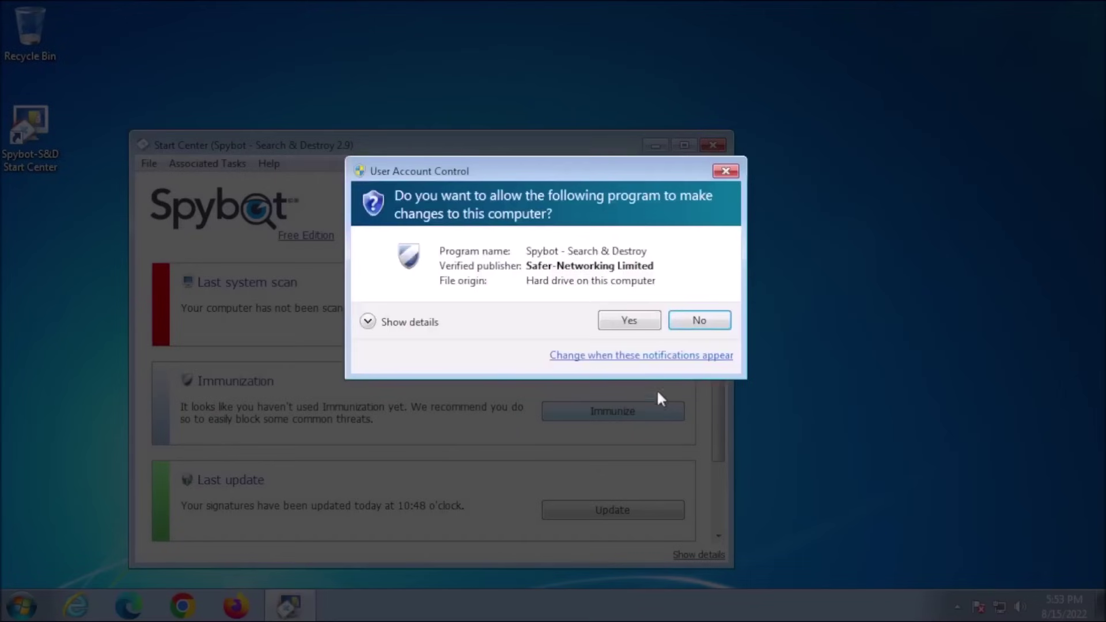
left_click(632, 321)
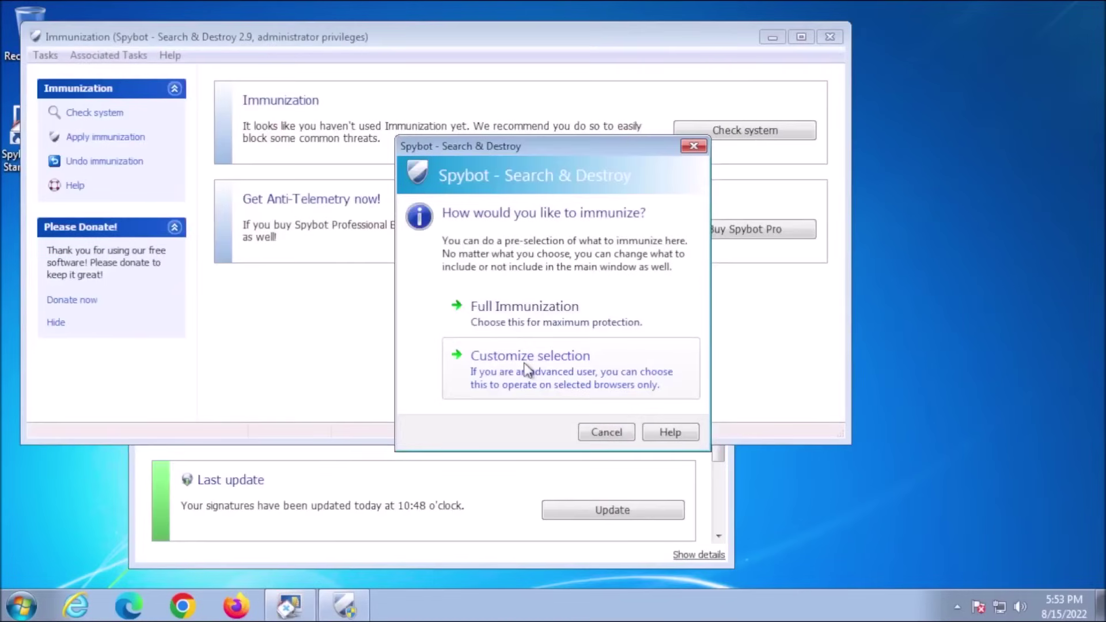
left_click(540, 322)
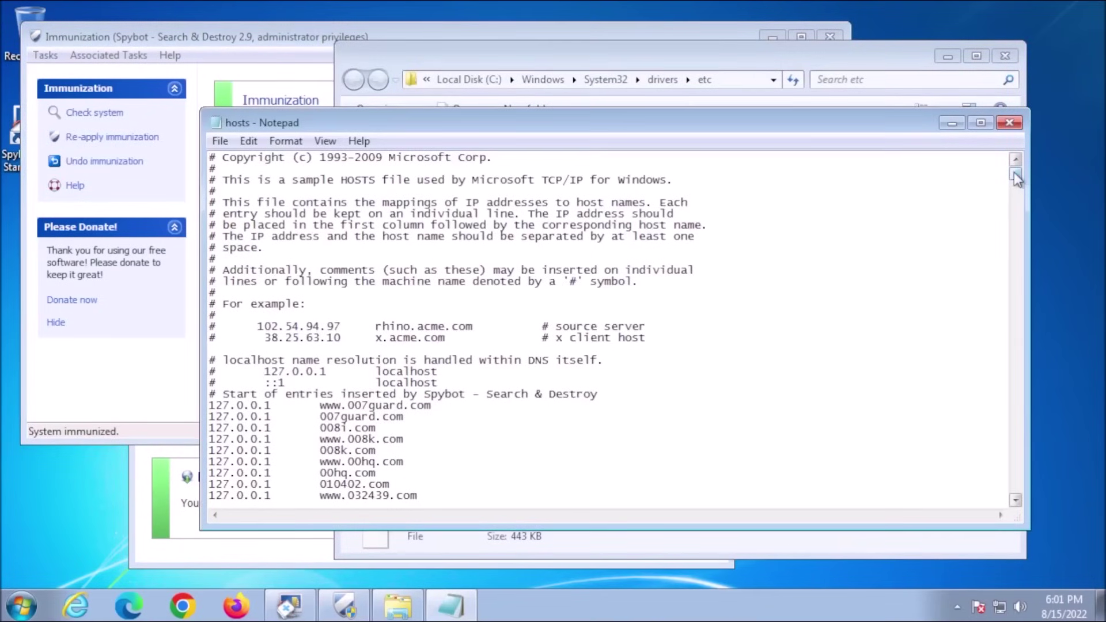
left_click_drag(1014, 172, 1012, 177)
scroll(884, 357, "down", 2)
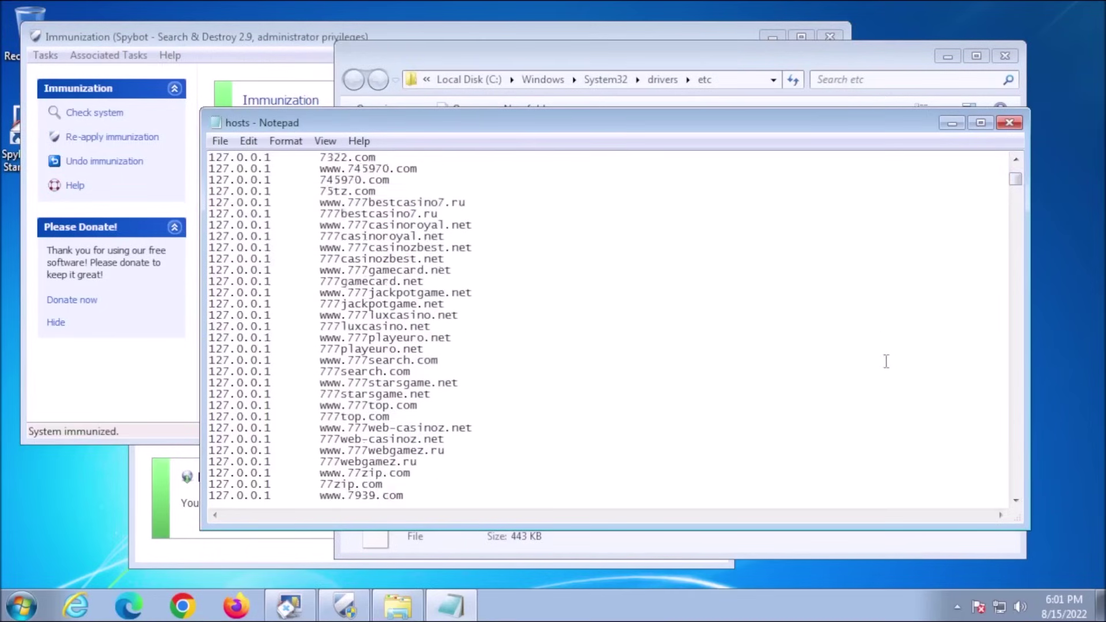
scroll(940, 385, "down", 2)
scroll(941, 385, "down", 3)
scroll(940, 384, "down", 5)
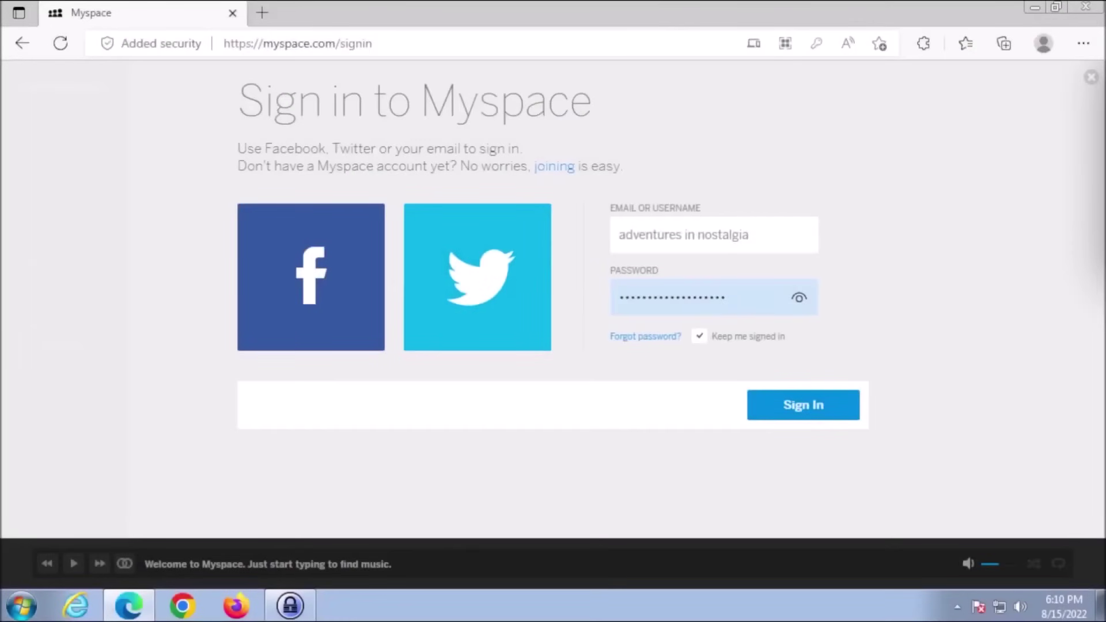
Sign in to Myspace, bring up KeePass, and minimize the Edge window
left_click(794, 409)
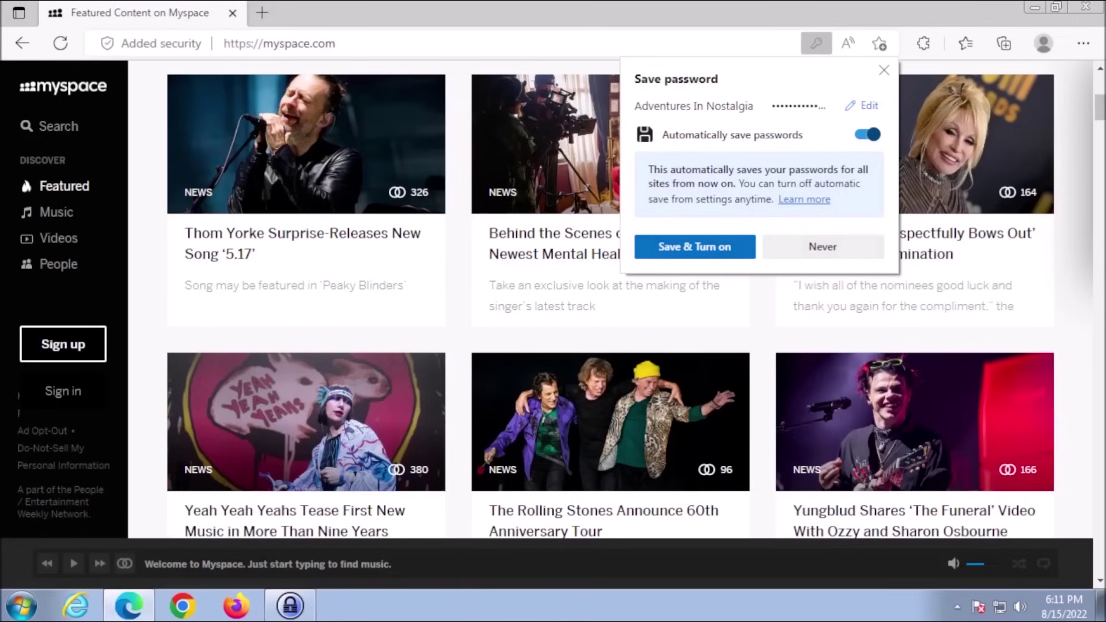
left_click(290, 605)
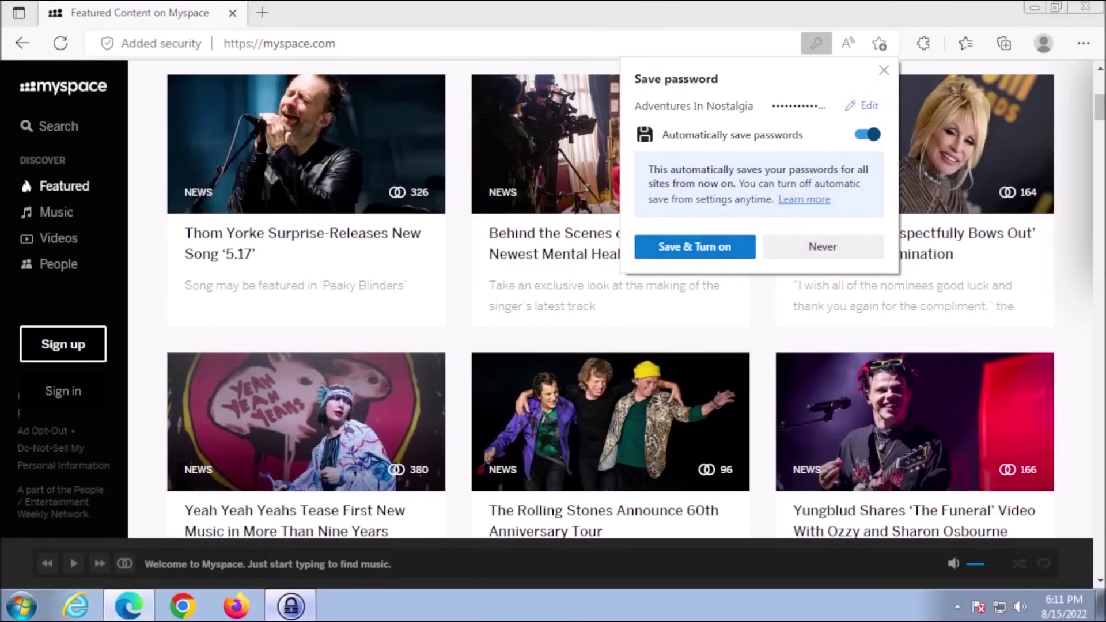
left_click(1040, 11)
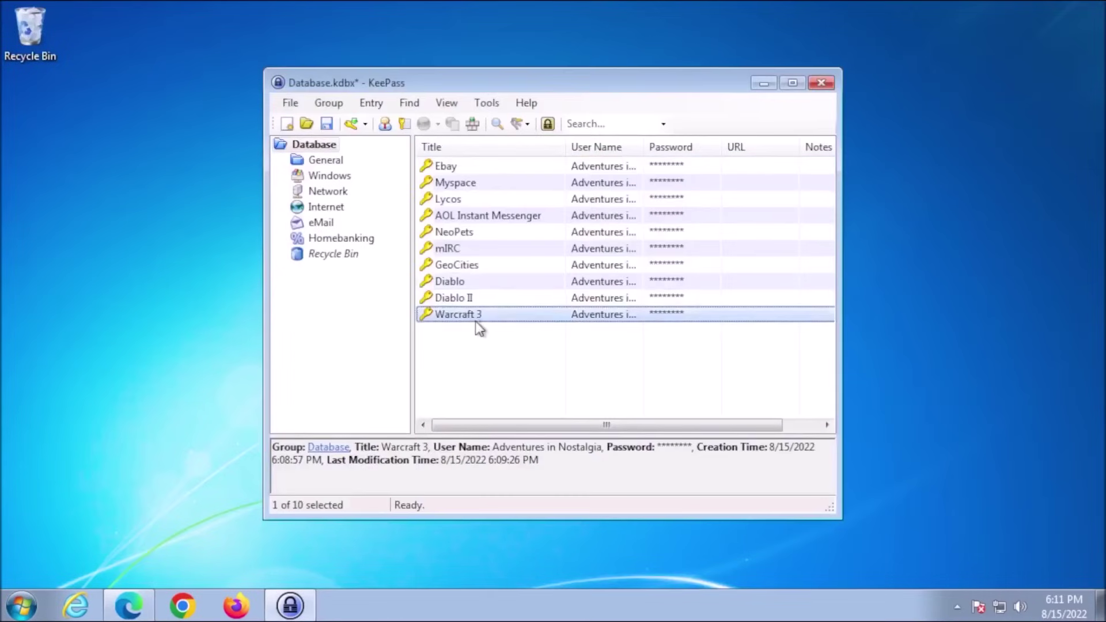
Add an untitled KeePass entry, keeping its generated 20-character password
right_click(452, 360)
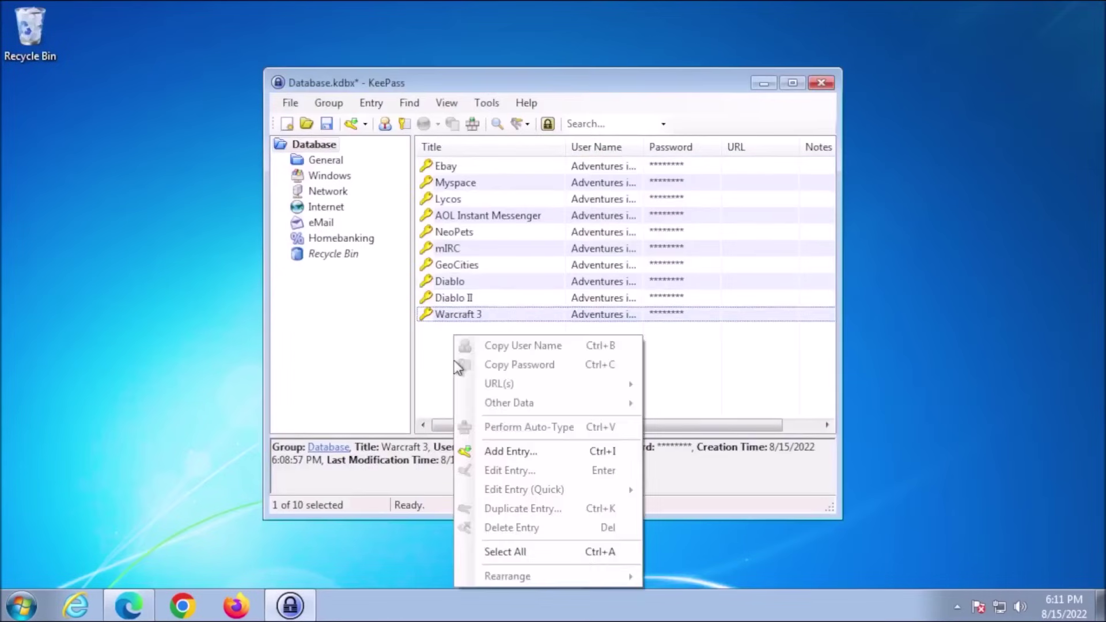
left_click(585, 451)
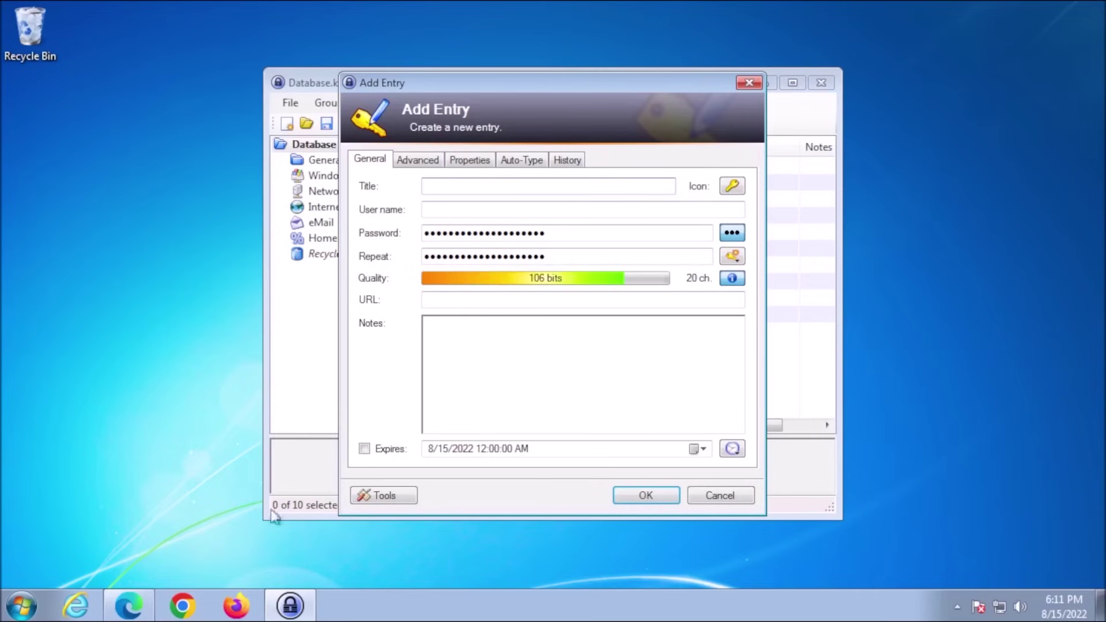
left_click(635, 494)
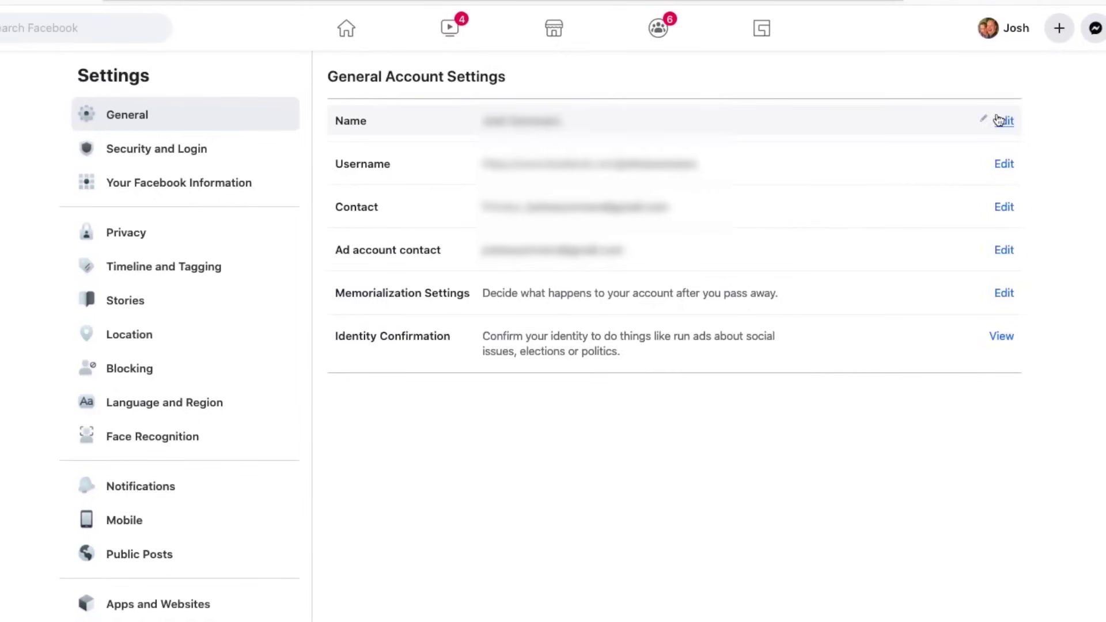
Go to Security and Login and start editing Use two-factor authentication
left_click(191, 152)
scroll(191, 157, "down", 3)
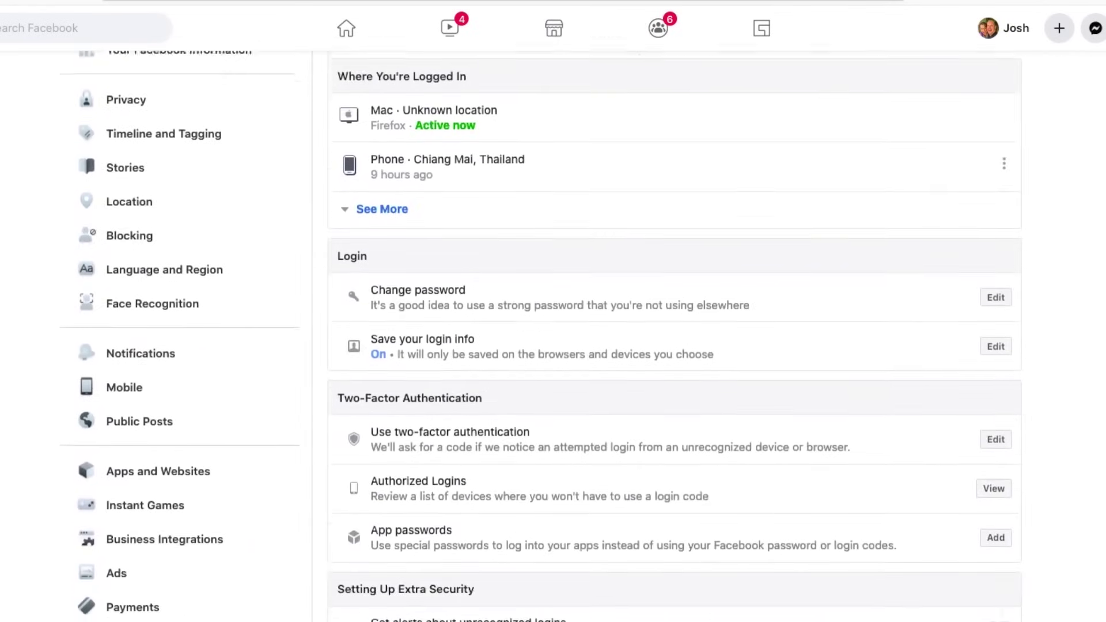
scroll(1060, 337, "down", 3)
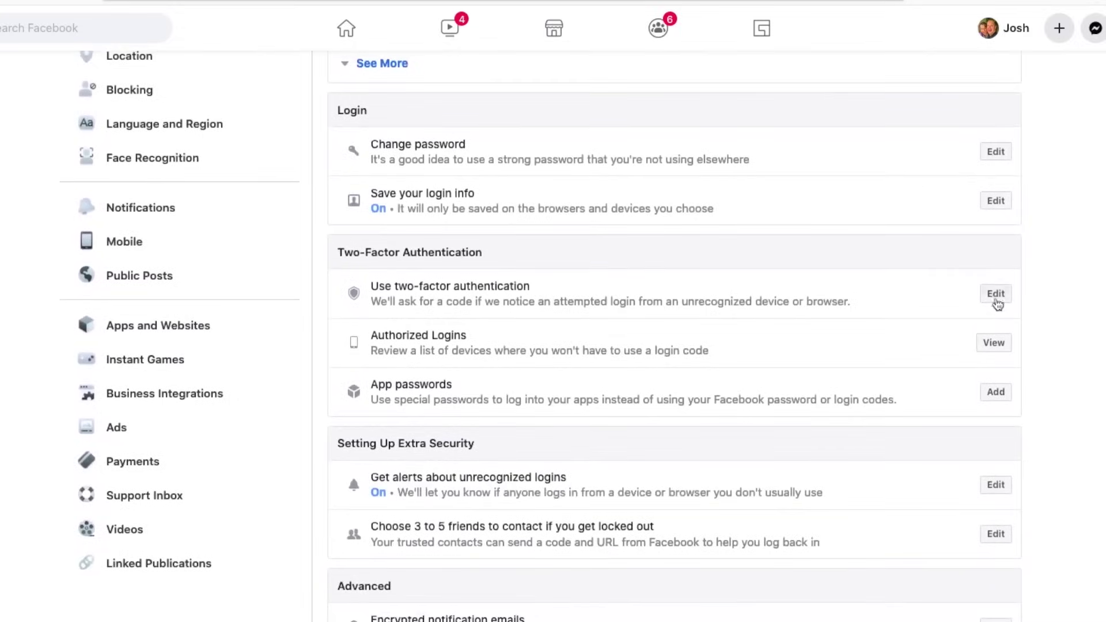
left_click(991, 299)
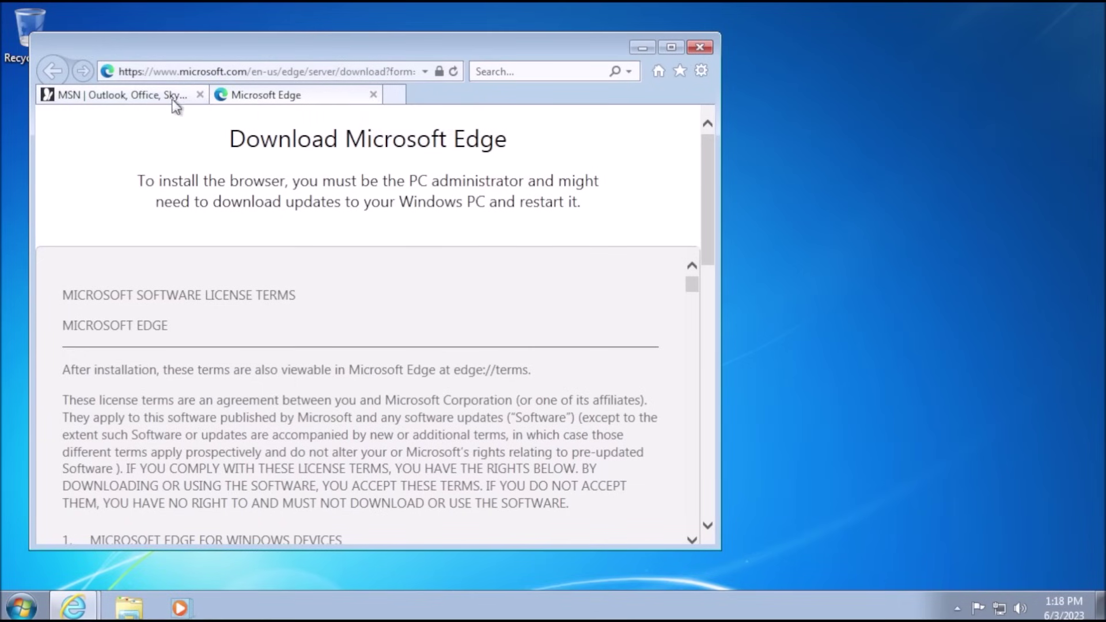
Close the MSN tab and set the Internet zone security level to High
left_click(199, 95)
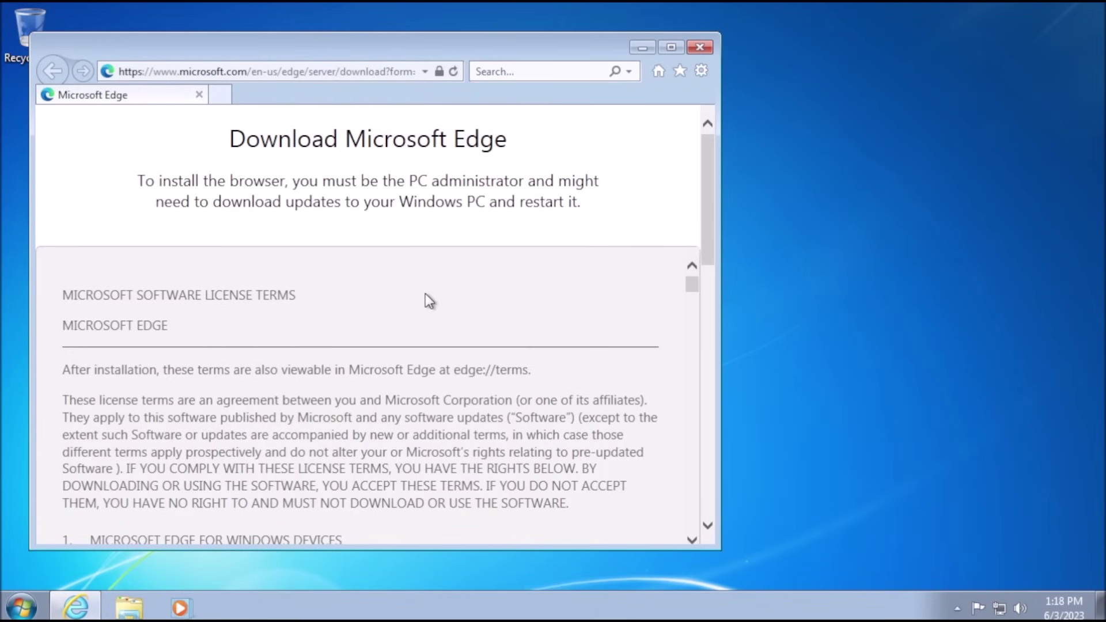
left_click(699, 71)
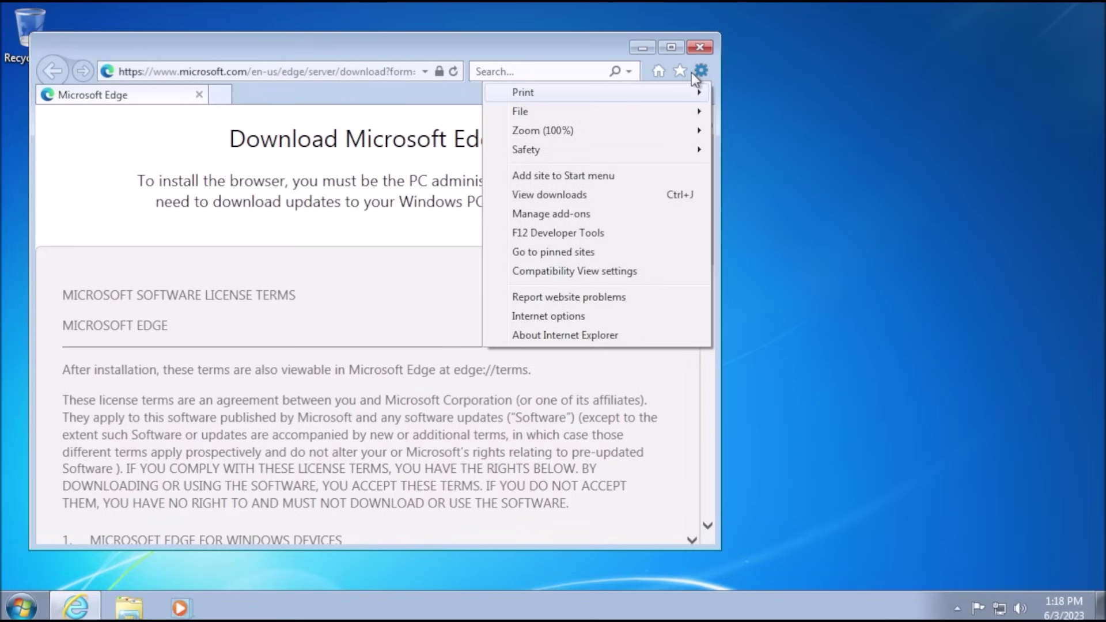
left_click(574, 316)
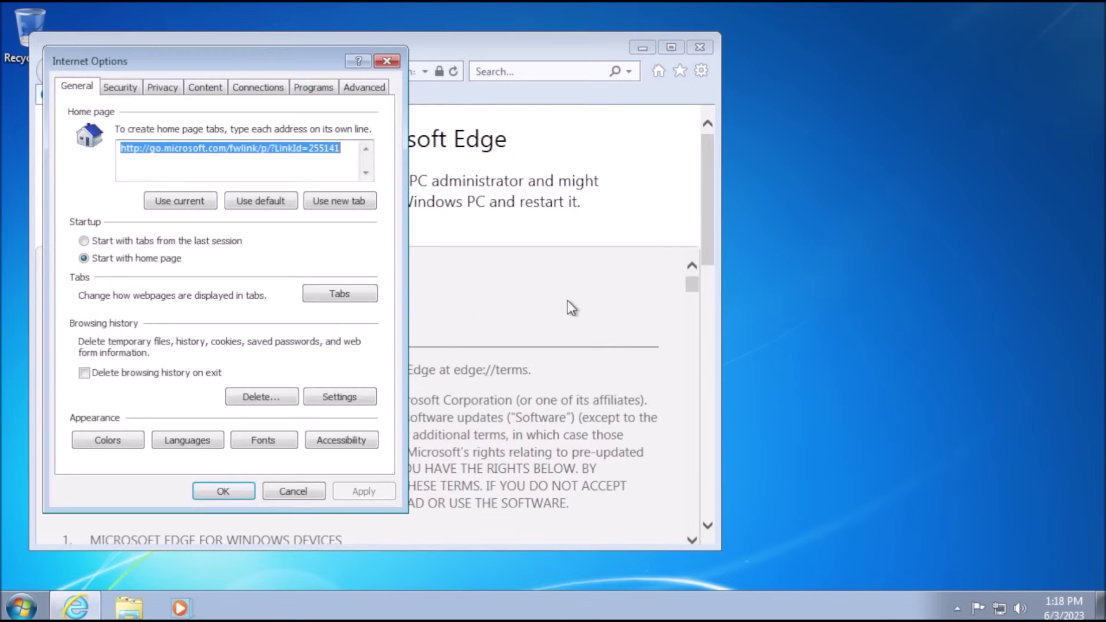
left_click(117, 89)
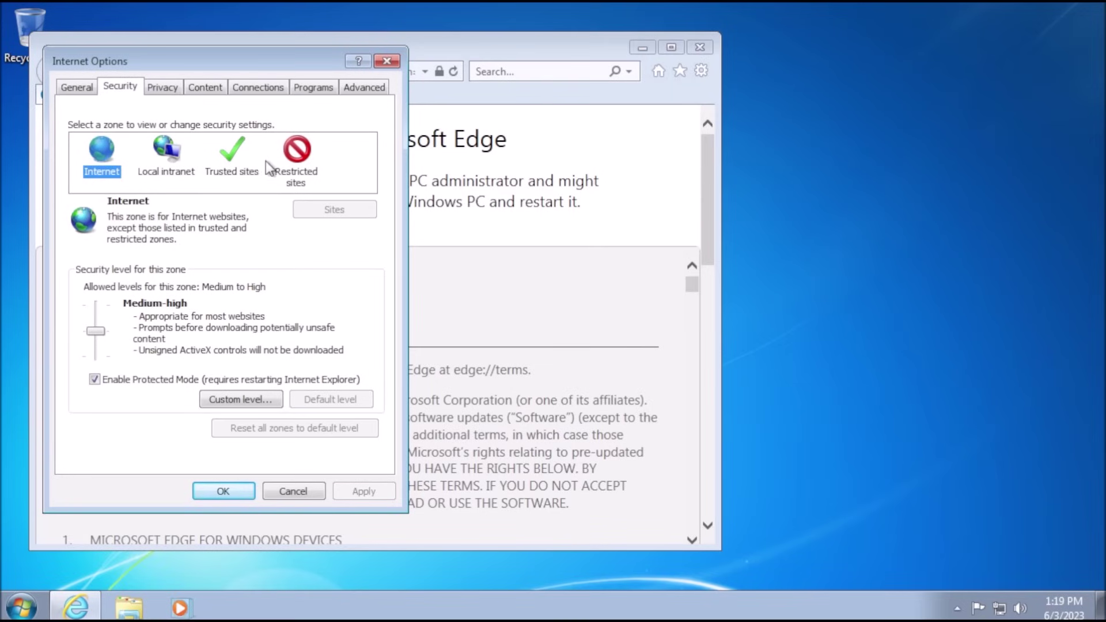
left_click_drag(97, 331, 95, 302)
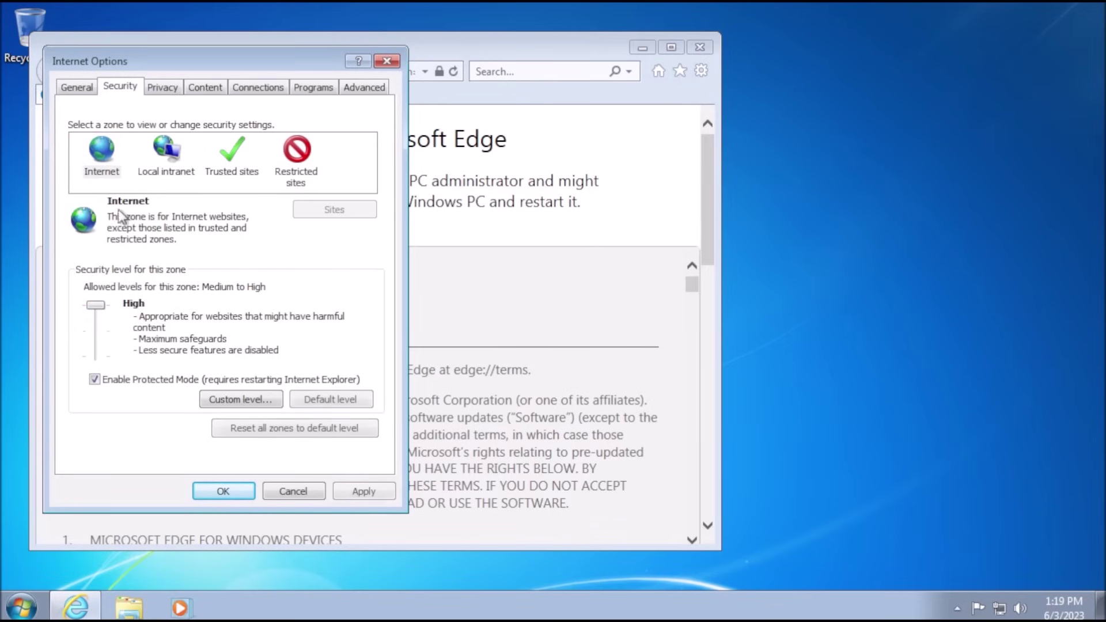
Set the Privacy slider to Block All Cookies and apply the settings
left_click(162, 91)
left_click_drag(91, 210, 99, 135)
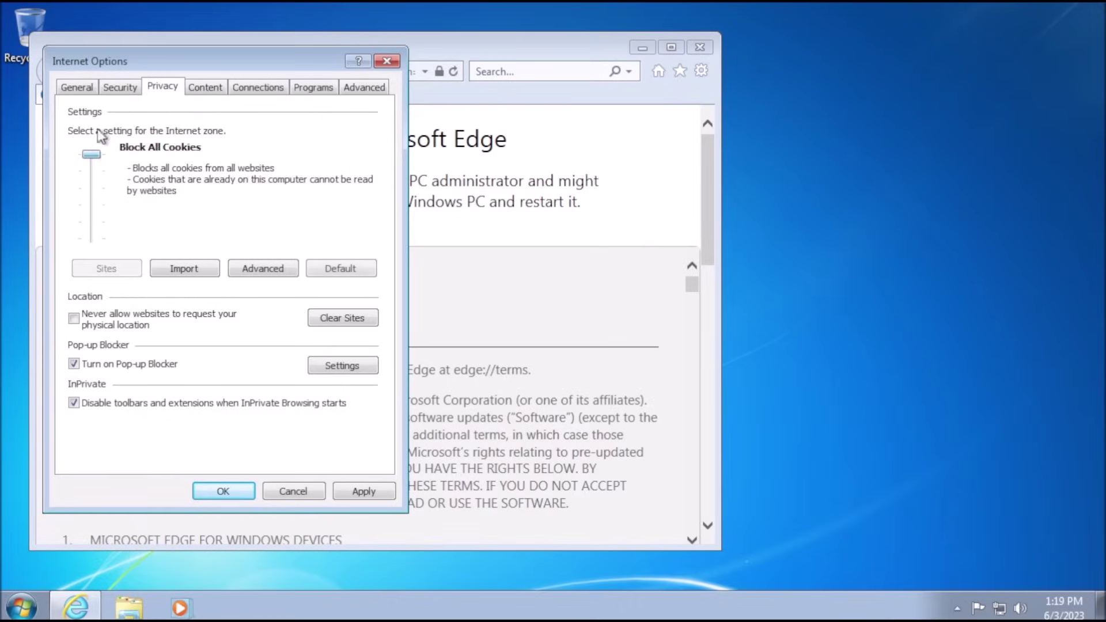
left_click(372, 491)
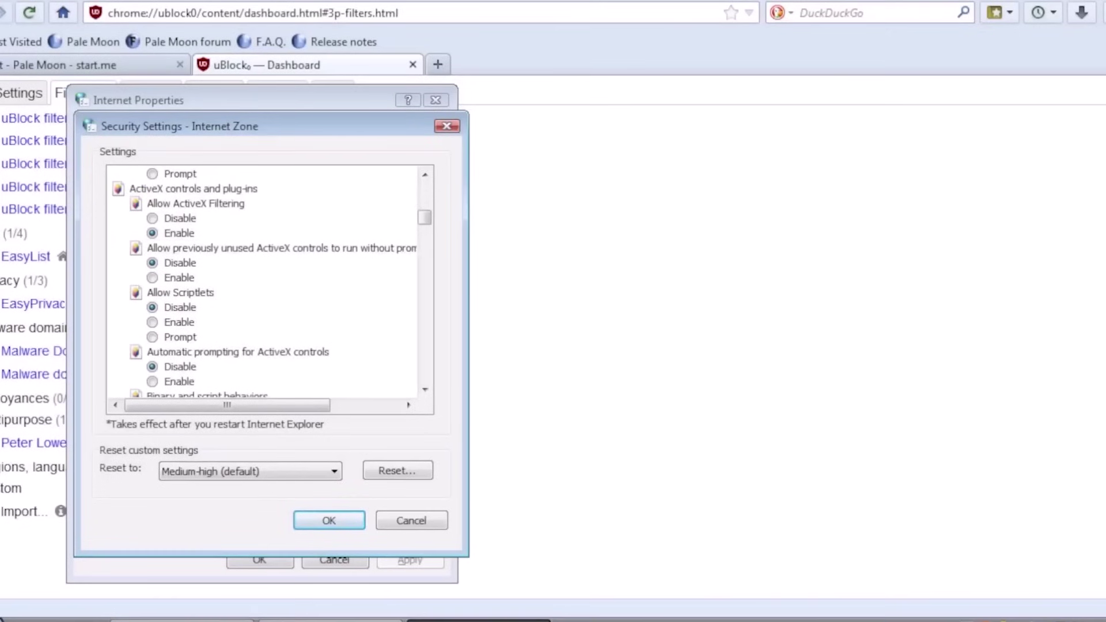
Set Allow ActiveX Filtering to Disable for the Internet zone
left_click(153, 218)
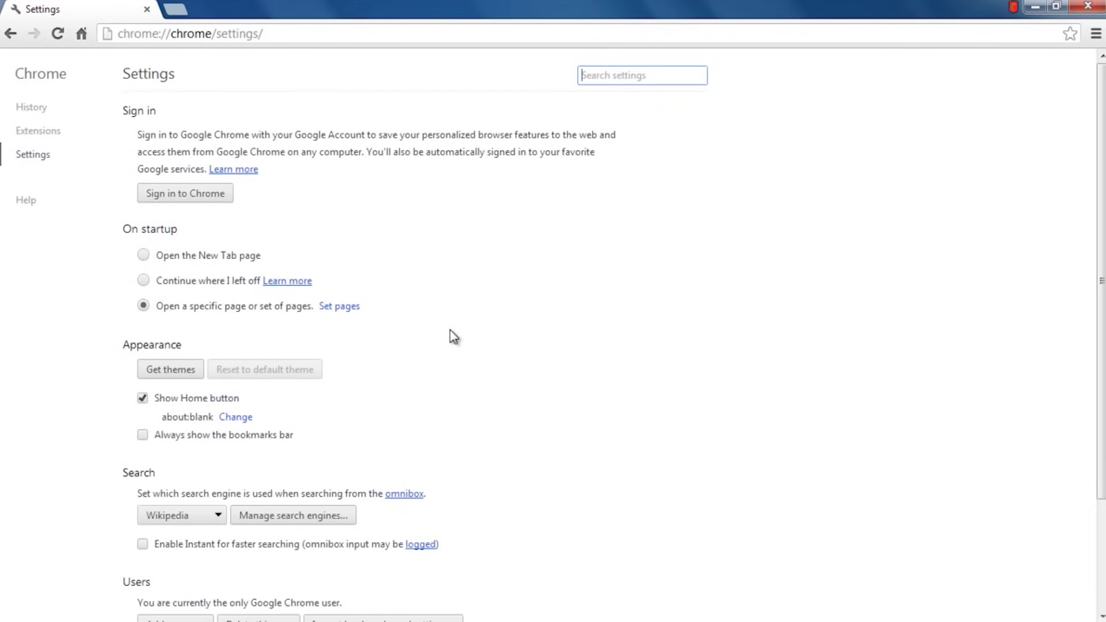
scroll(450, 329, "down", 3)
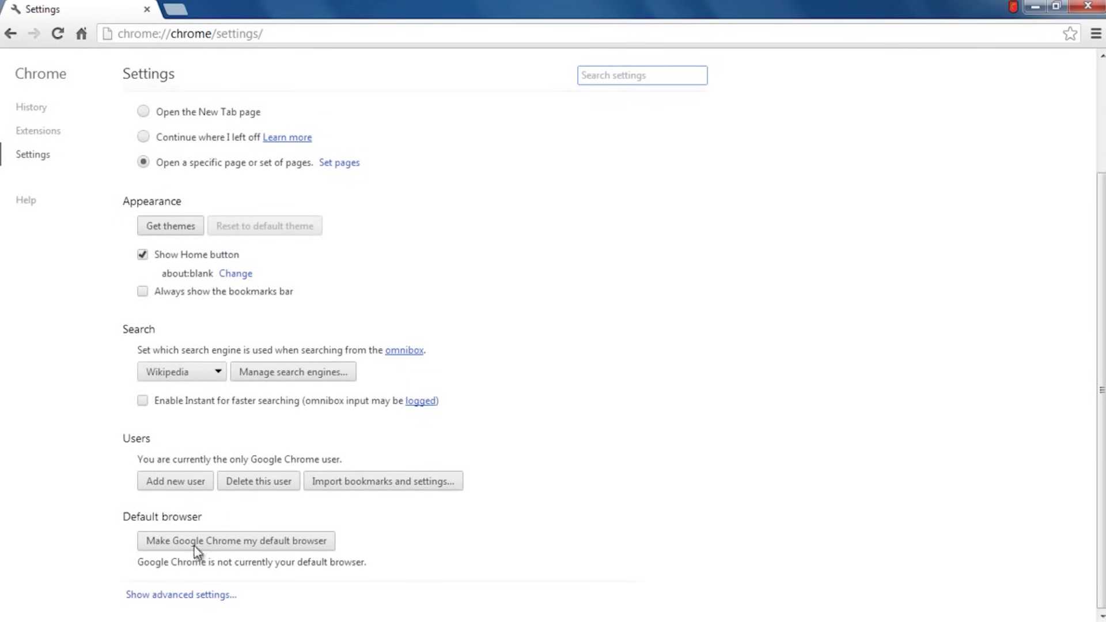
Navigate Chrome's advanced Content settings to the Disable individual plug-ins page
left_click(182, 595)
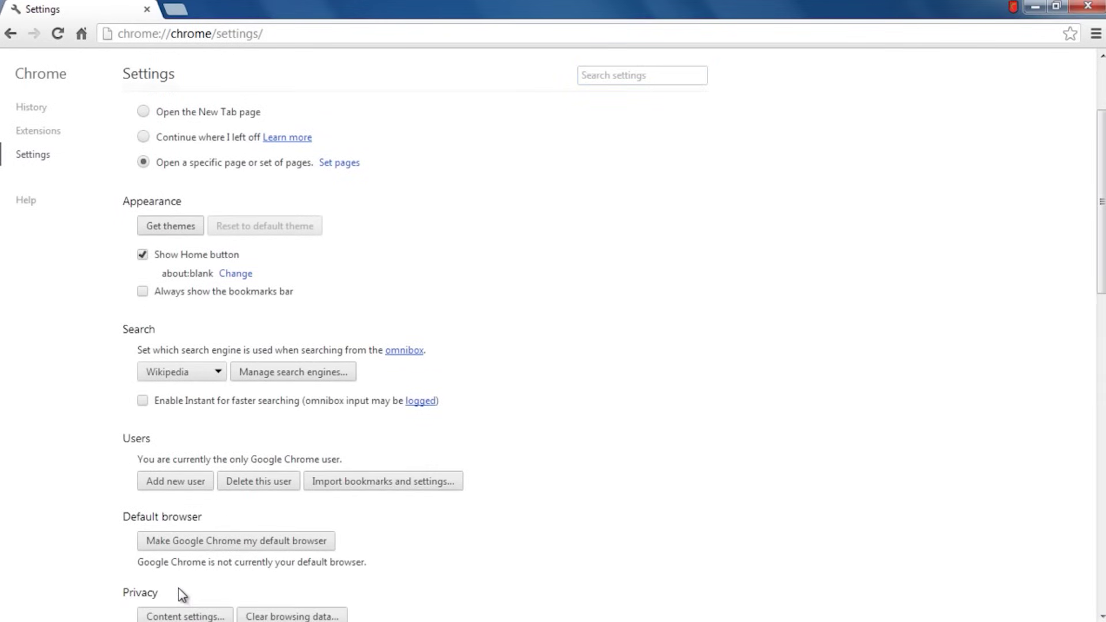
scroll(182, 595, "down", 1)
scroll(186, 571, "down", 1)
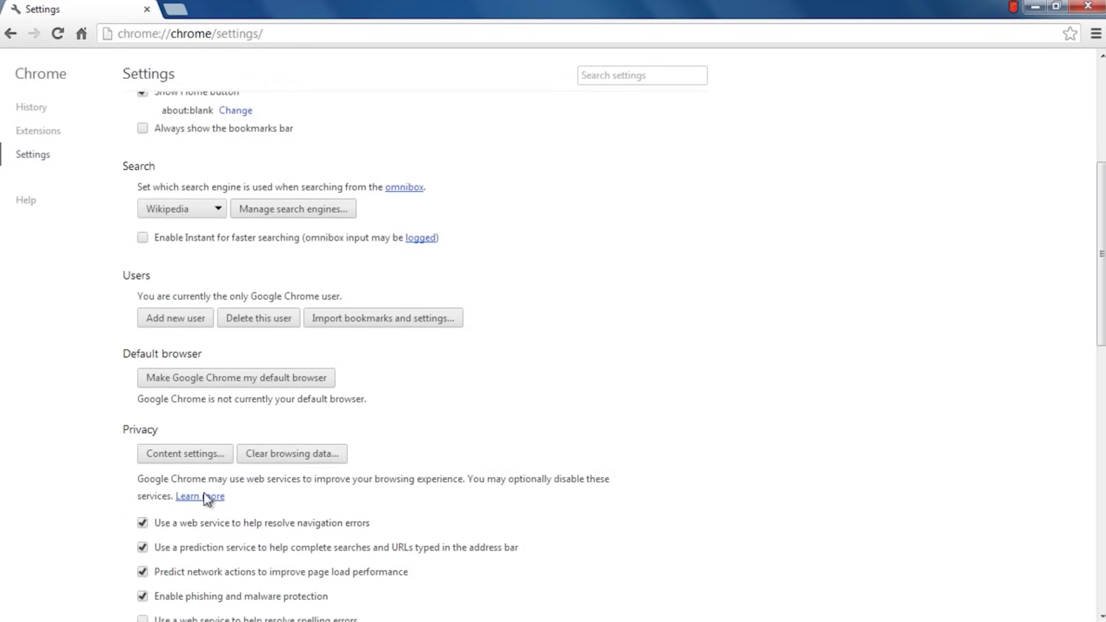
left_click(207, 461)
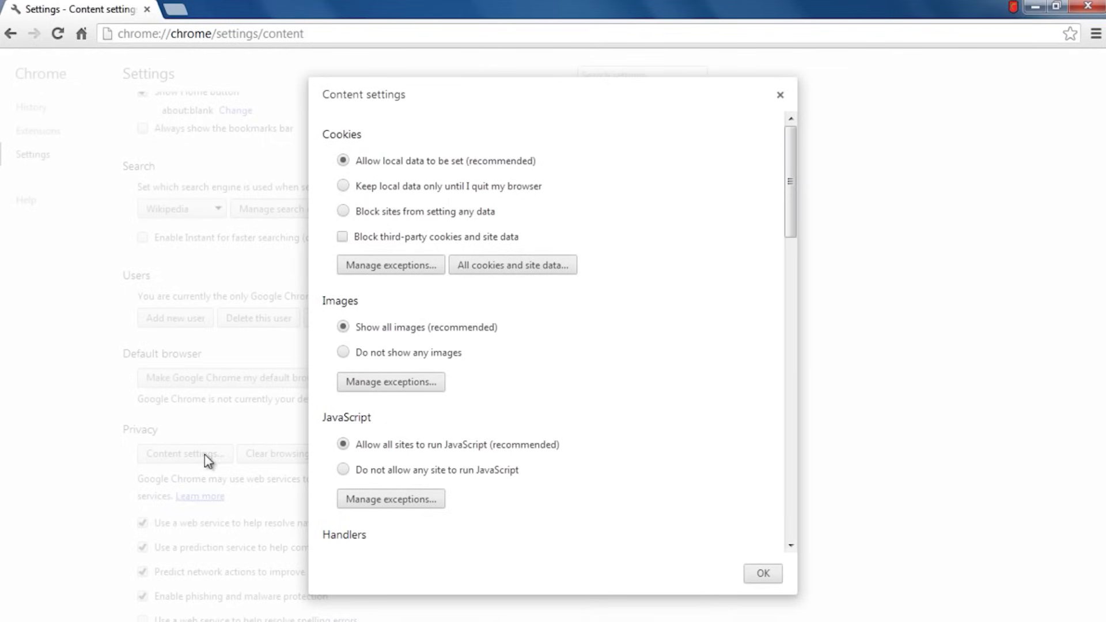
scroll(578, 358, "down", 1)
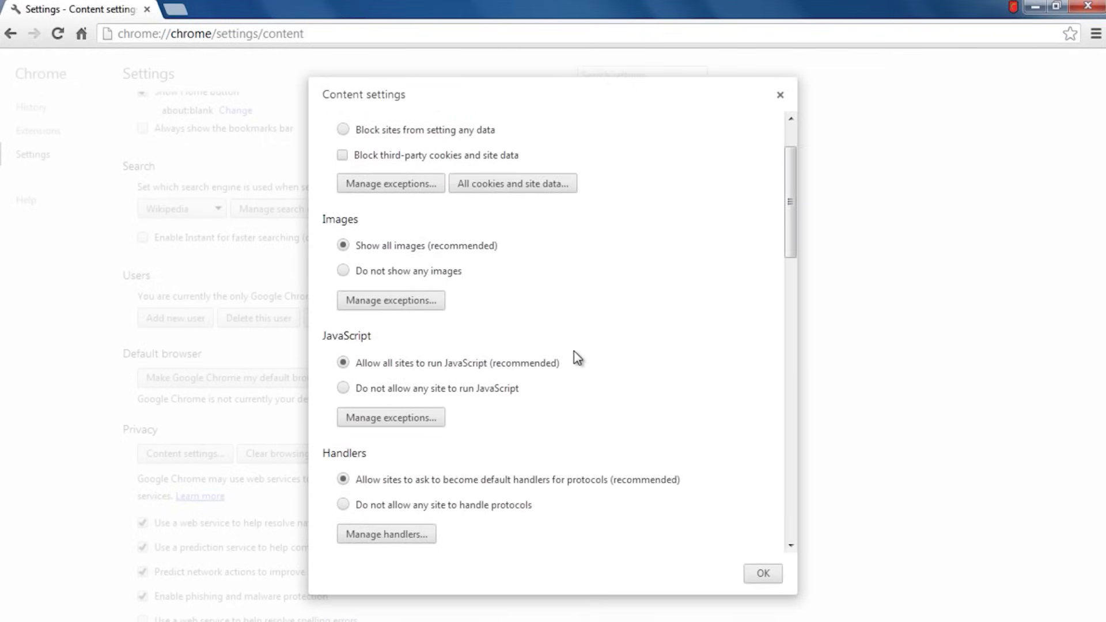
scroll(576, 358, "down", 1)
scroll(575, 356, "down", 1)
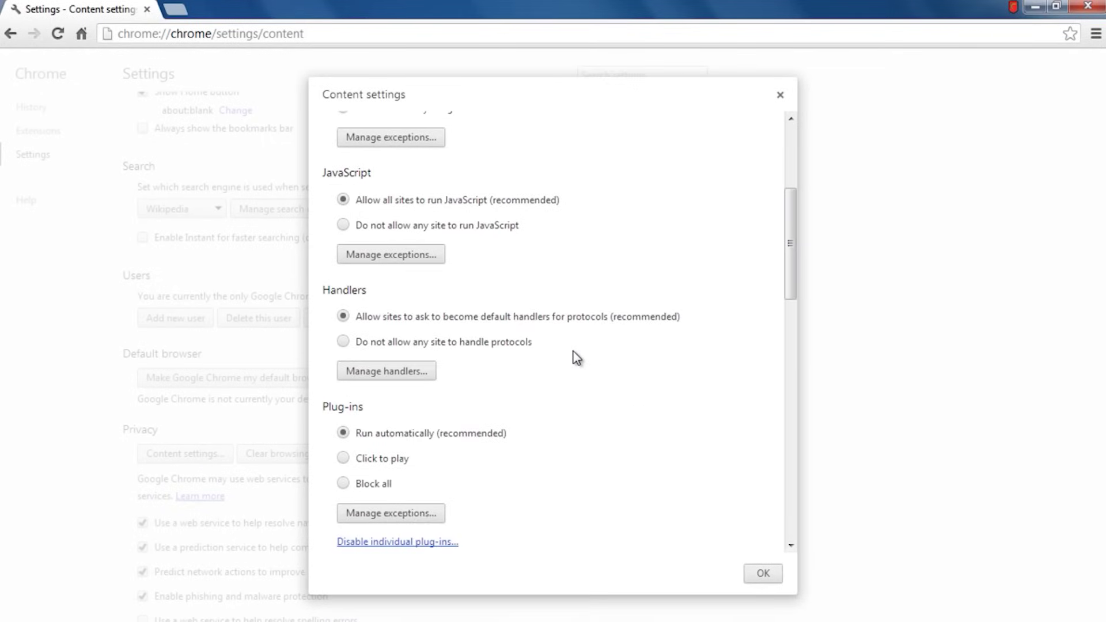
scroll(577, 358, "down", 1)
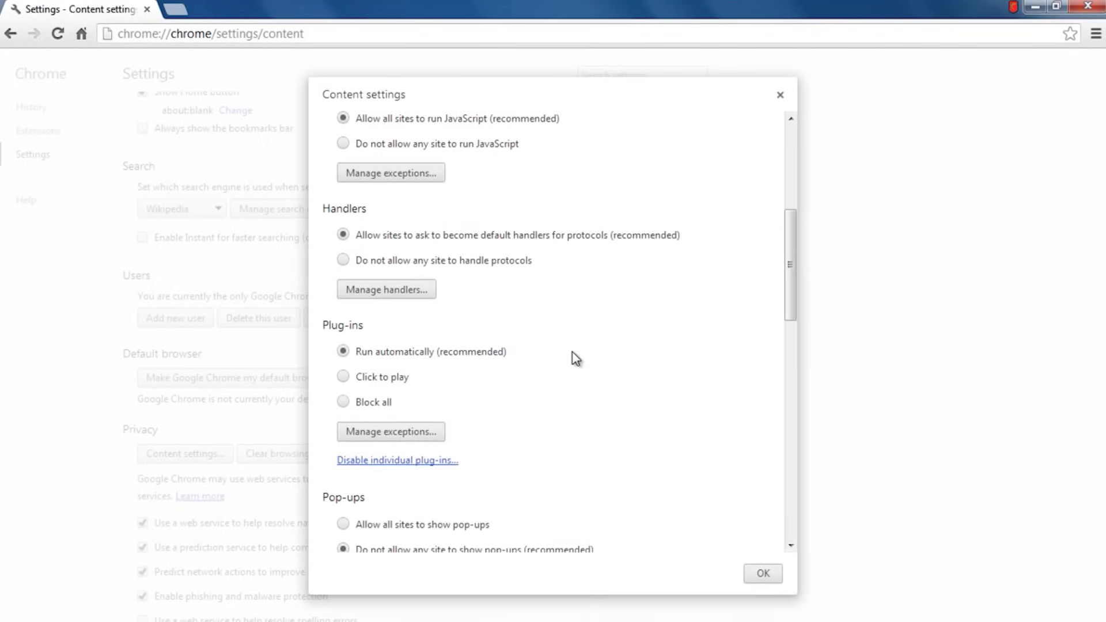
left_click(426, 464)
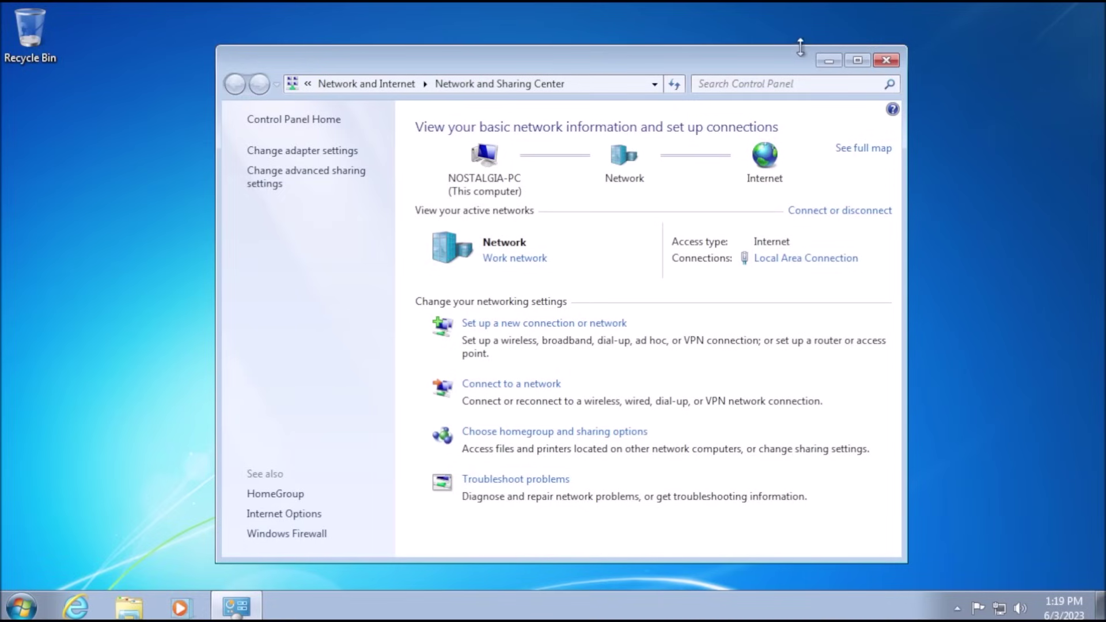
Turn off network discovery in advanced sharing settings and save the change
left_click(524, 432)
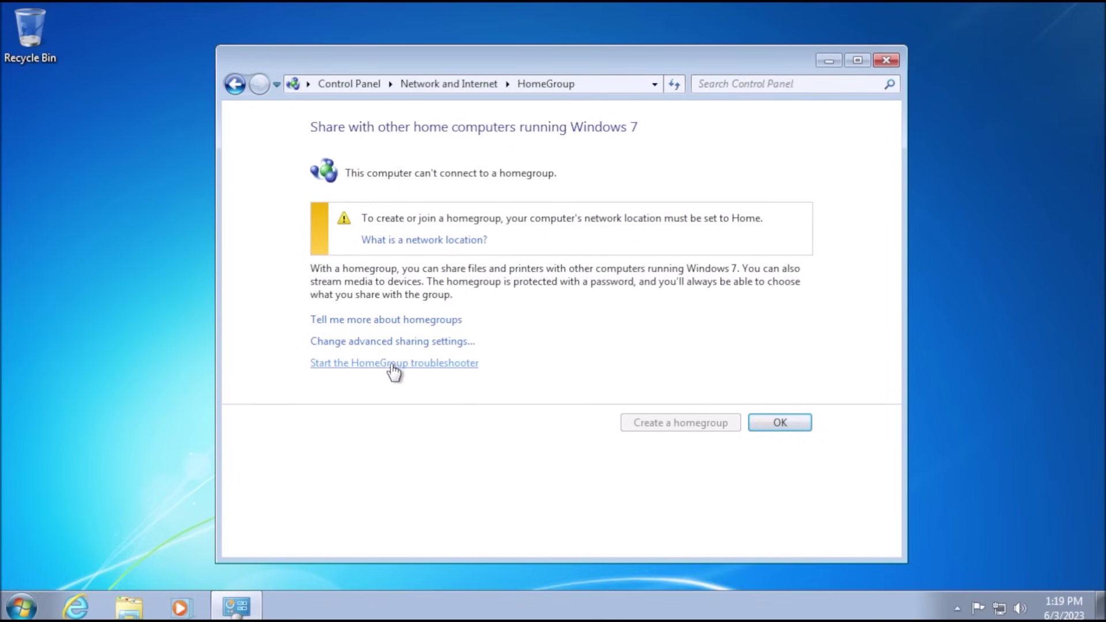
left_click(416, 343)
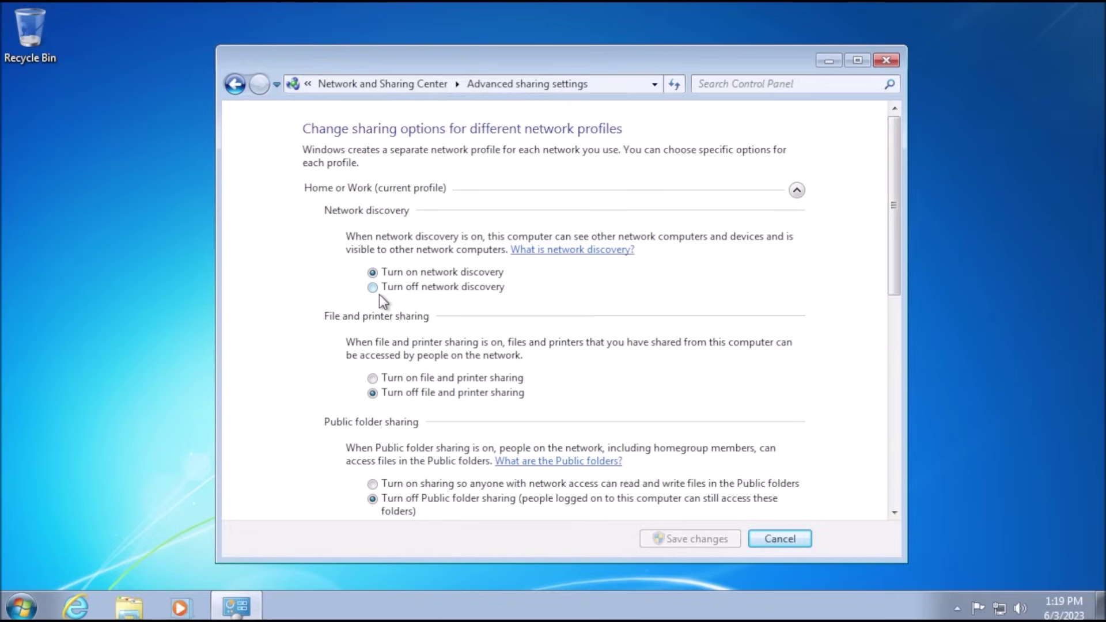
left_click(374, 288)
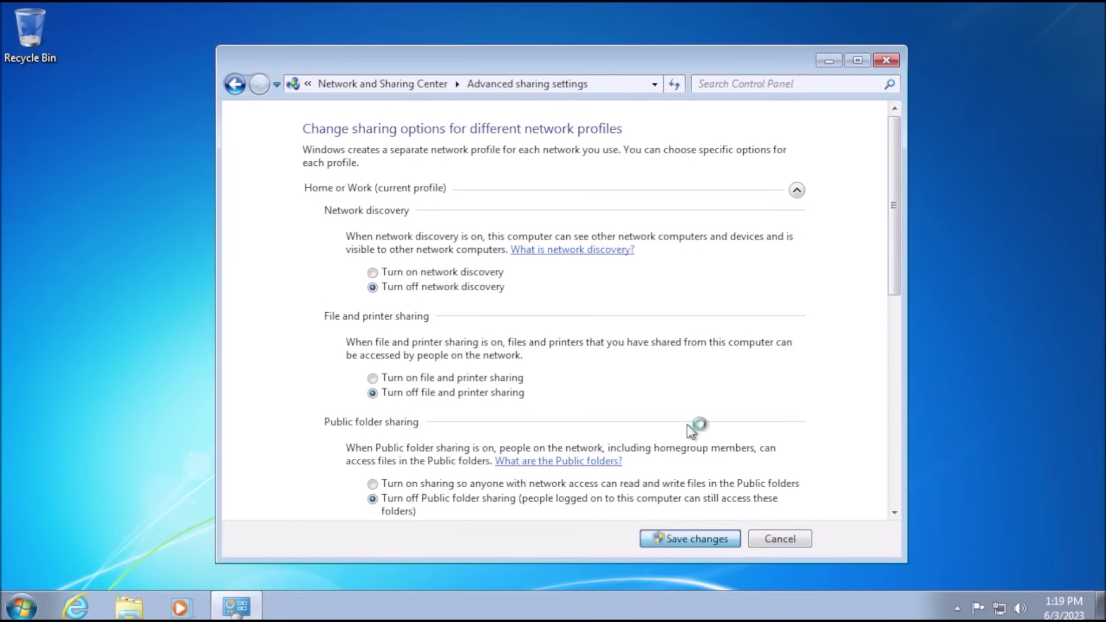
left_click(707, 540)
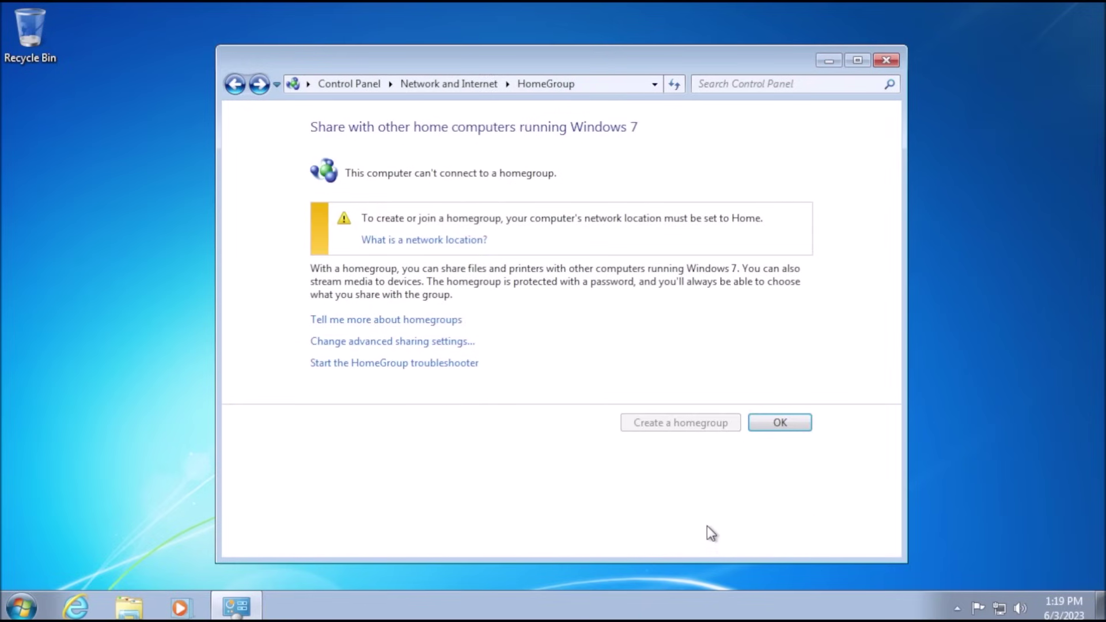
left_click(780, 423)
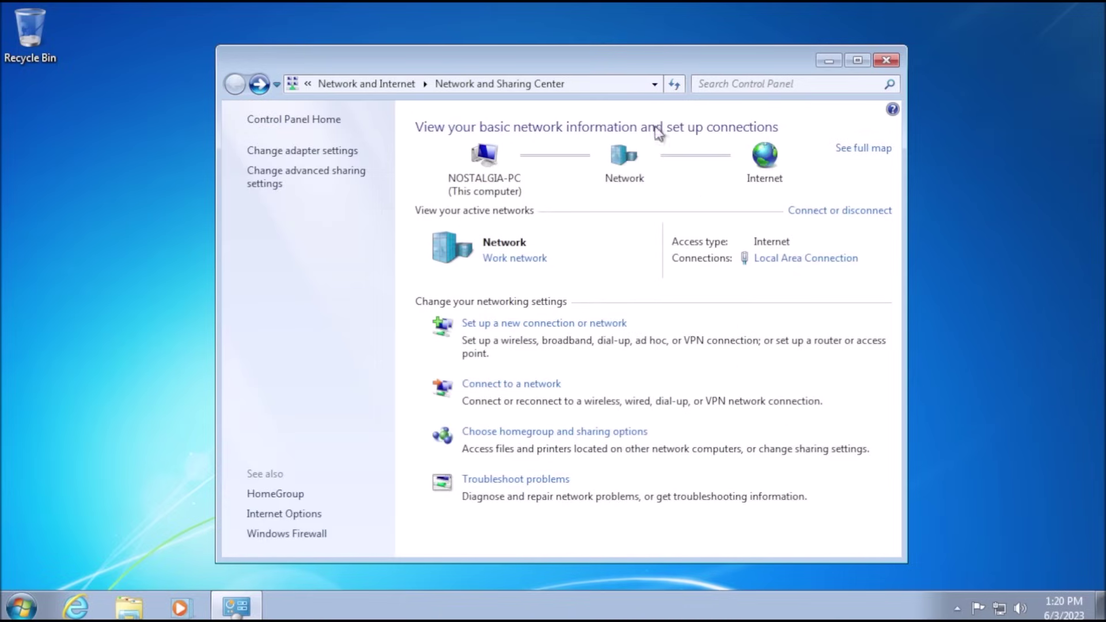
Disable the Local Area Connection in the network adapters list
left_click(298, 151)
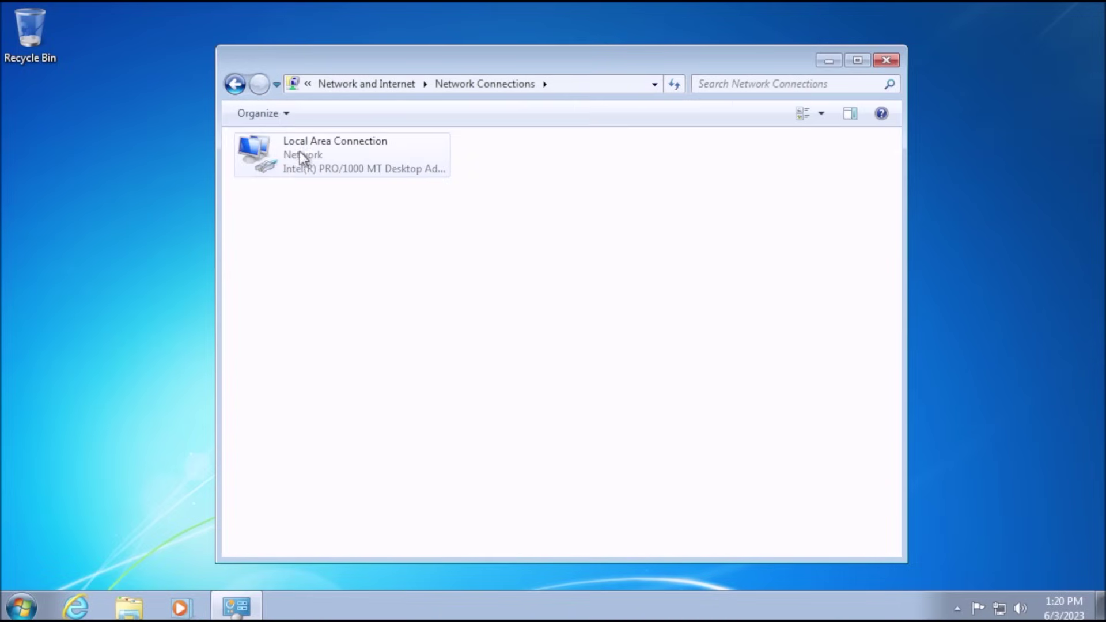
right_click(328, 156)
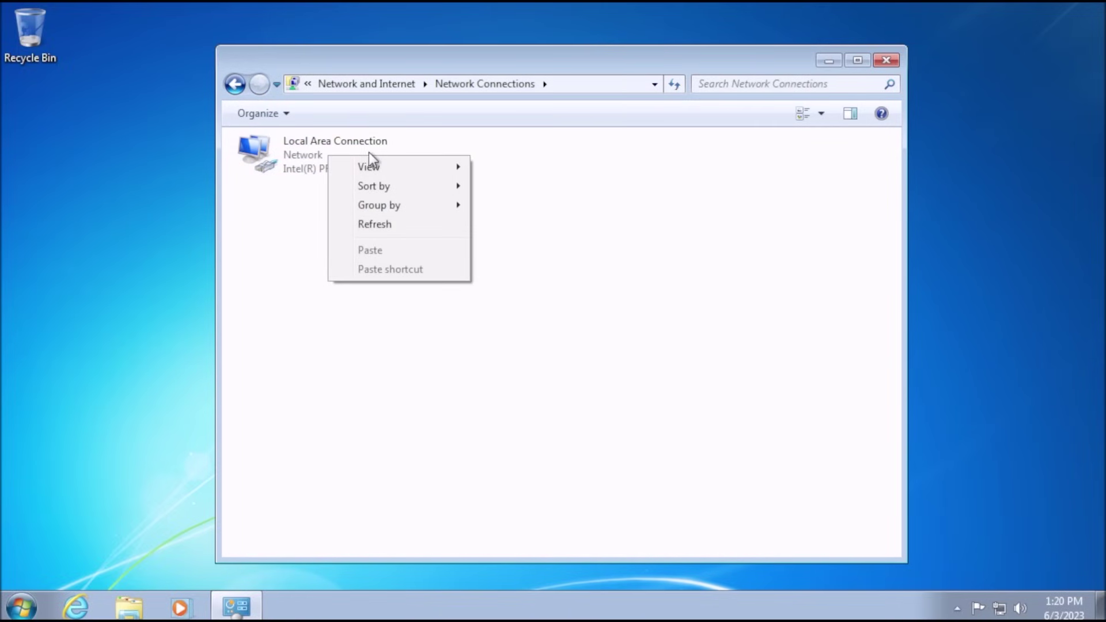
left_click(286, 157)
right_click(286, 157)
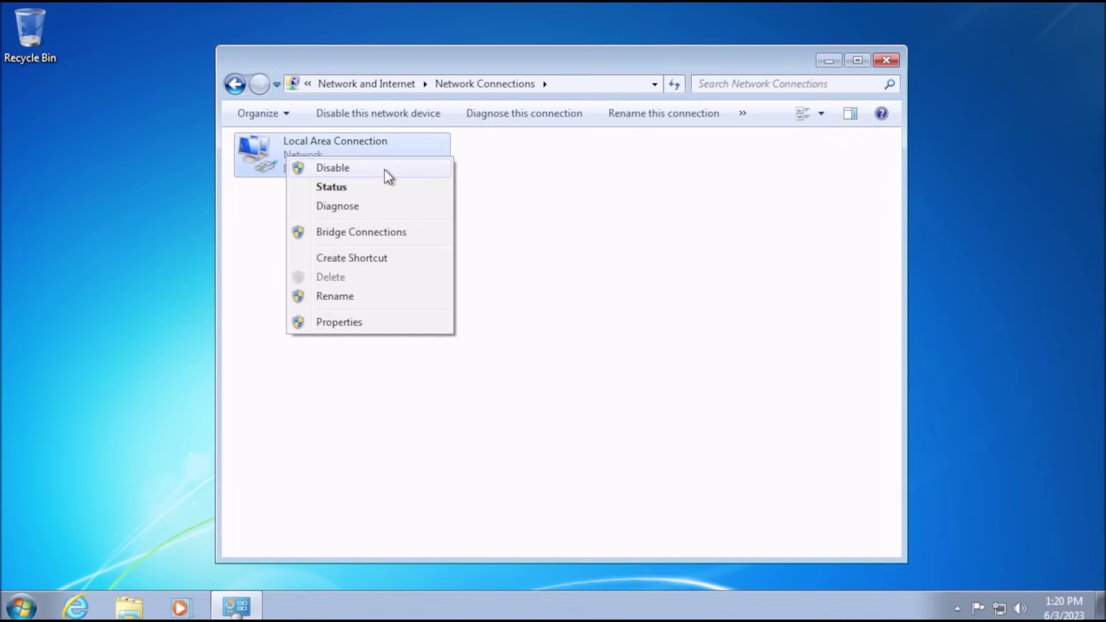
left_click(403, 171)
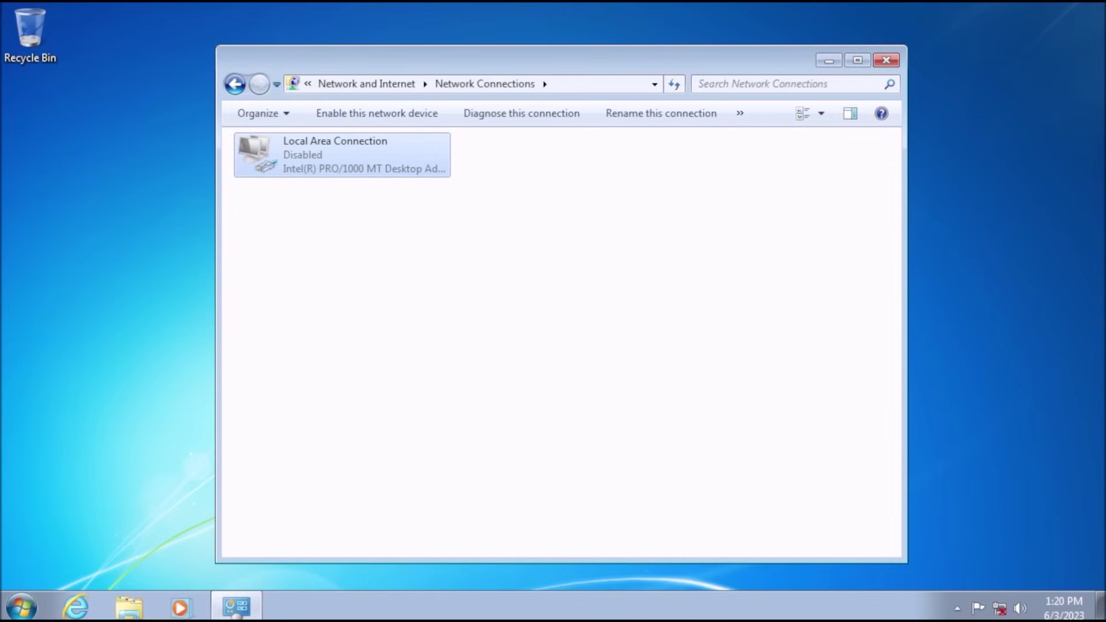
Re-enable the Local Area Connection and open its status window
right_click(321, 161)
left_click(370, 173)
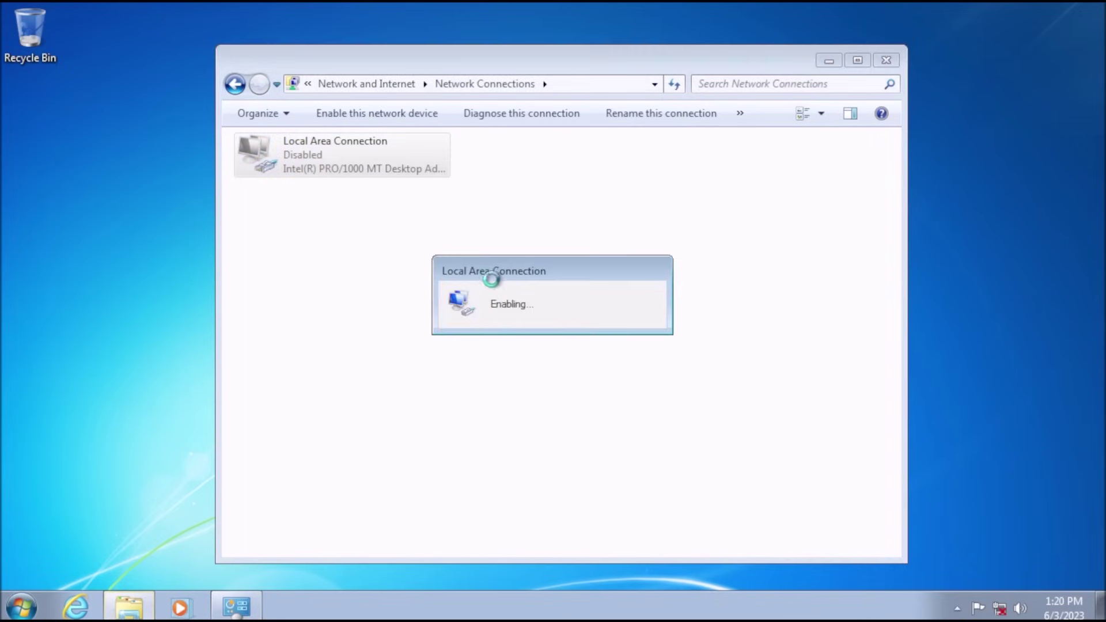
double_click(356, 156)
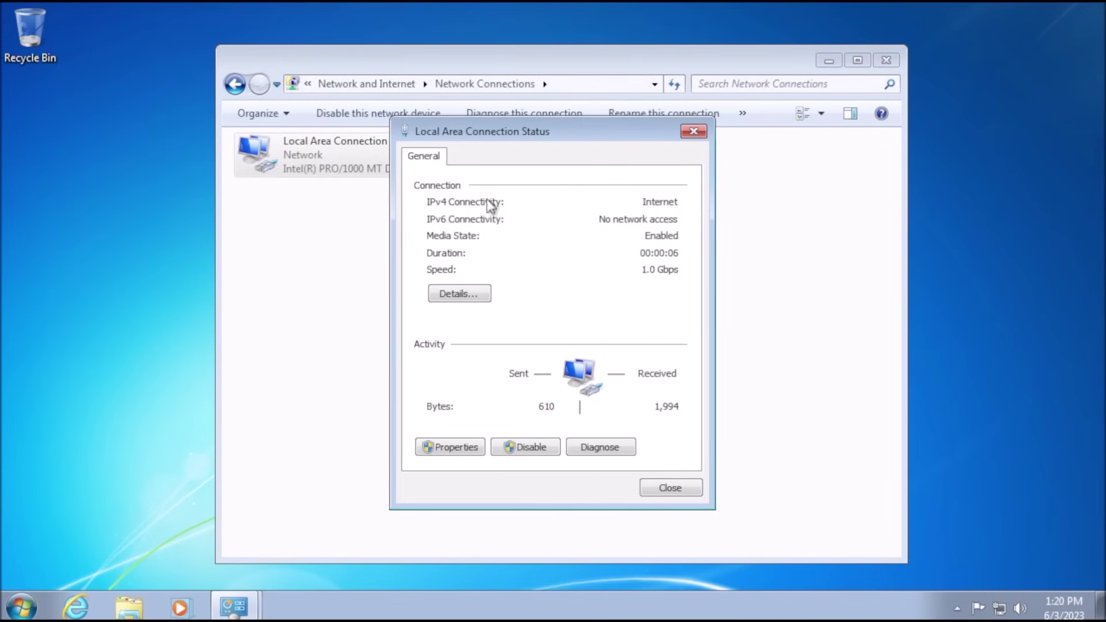
In the connection's TCP/IPv4 properties, select 'Use the following DNS server addresses'
left_click(462, 448)
left_click(462, 448)
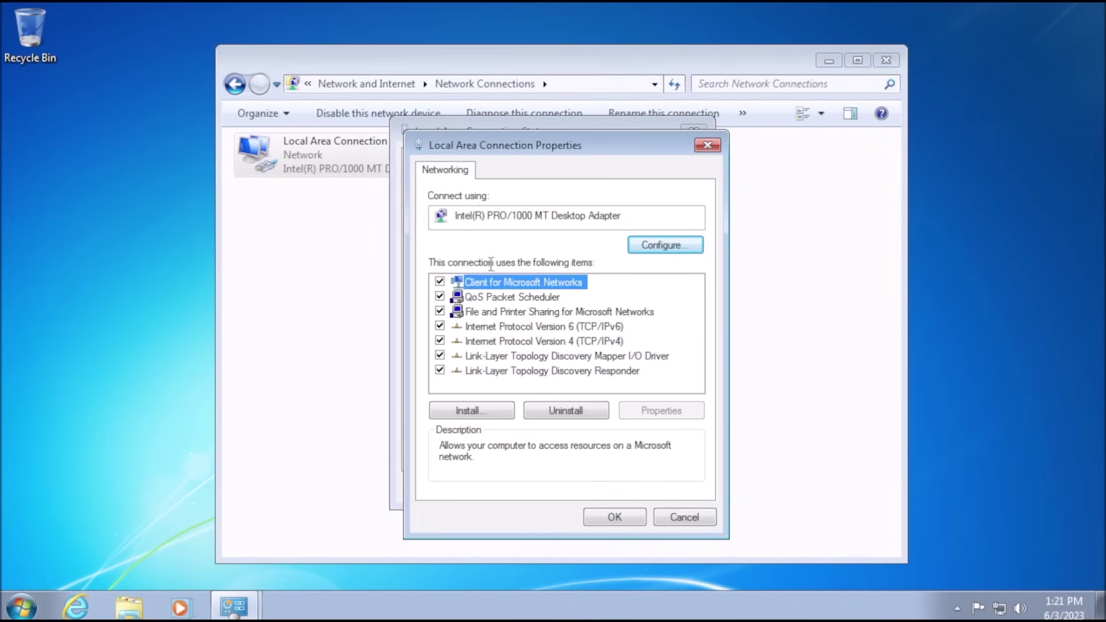
left_click(531, 343)
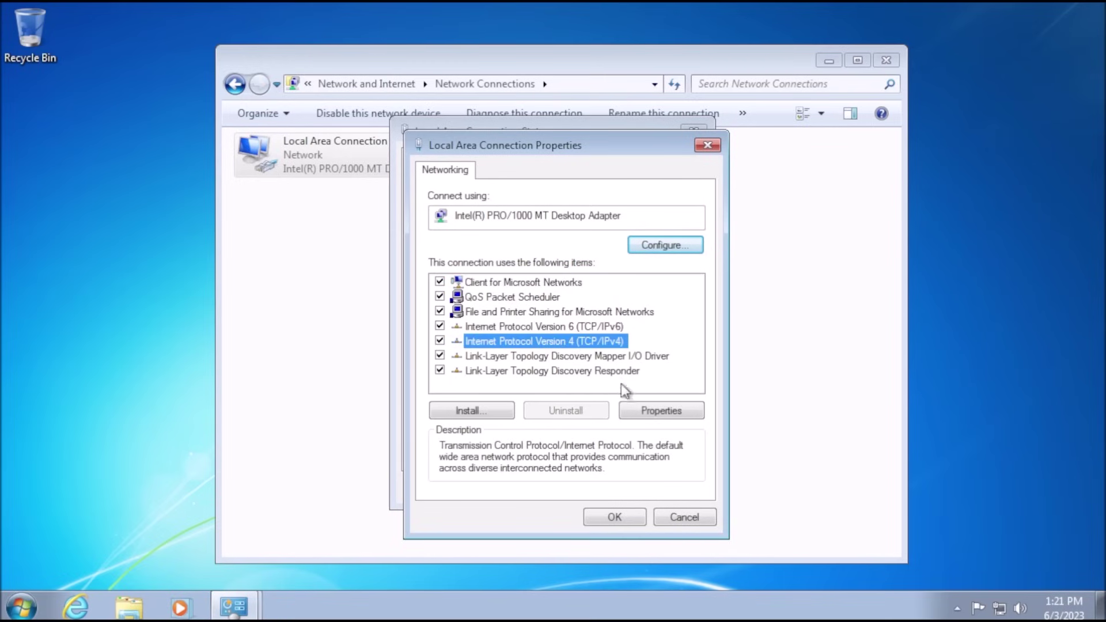
left_click(654, 414)
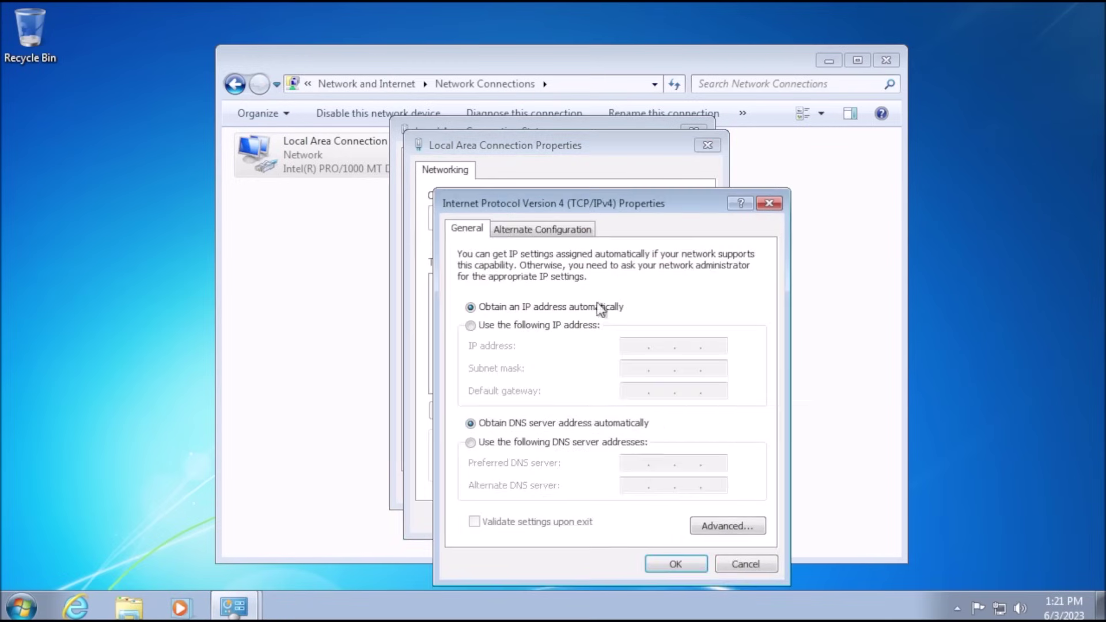
left_click(471, 443)
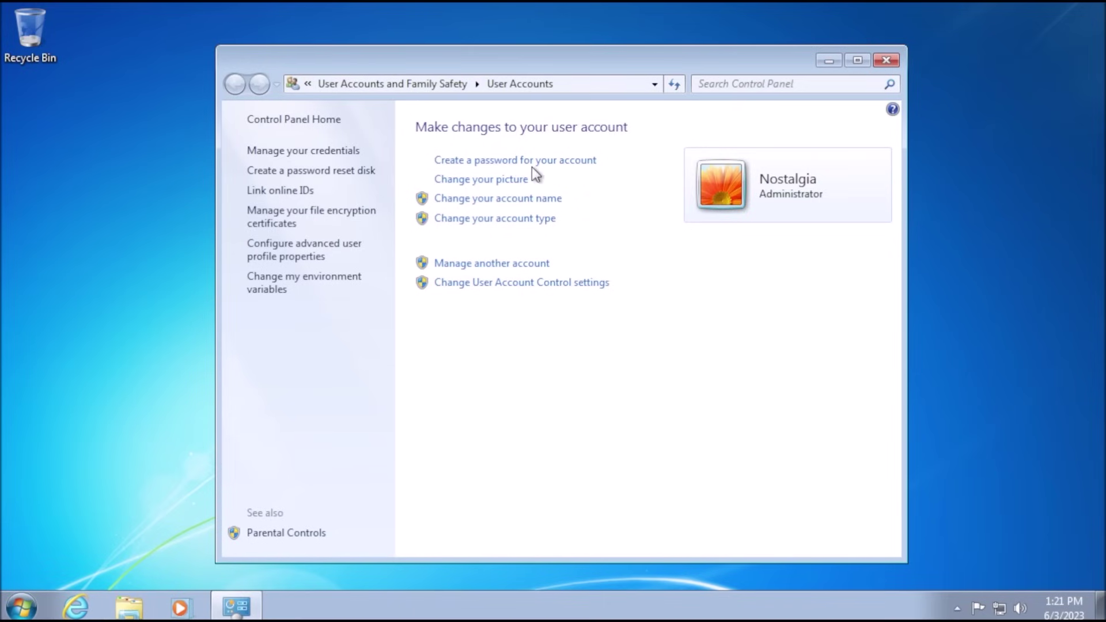
Create a standard user account named 'The best' and open it
left_click(518, 264)
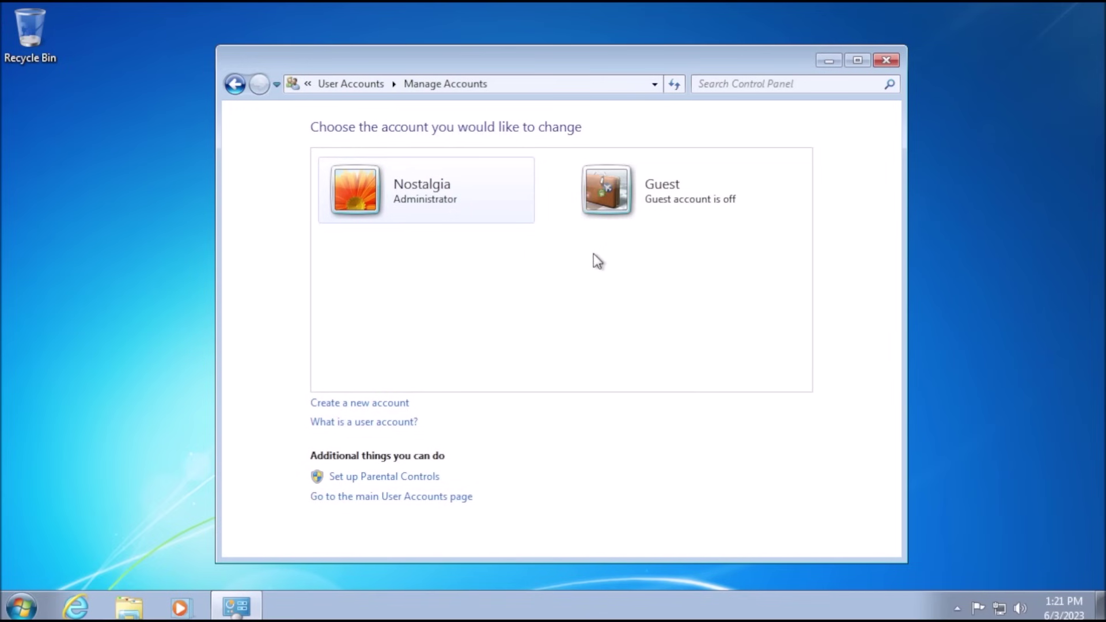
left_click(389, 403)
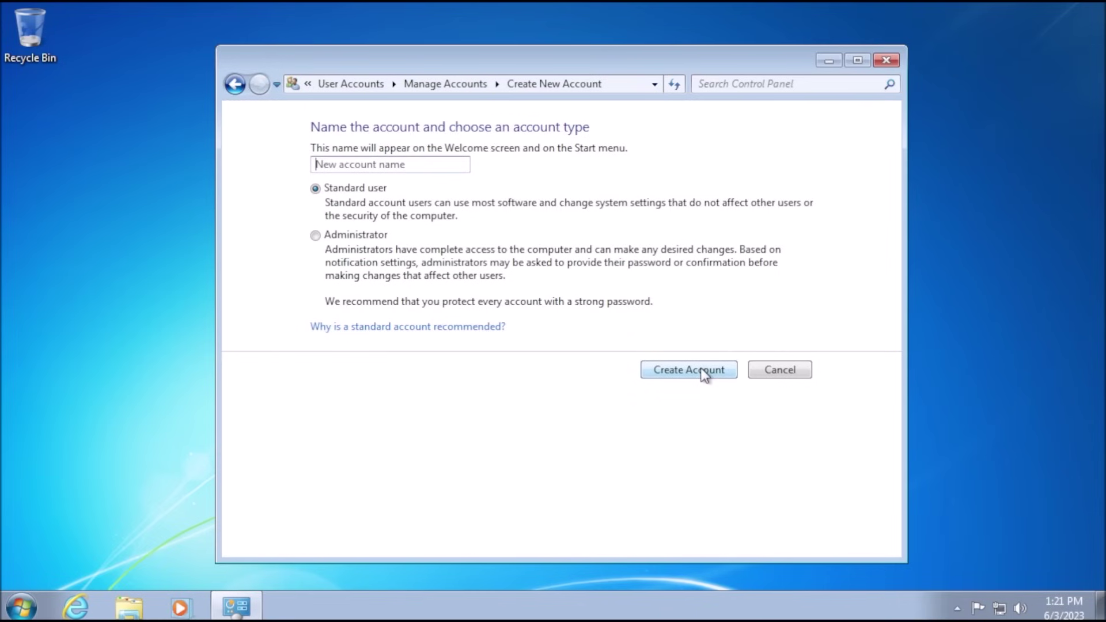
left_click(356, 162)
type("The best")
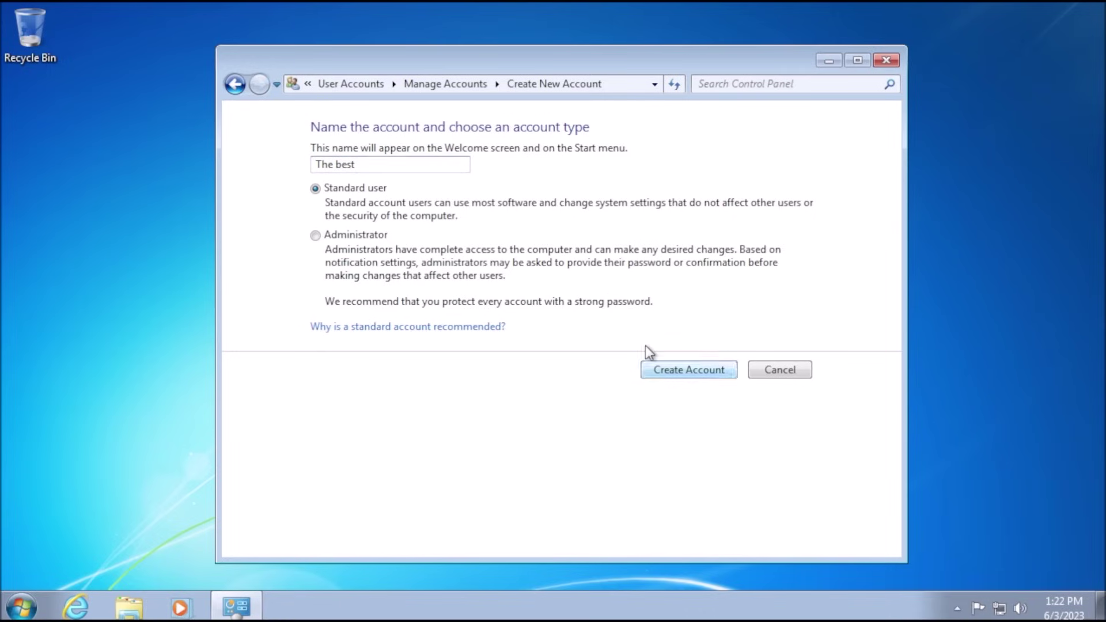
left_click(657, 371)
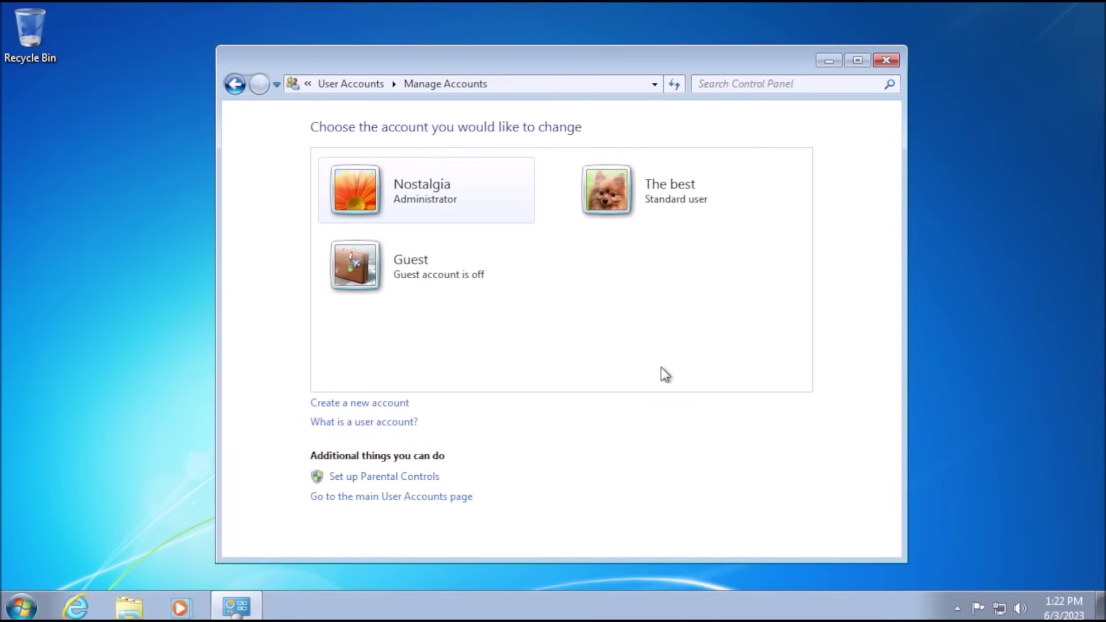
left_click(679, 205)
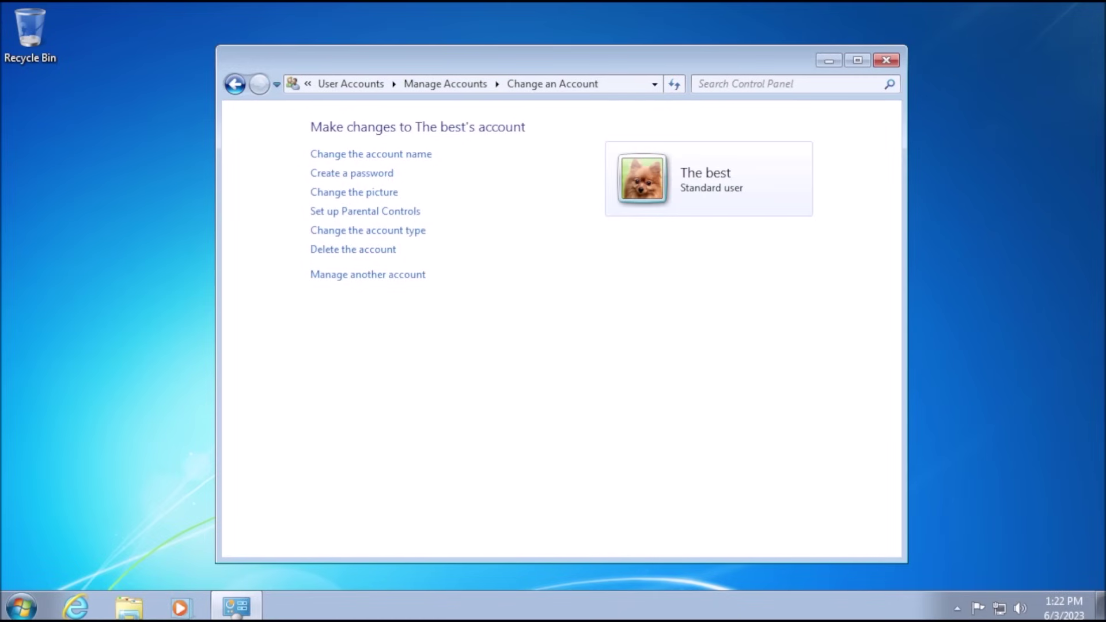
Lower the UAC notification level one notch below Default and confirm it
key("alt+Left")
key("alt+Left")
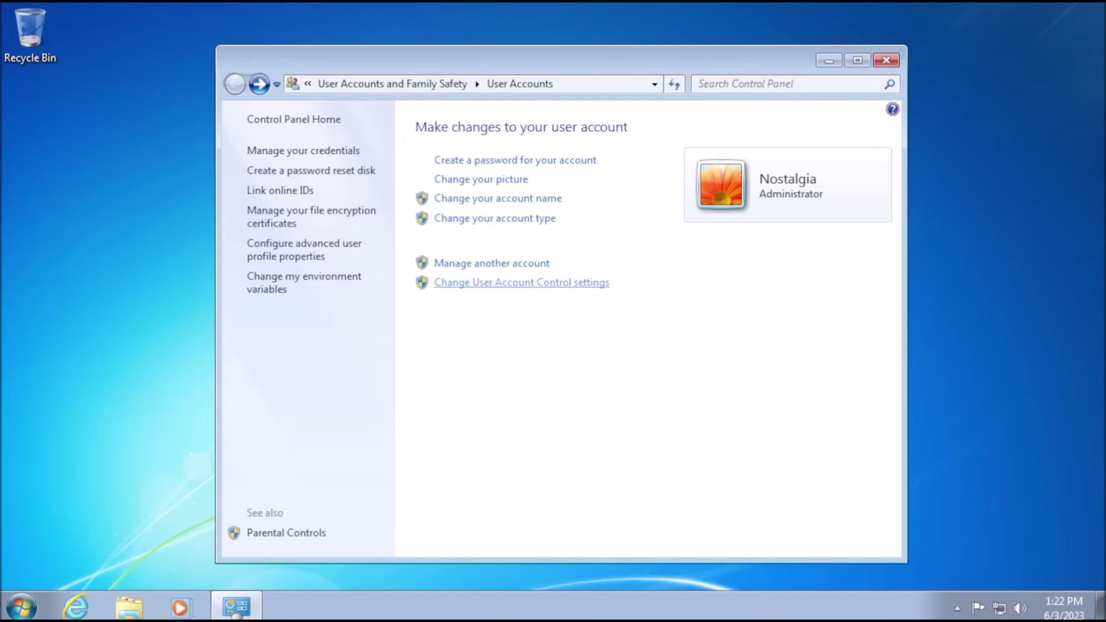
left_click(522, 282)
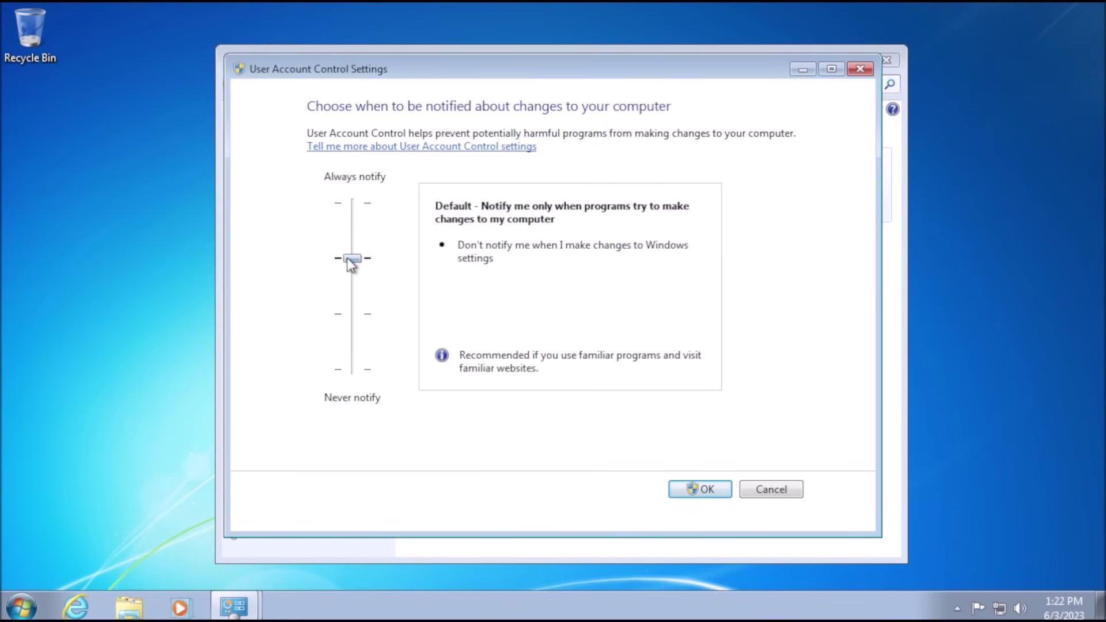
mouse_move(351, 258)
left_mouse_down()
mouse_move(345, 223)
mouse_move(358, 358)
mouse_move(362, 285)
left_mouse_up()
left_click(696, 491)
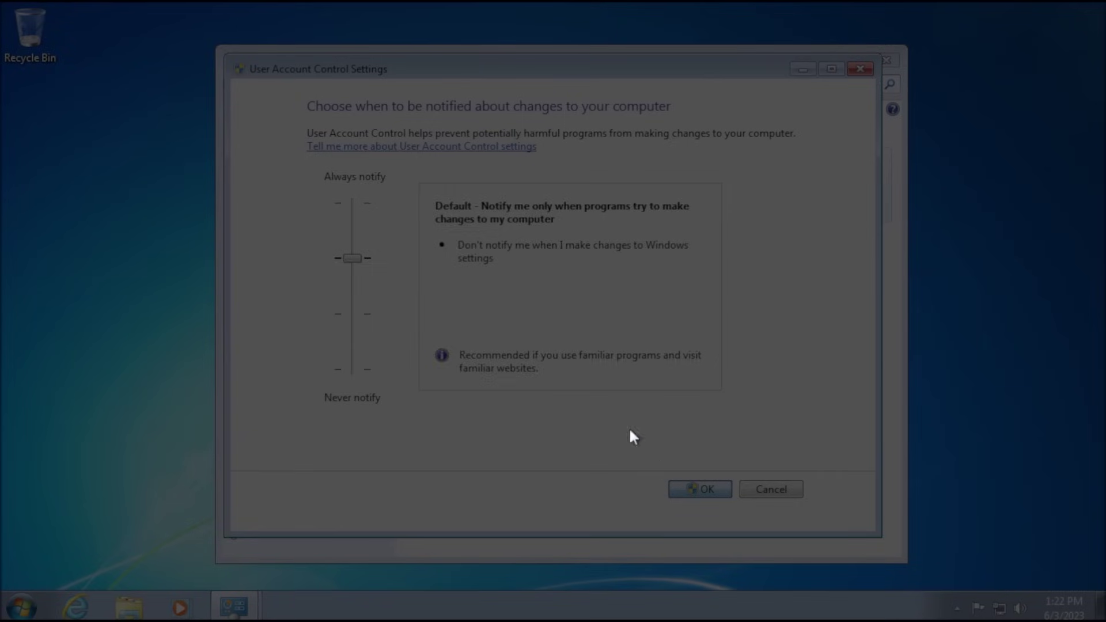
left_click(642, 321)
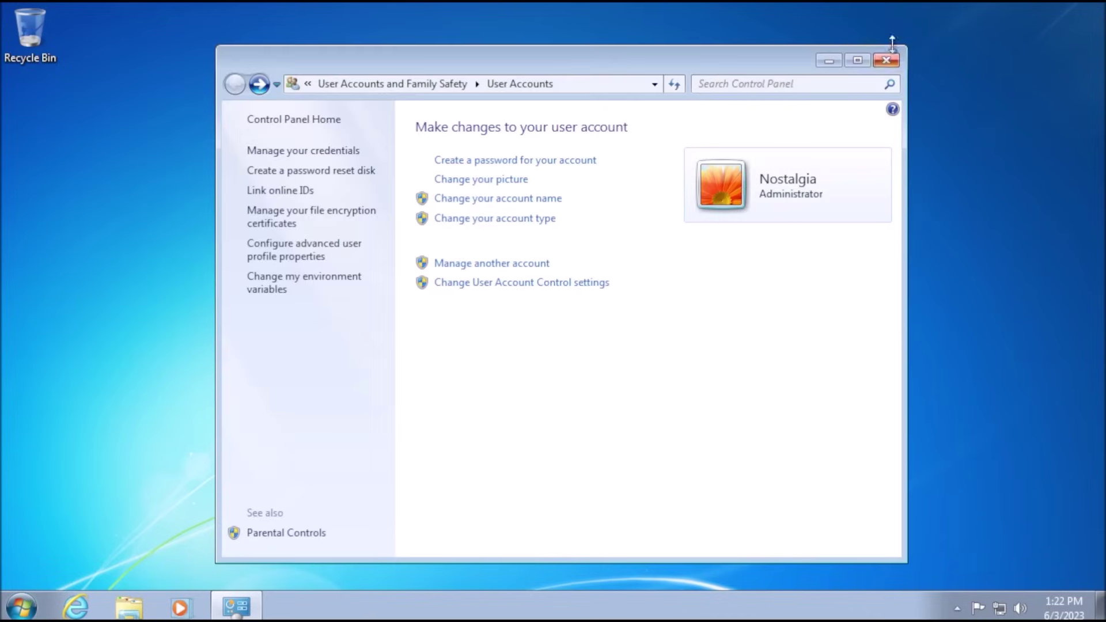
Close User Accounts and try turning on BitLocker for drive C:, which fails without a TPM
left_click(885, 60)
left_click(22, 607)
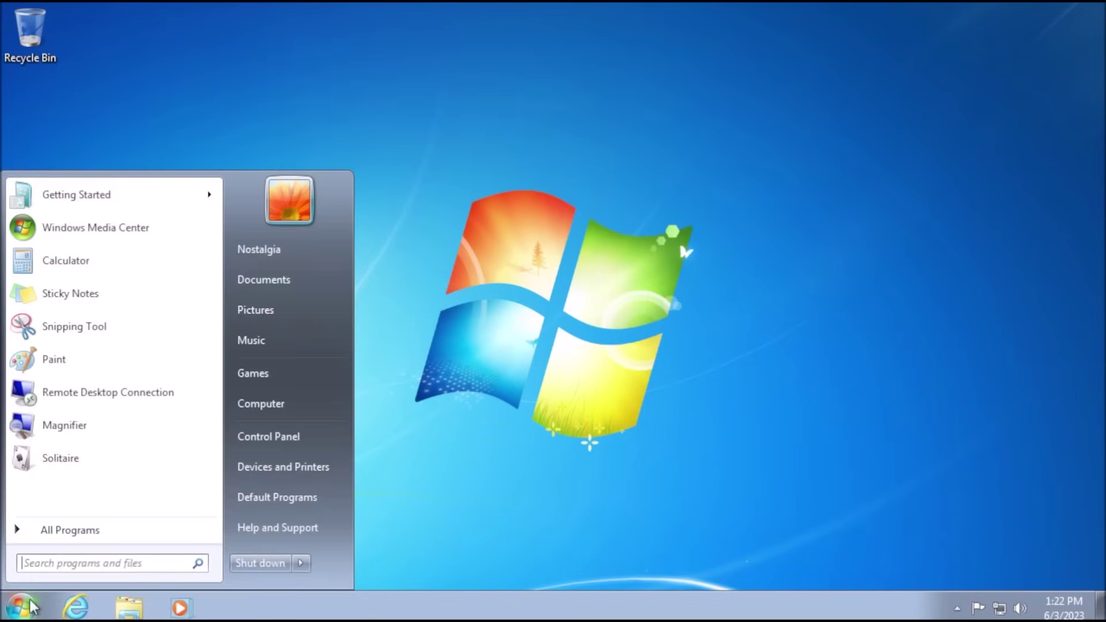
type("bit")
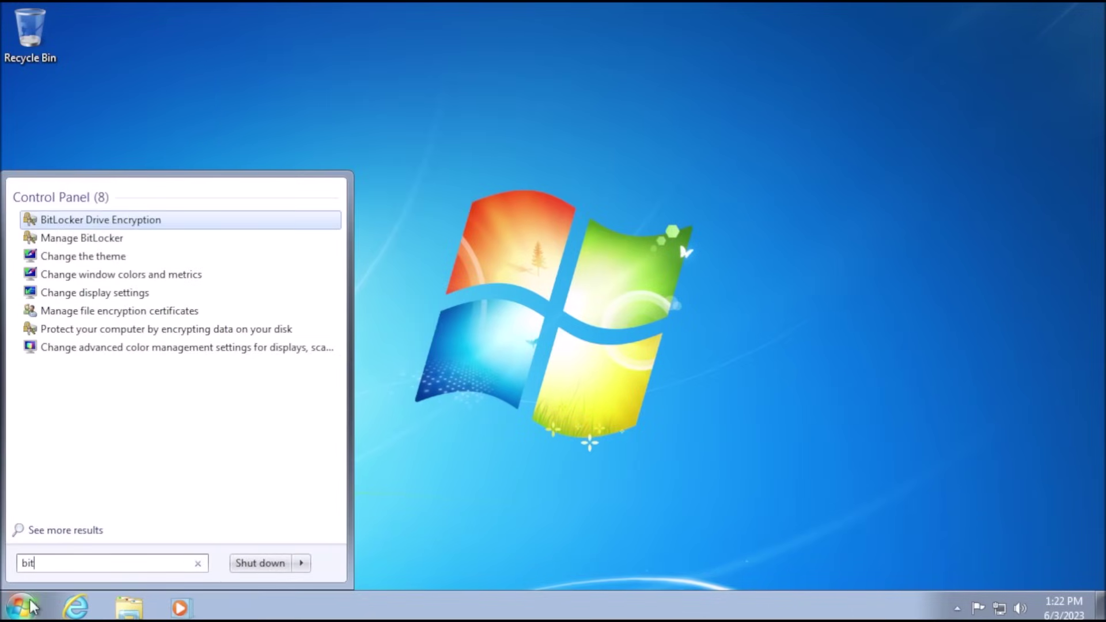
left_click(42, 221)
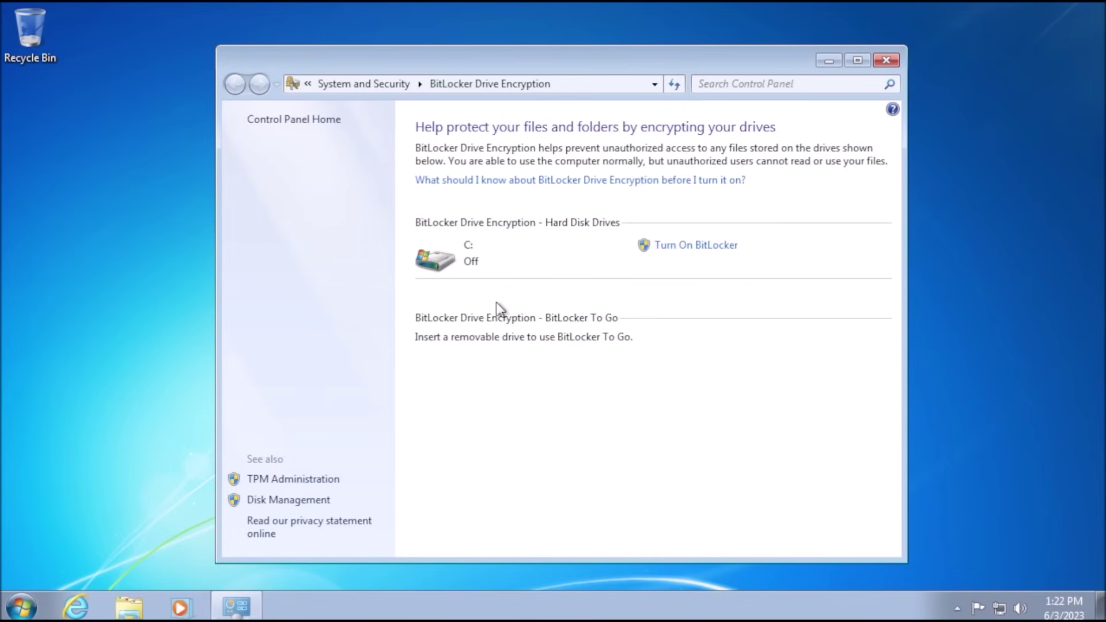
left_click(696, 245)
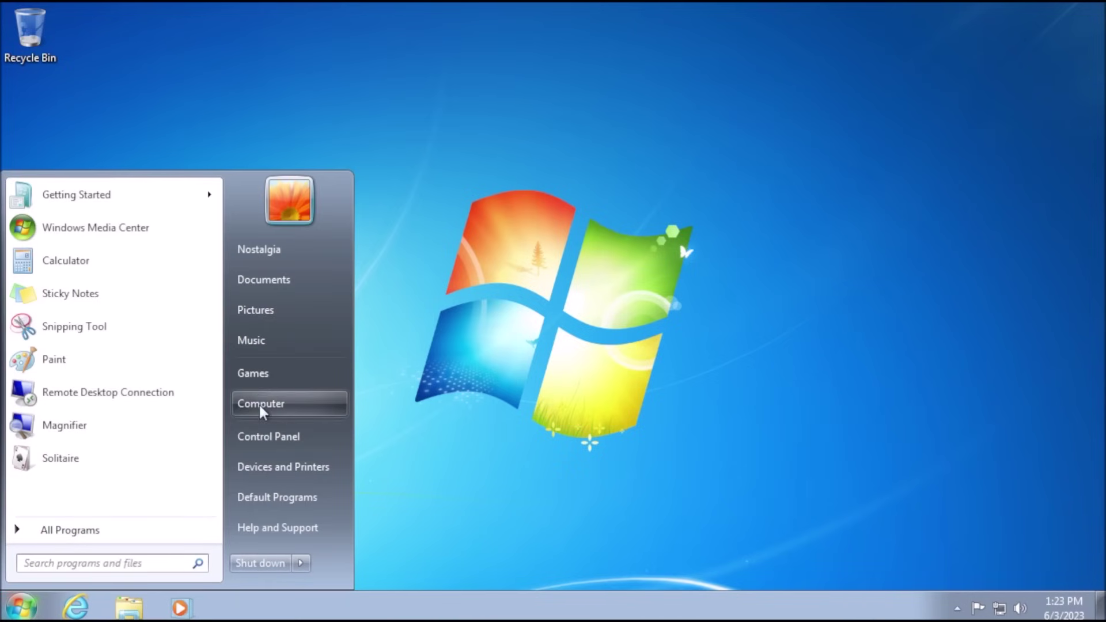
Turn on Data Execution Prevention for all programs and services, accepting the restart notice
right_click(263, 406)
left_click(320, 548)
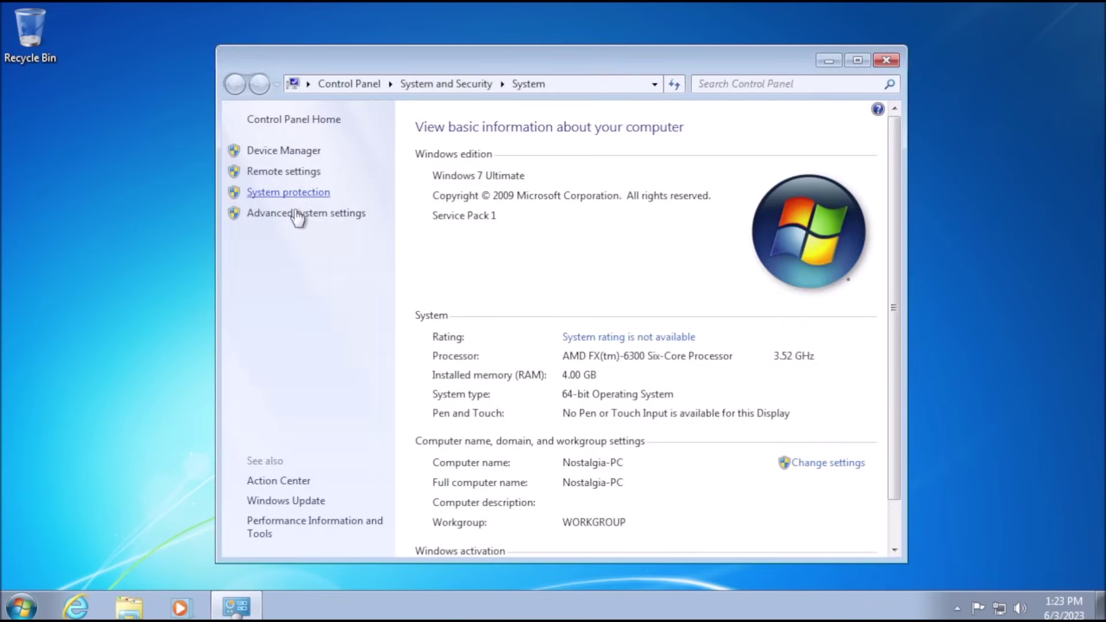
left_click(296, 215)
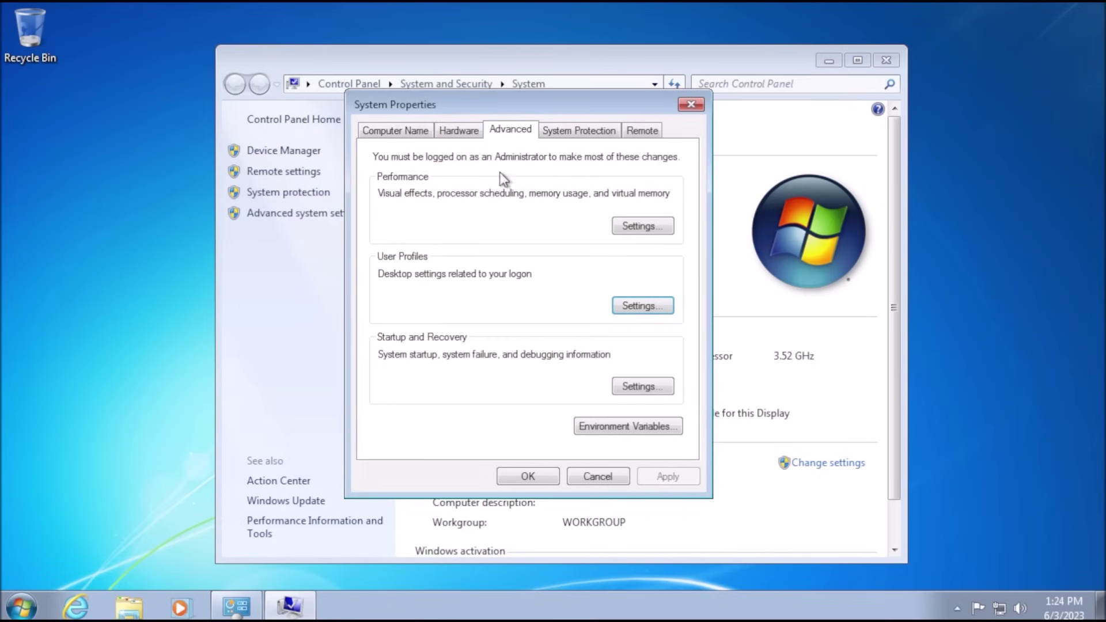
left_click(639, 225)
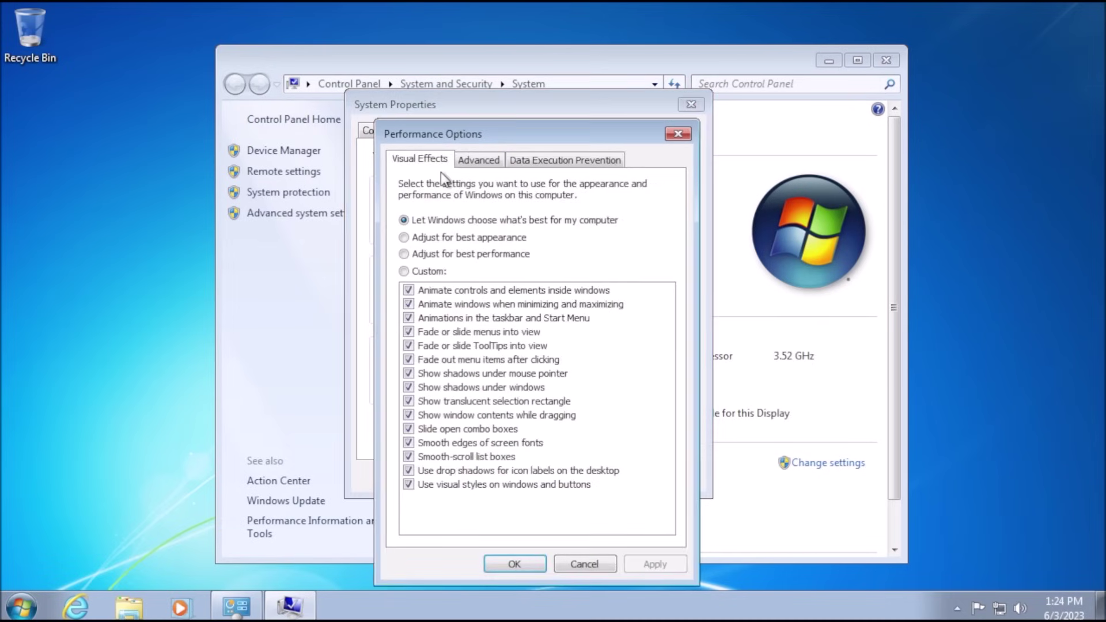
left_click(557, 159)
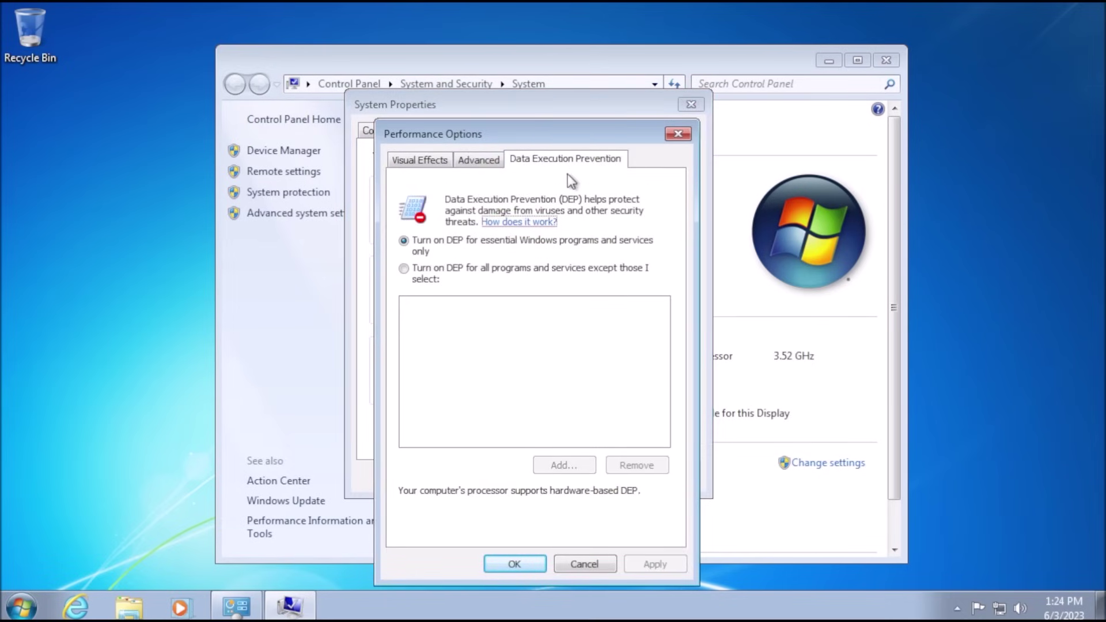
left_click(407, 274)
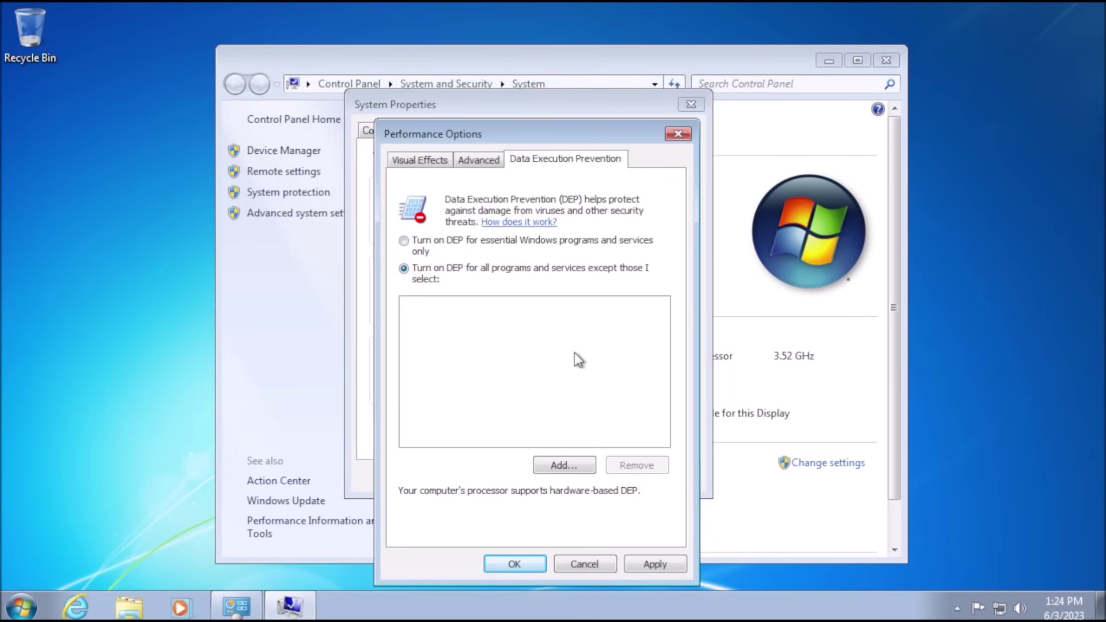
left_click(634, 566)
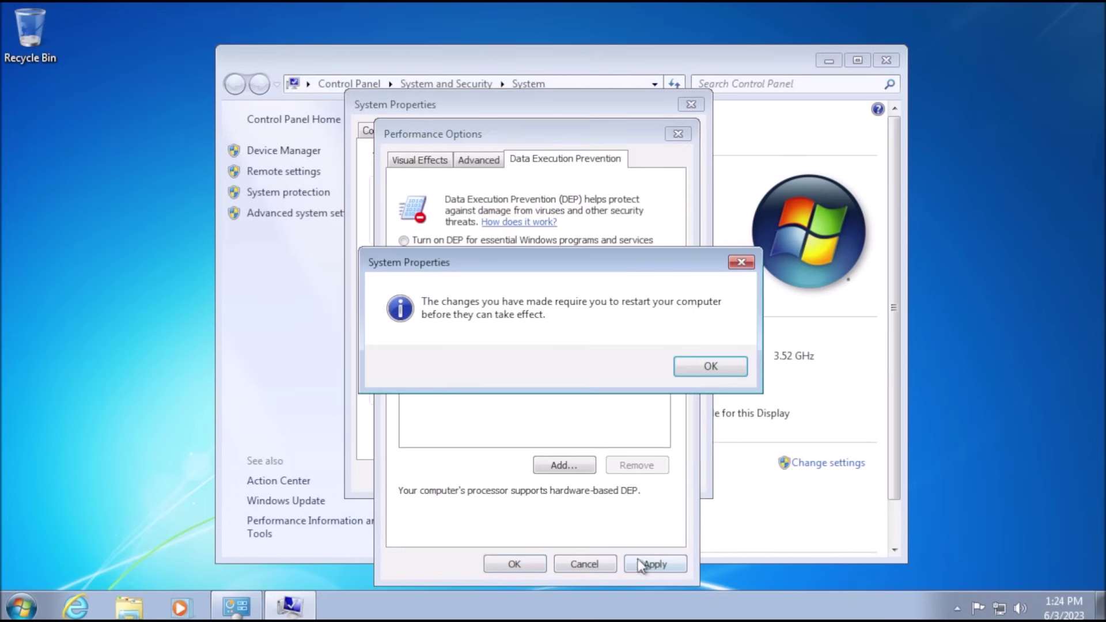
left_click(707, 372)
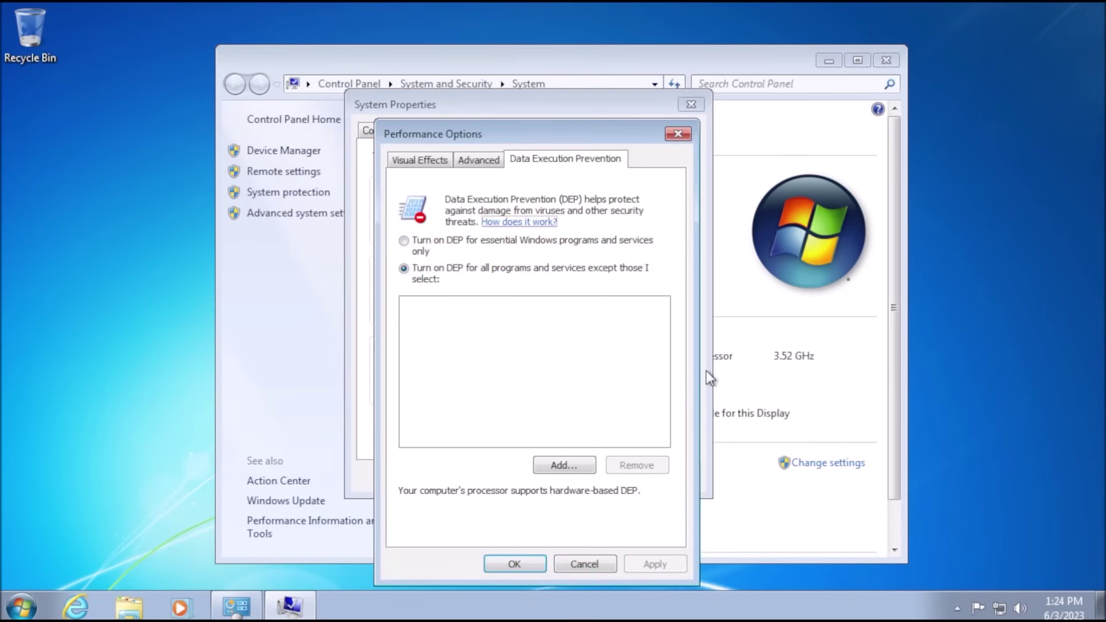
left_click(542, 564)
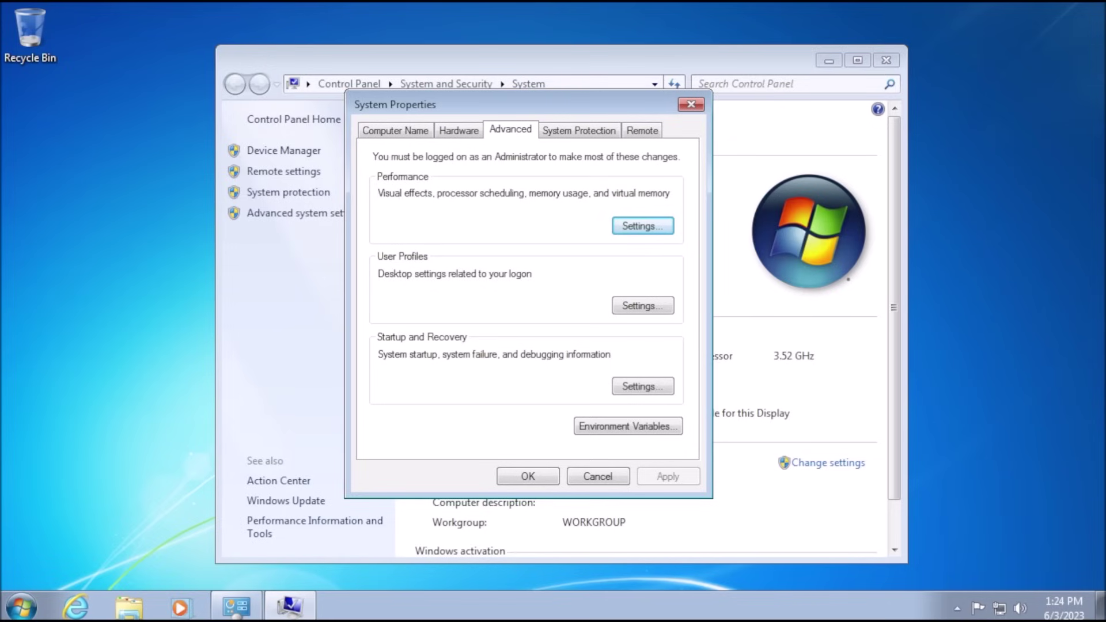
Revisit the DEP options, cancel adding an excluded program, and close Performance Options
left_click(642, 226)
left_click(567, 160)
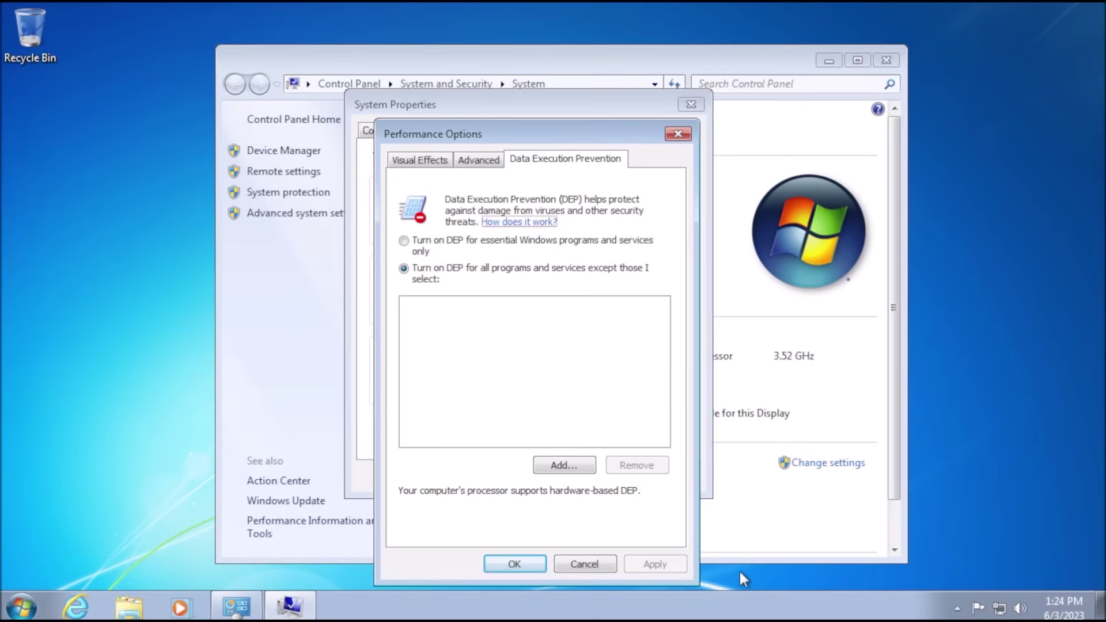
left_click(573, 471)
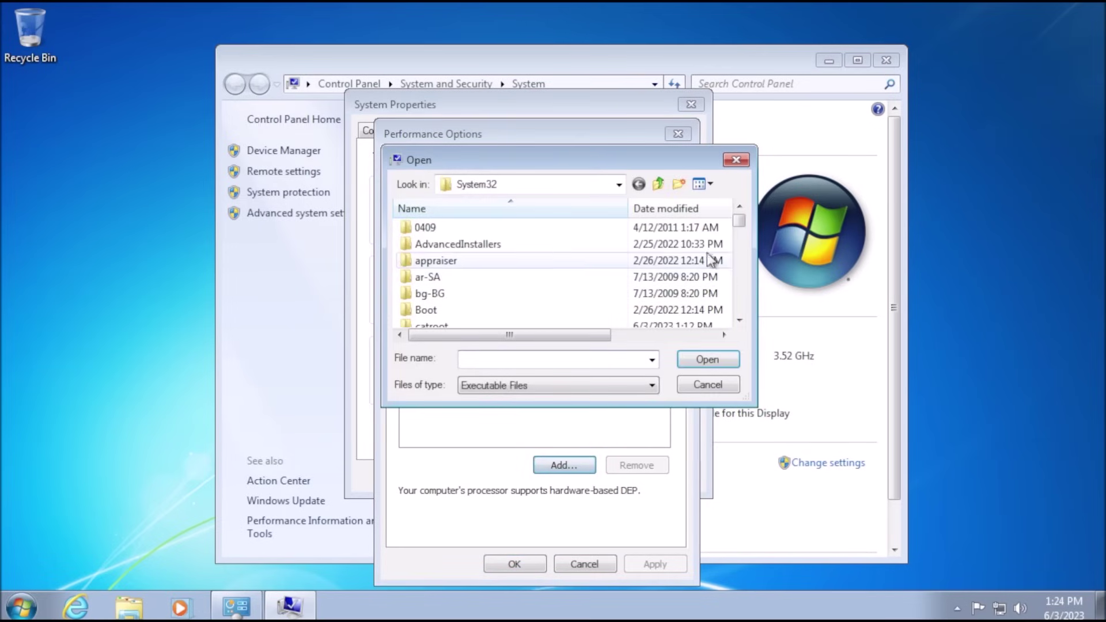
mouse_move(738, 221)
left_mouse_down()
mouse_move(745, 246)
mouse_move(743, 221)
left_mouse_up()
left_click(735, 159)
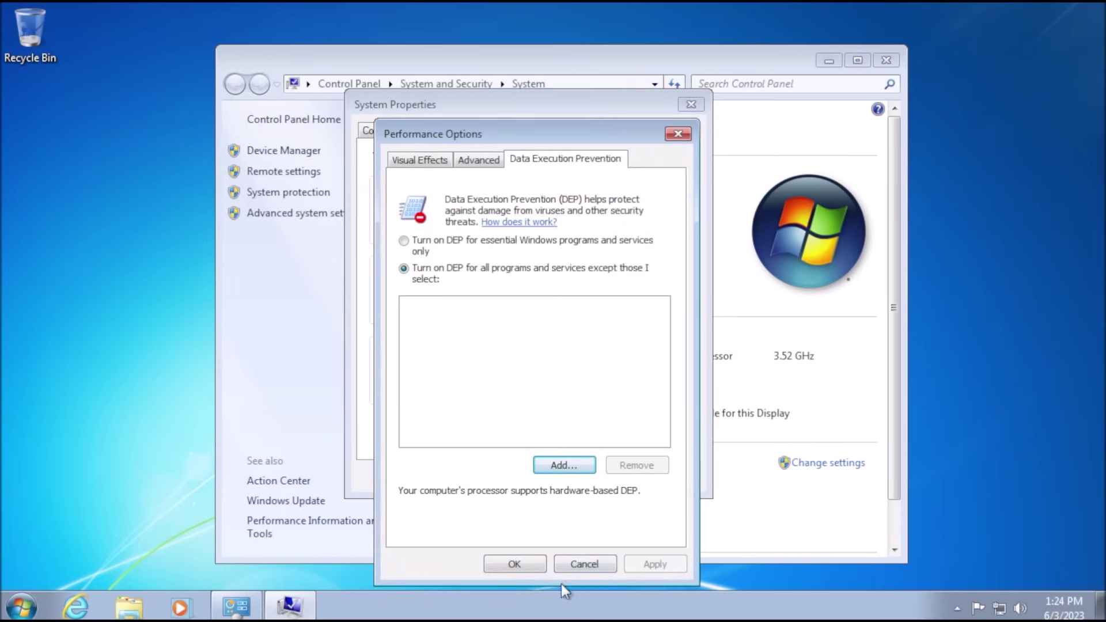
left_click(516, 565)
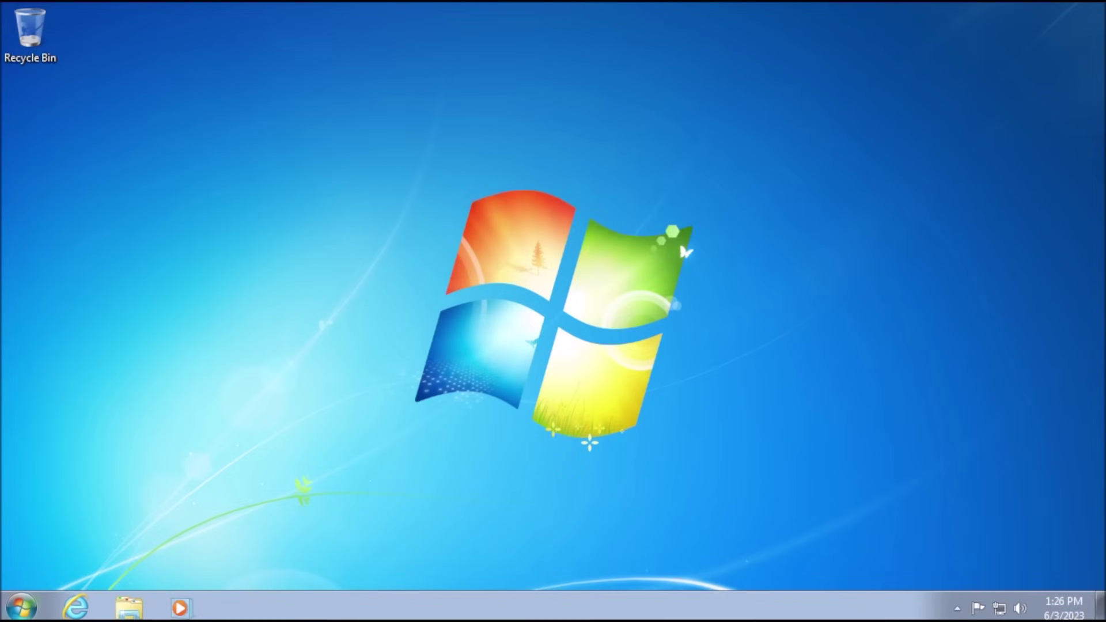
Turn off AutoPlay for all media and devices, and pick a default action for audio CDs
left_click(21, 607)
left_click(374, 425)
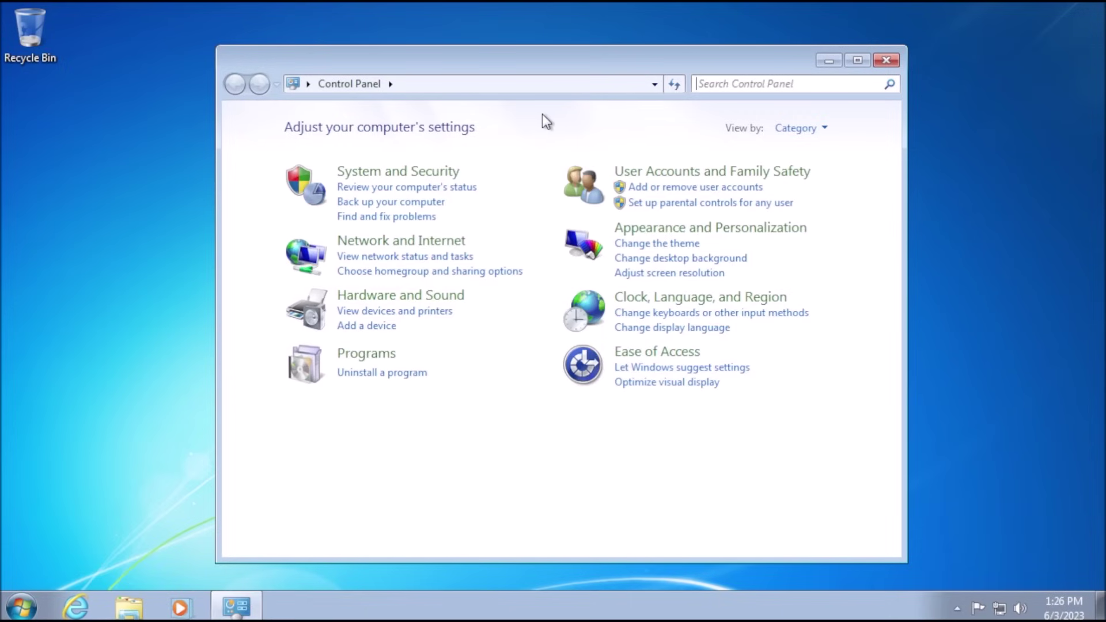
left_click(426, 300)
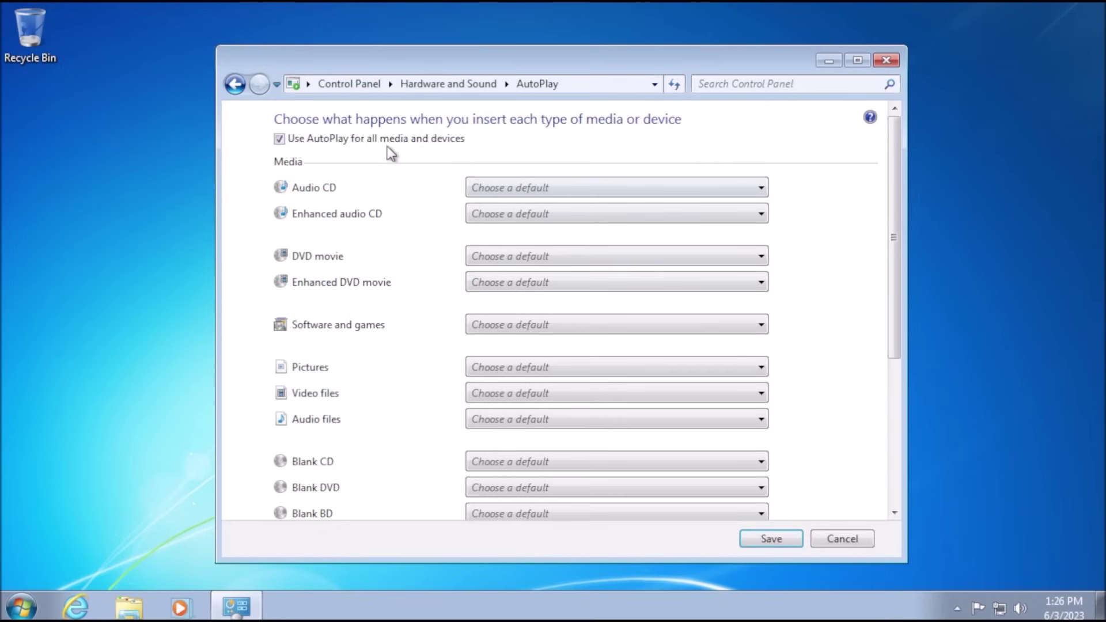
left_click(279, 139)
left_click_drag(898, 270, 911, 434)
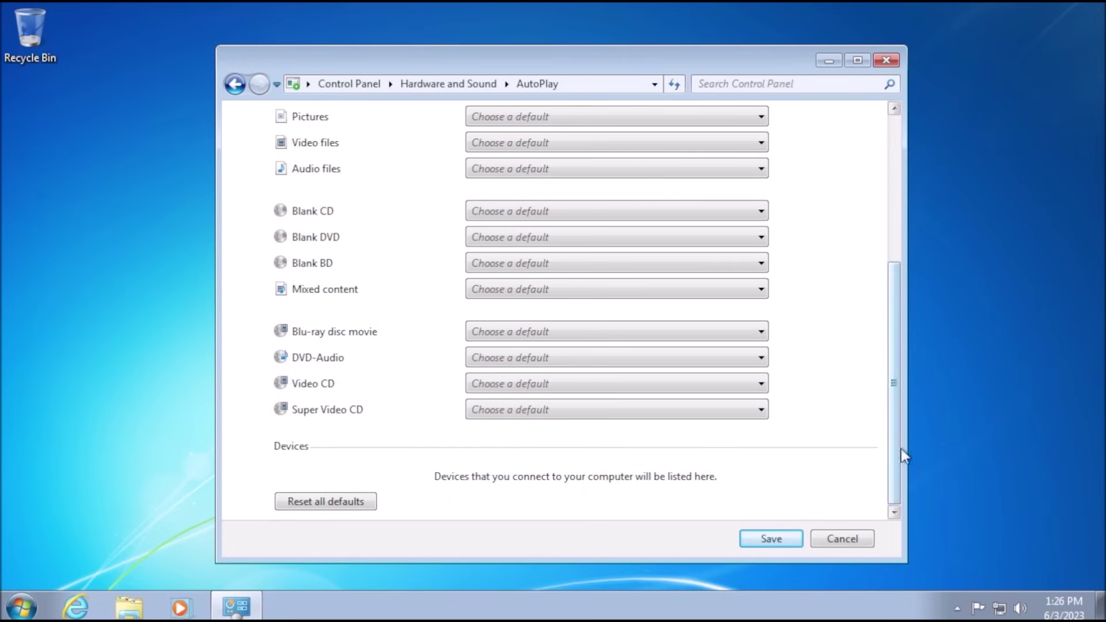
left_click_drag(899, 450, 902, 310)
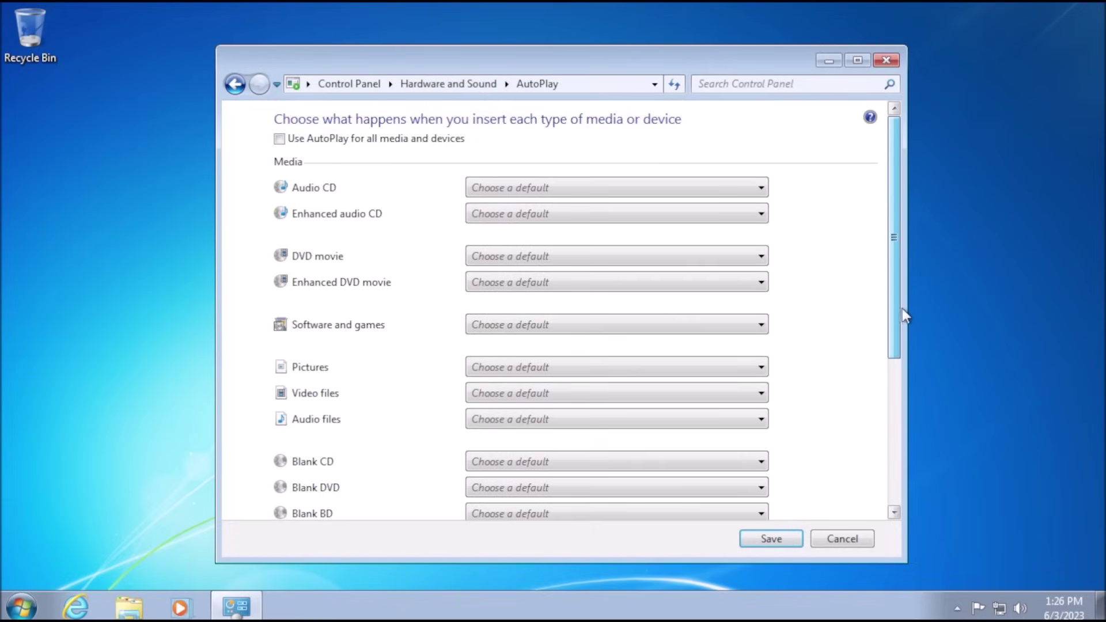
left_click(761, 187)
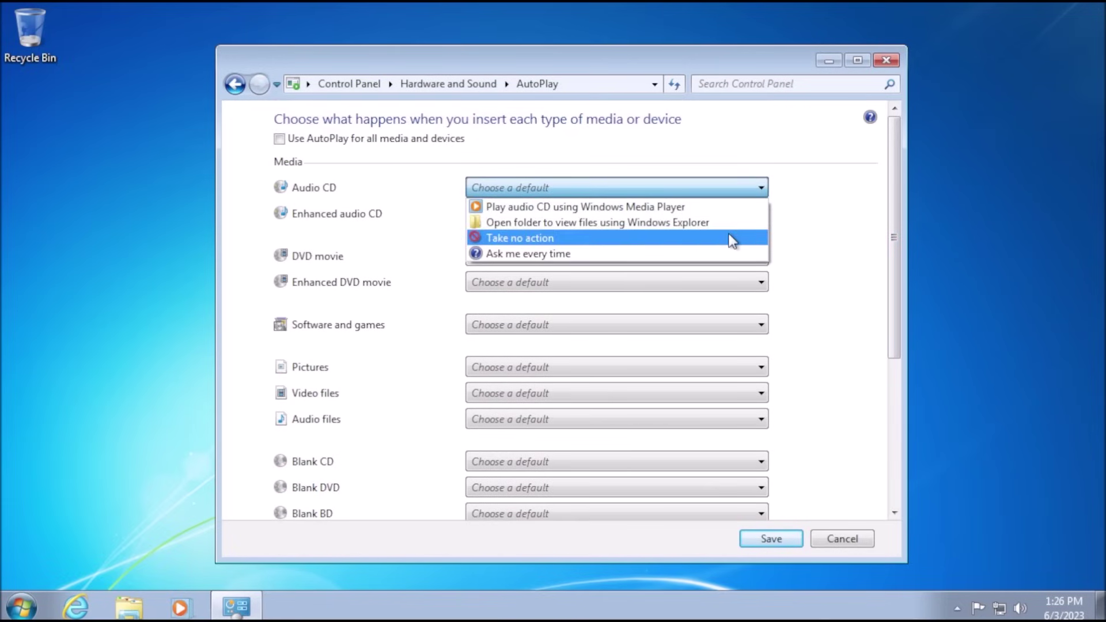
left_click(743, 222)
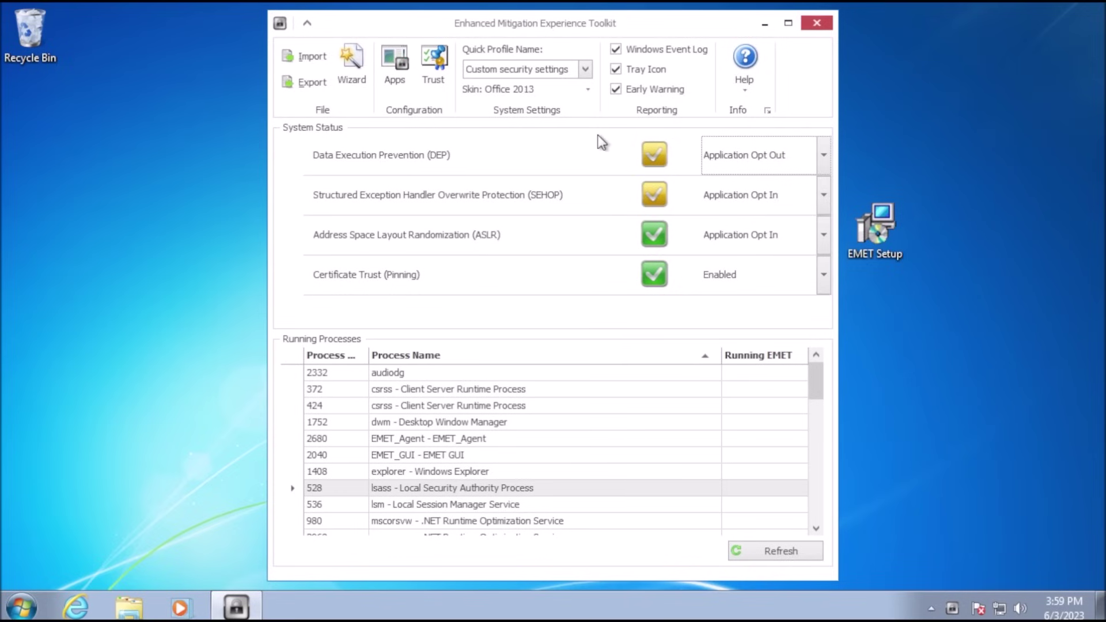
Review the SEHOP modes without changing them, then apply EMET's Maximum security settings profile
left_click(662, 208)
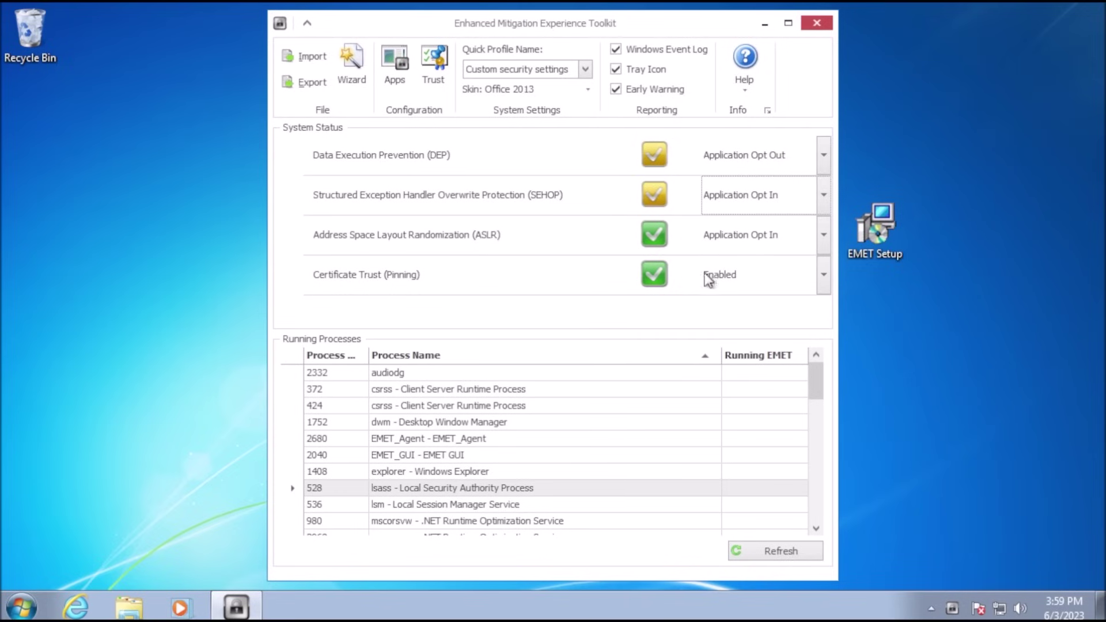
left_click(824, 204)
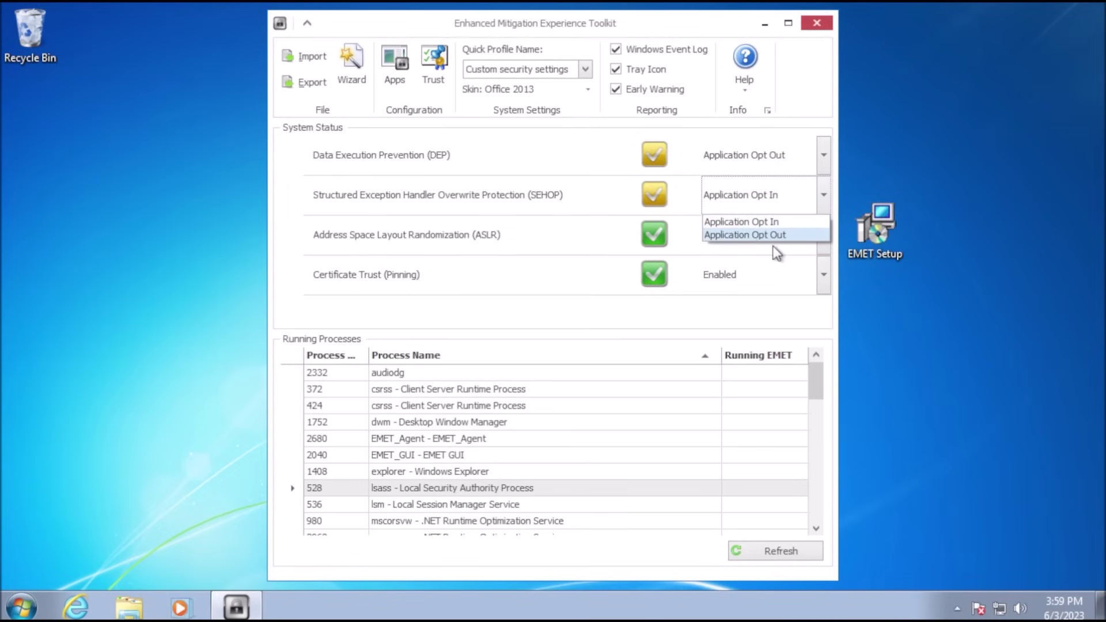
left_click(747, 339)
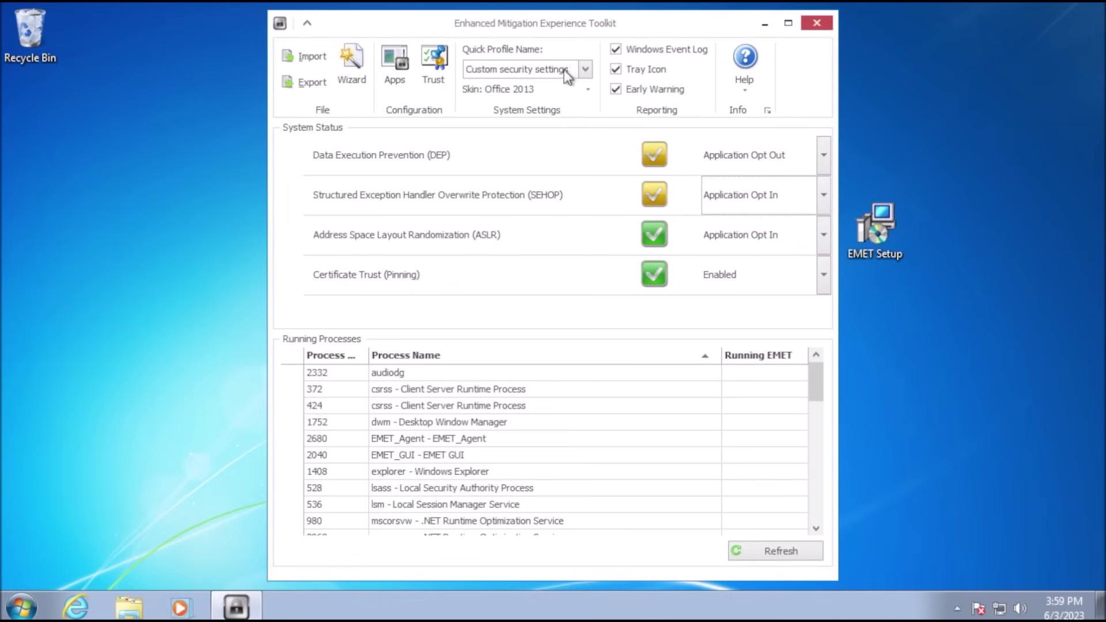
left_click(586, 71)
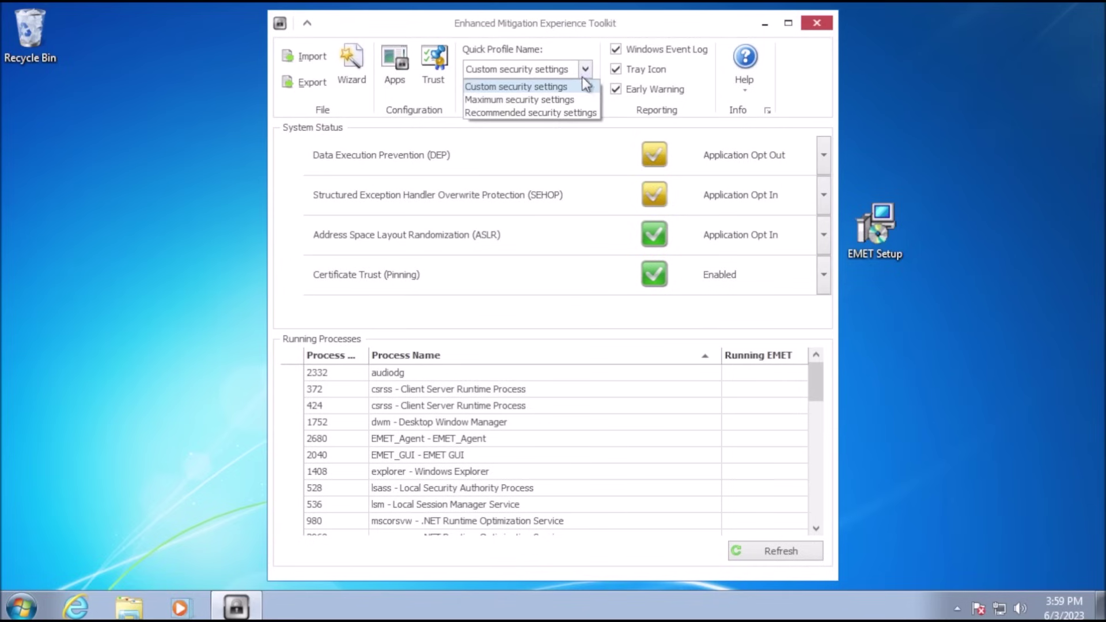
left_click(577, 98)
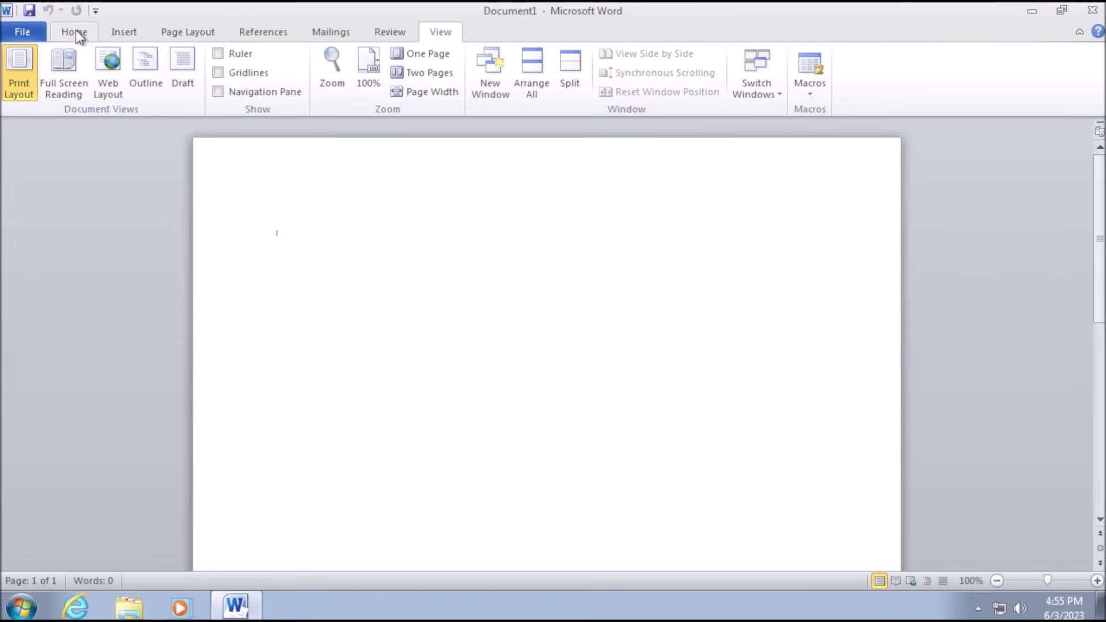
Show Word's Help page with Office Professional Plus 2010 version and activation status
left_click(8, 16)
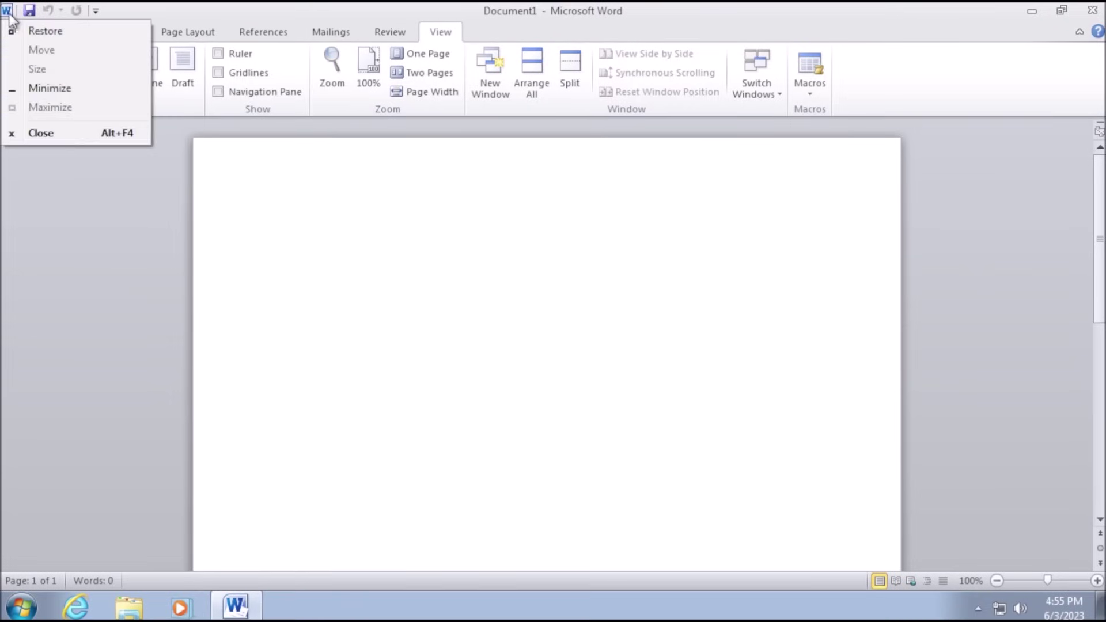
left_click(239, 11)
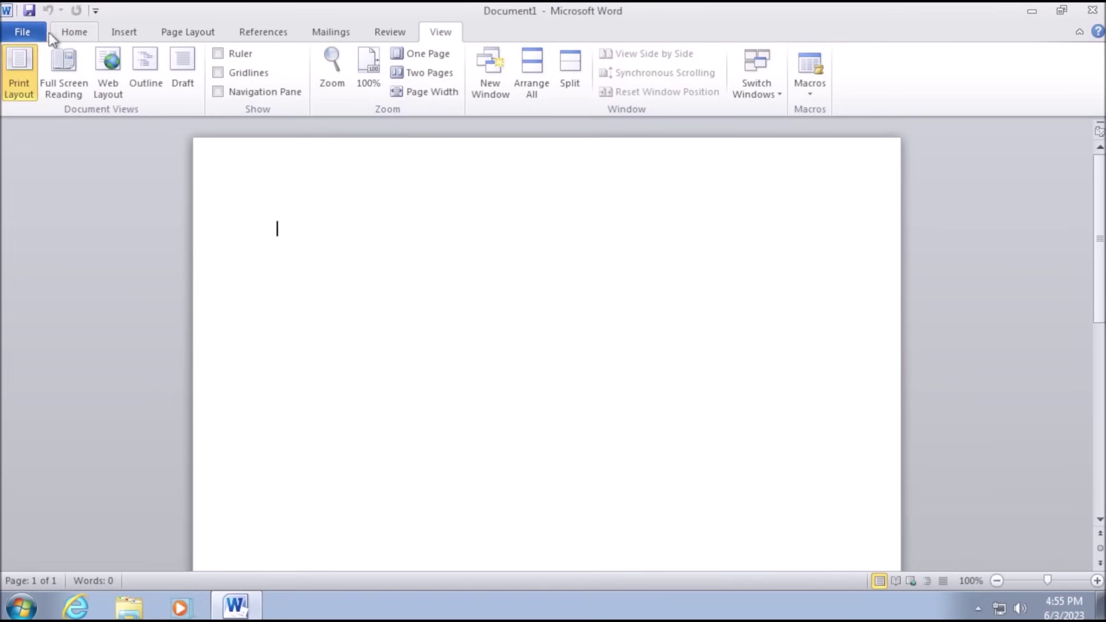
left_click(22, 31)
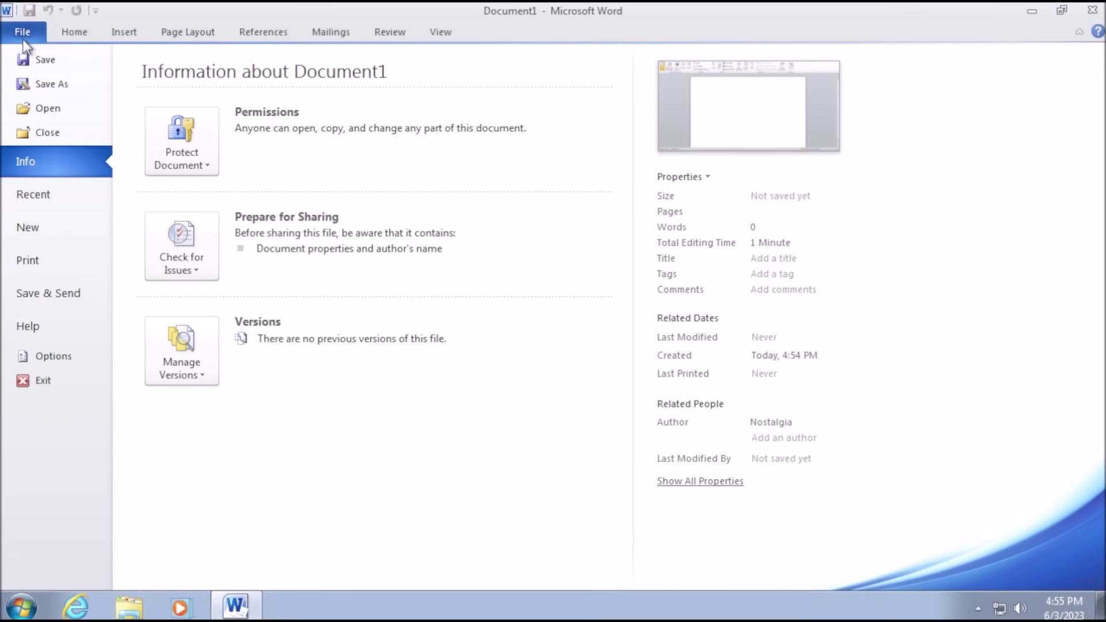
left_click(47, 329)
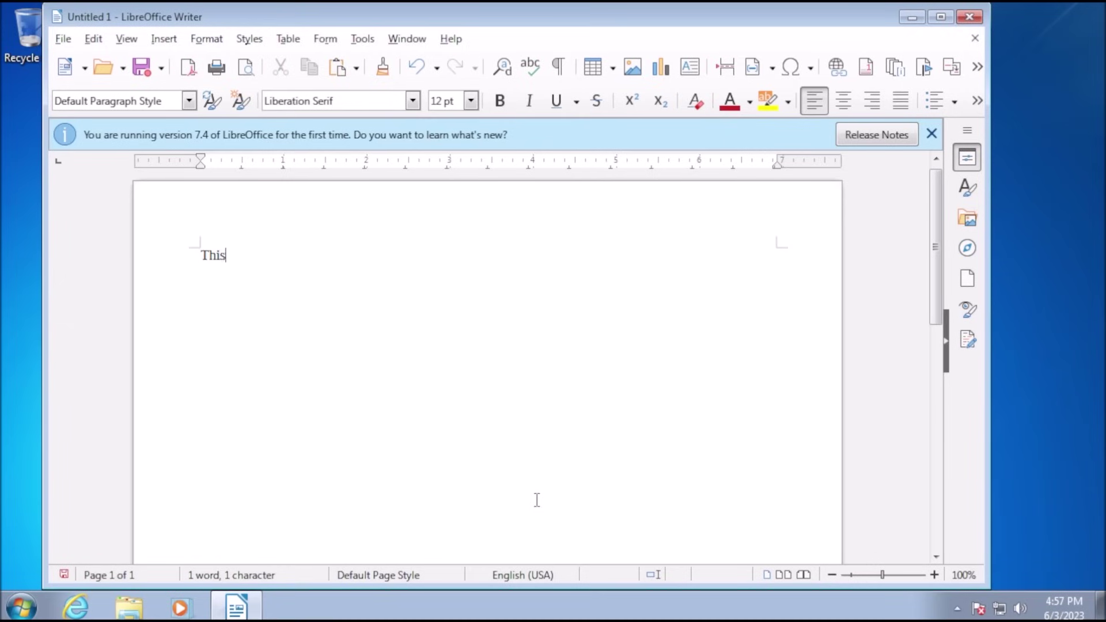
type("looks a lo")
type("t like Word. but i")
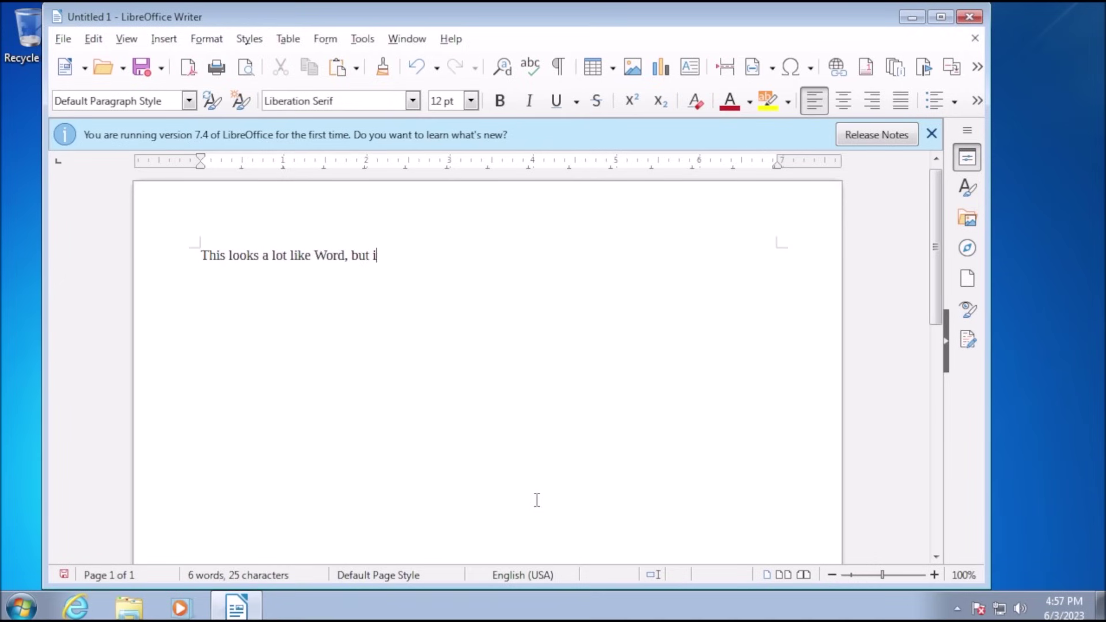
type("t's no")
type(" looks")
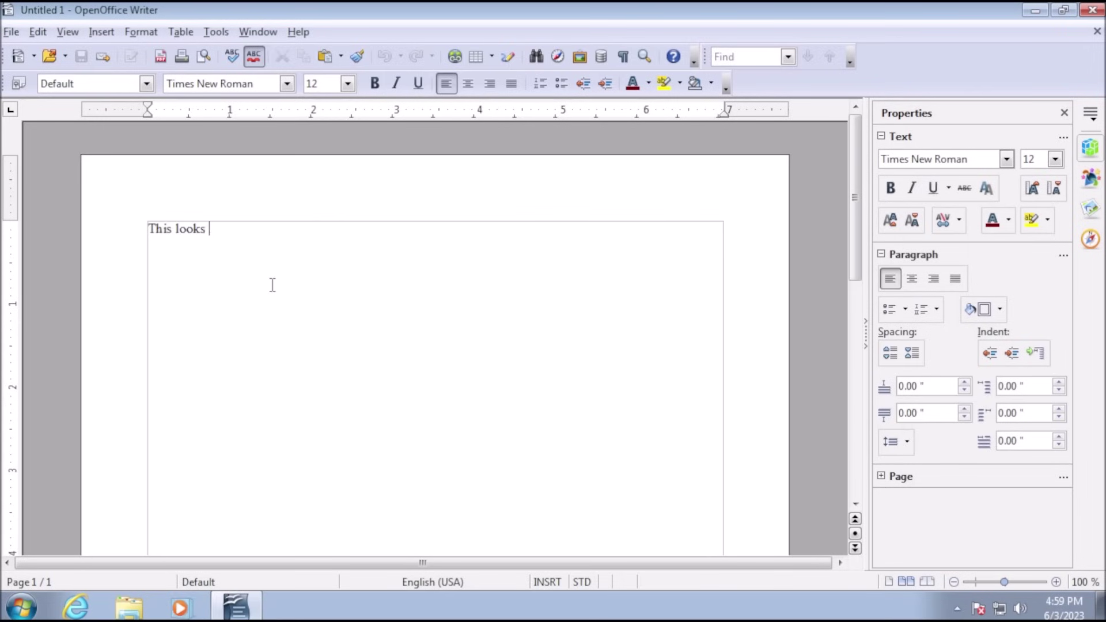
type(" nothing like Wo")
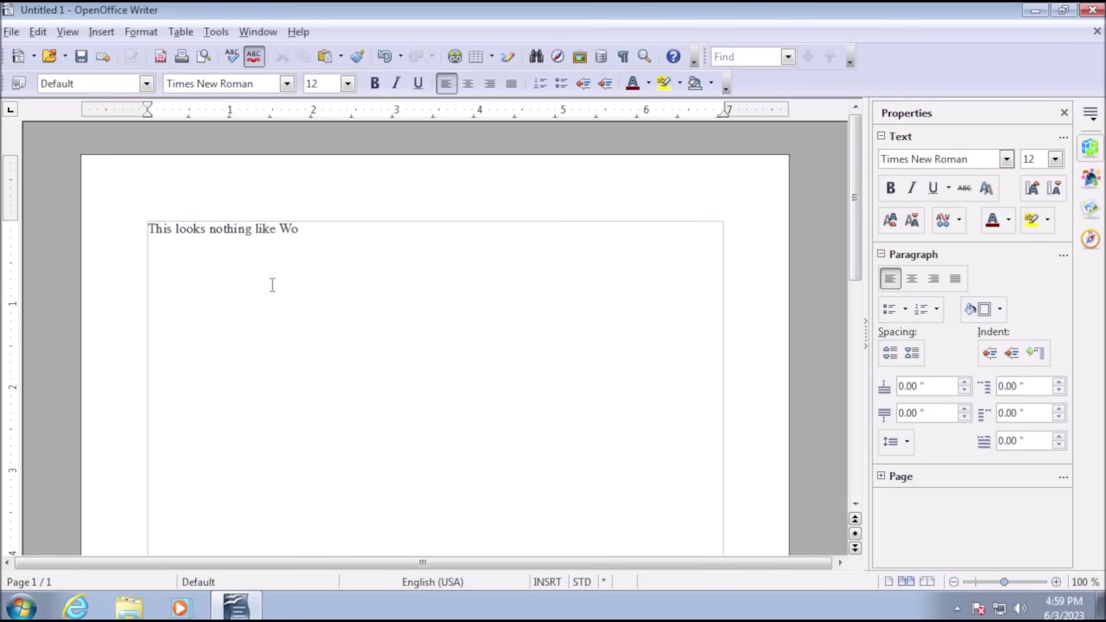
type("rd because it isn")
type("'t")
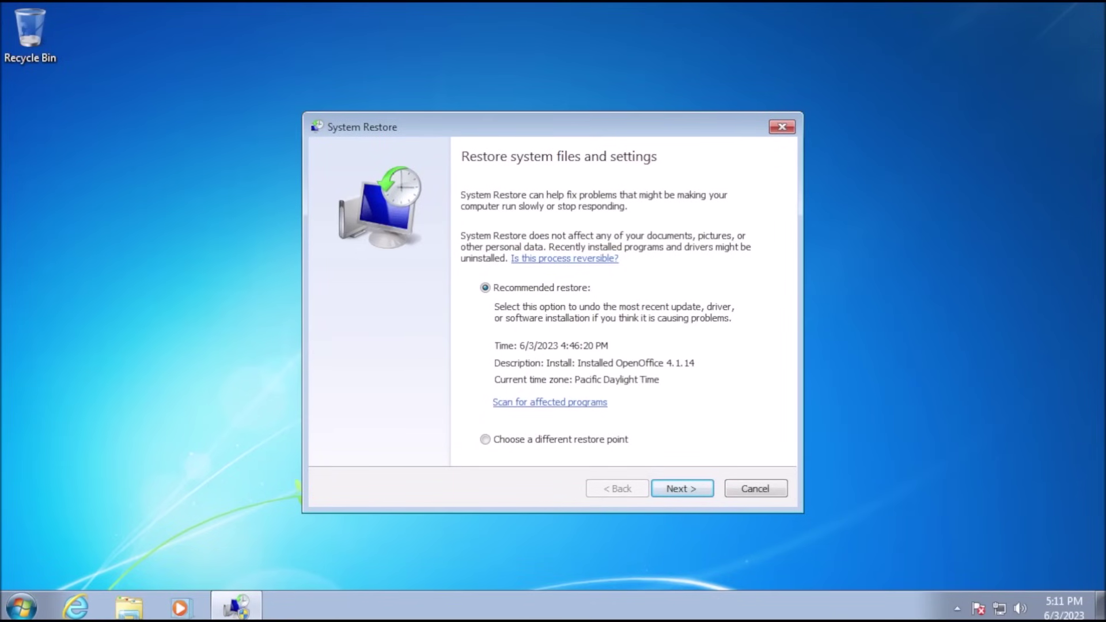
Select the 1:38:33 PM Windows Update restore point and scan for its affected programs
left_click(485, 440)
left_click(681, 489)
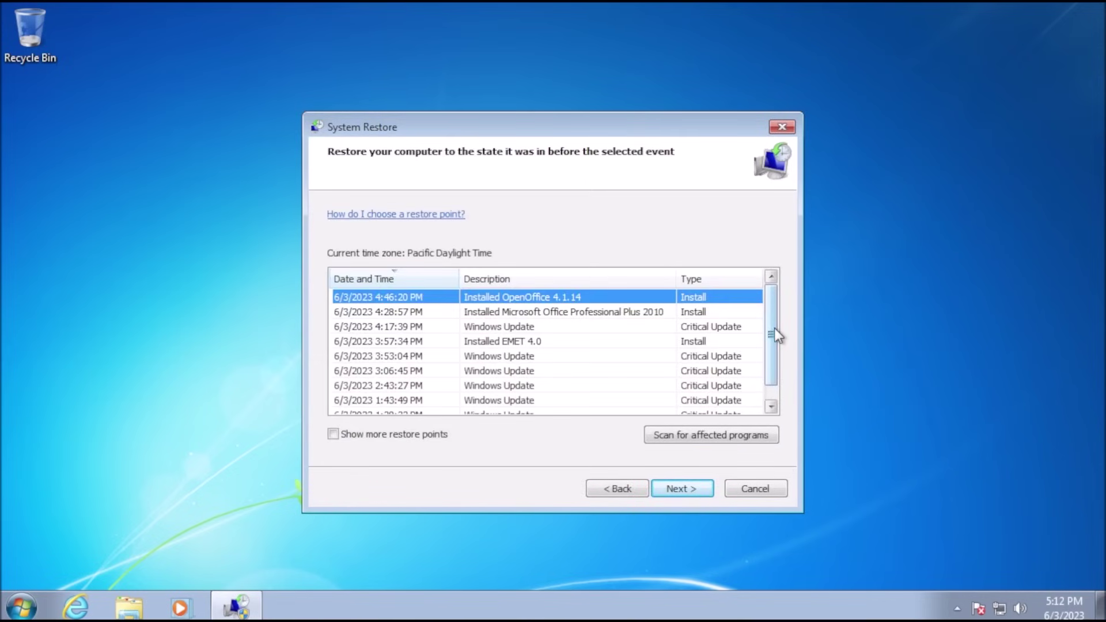
left_click_drag(774, 328, 775, 345)
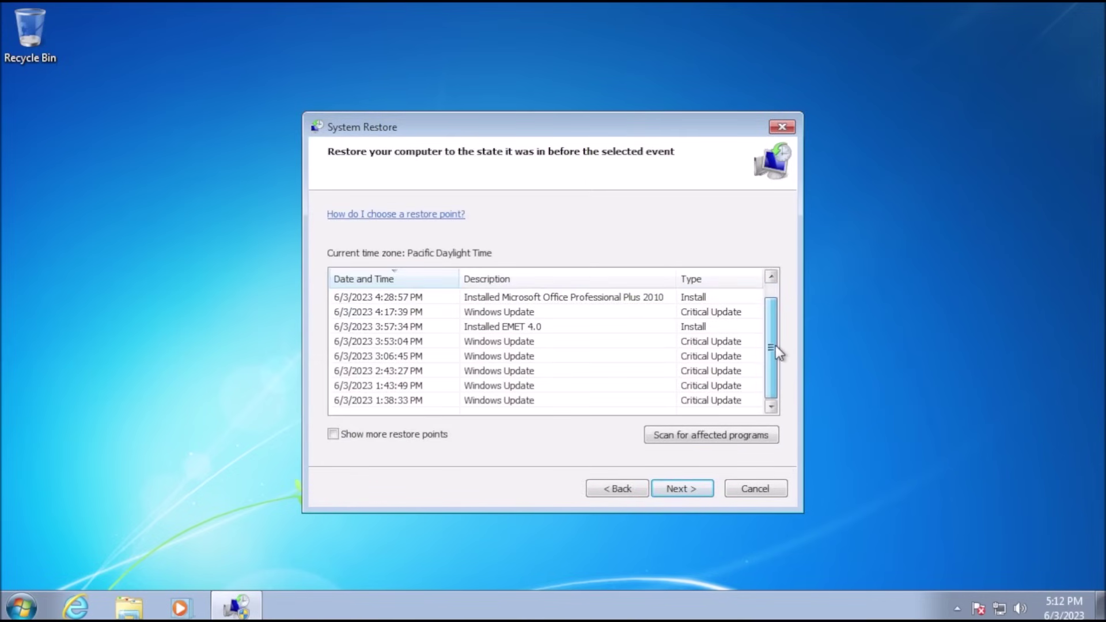
left_click(717, 402)
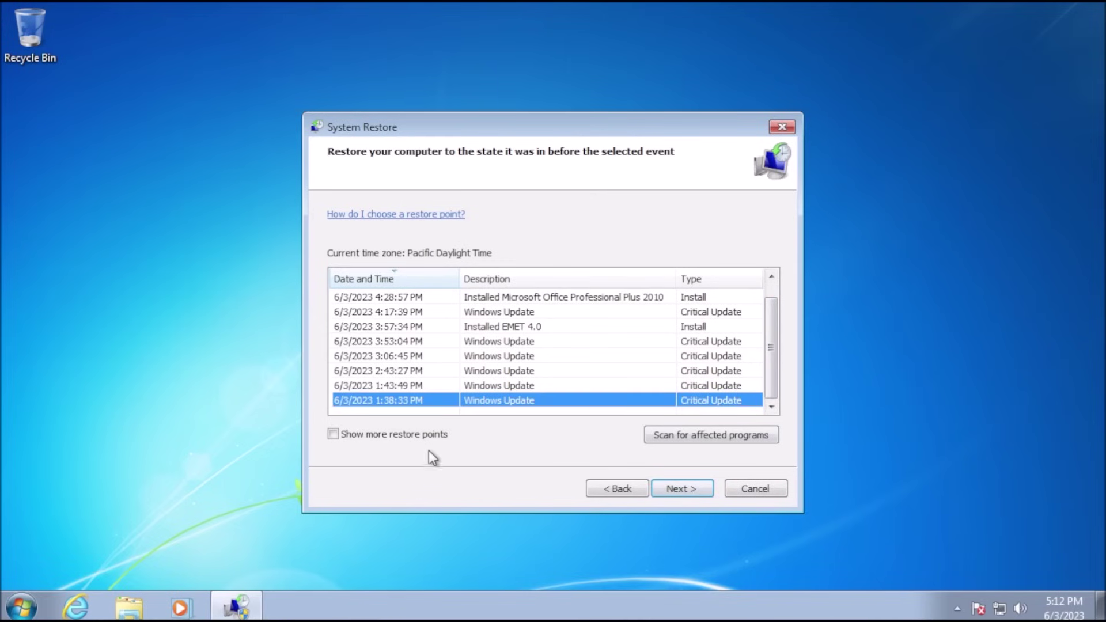
left_click(393, 437)
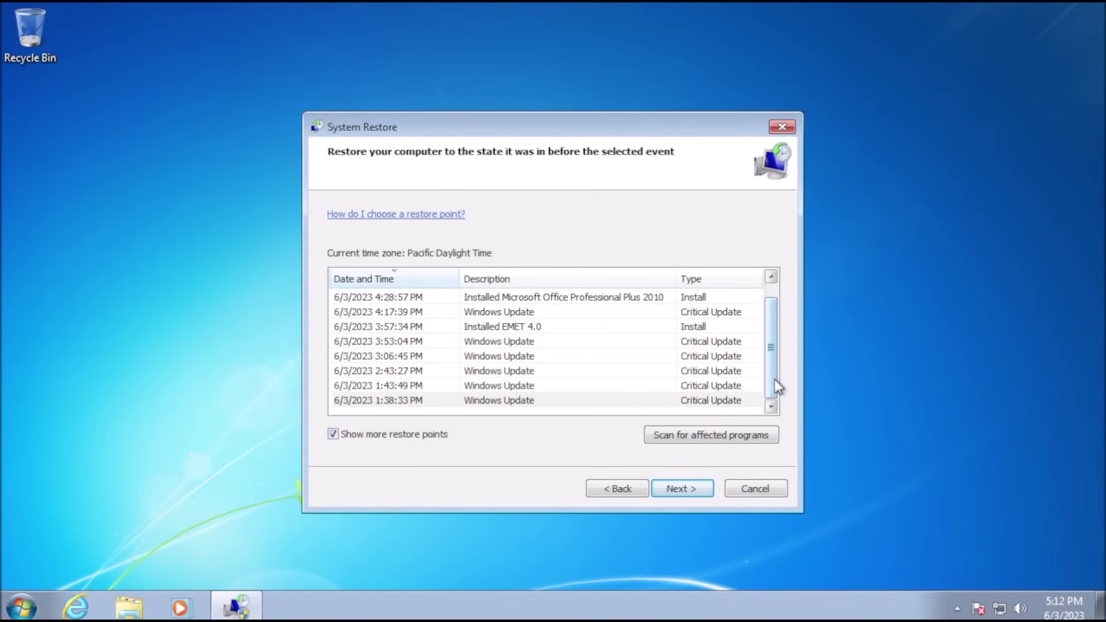
left_click(664, 402)
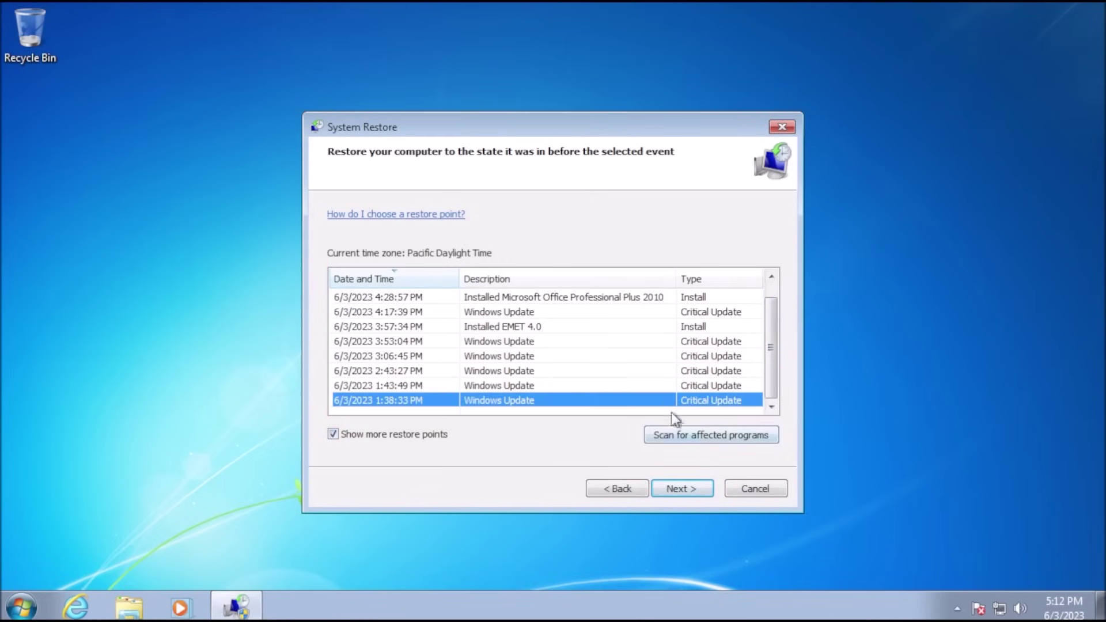
left_click(682, 437)
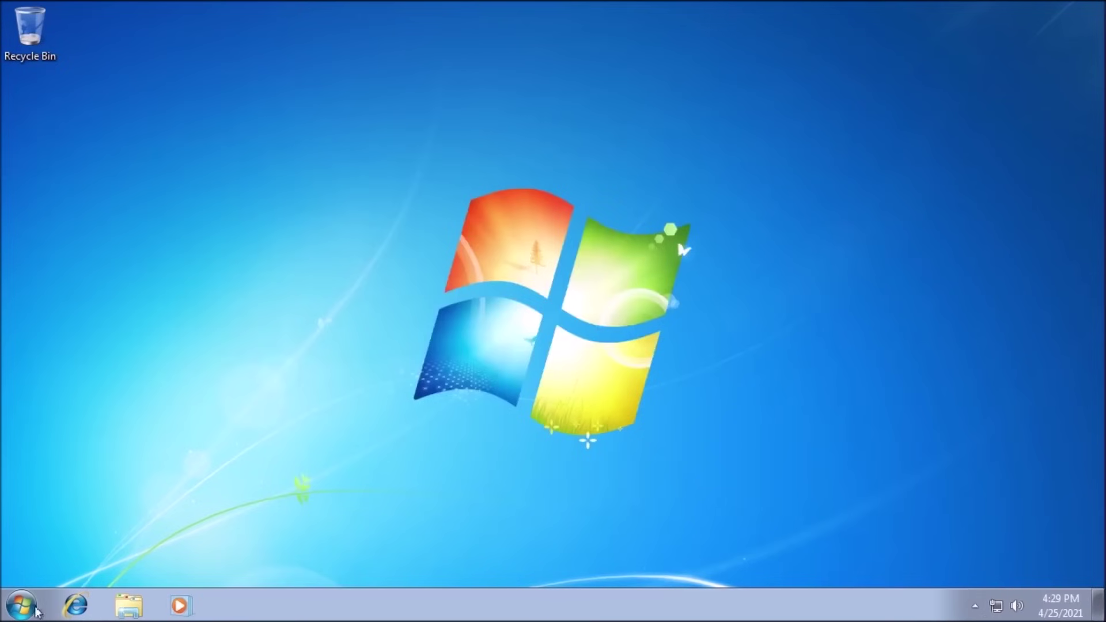
left_click(24, 606)
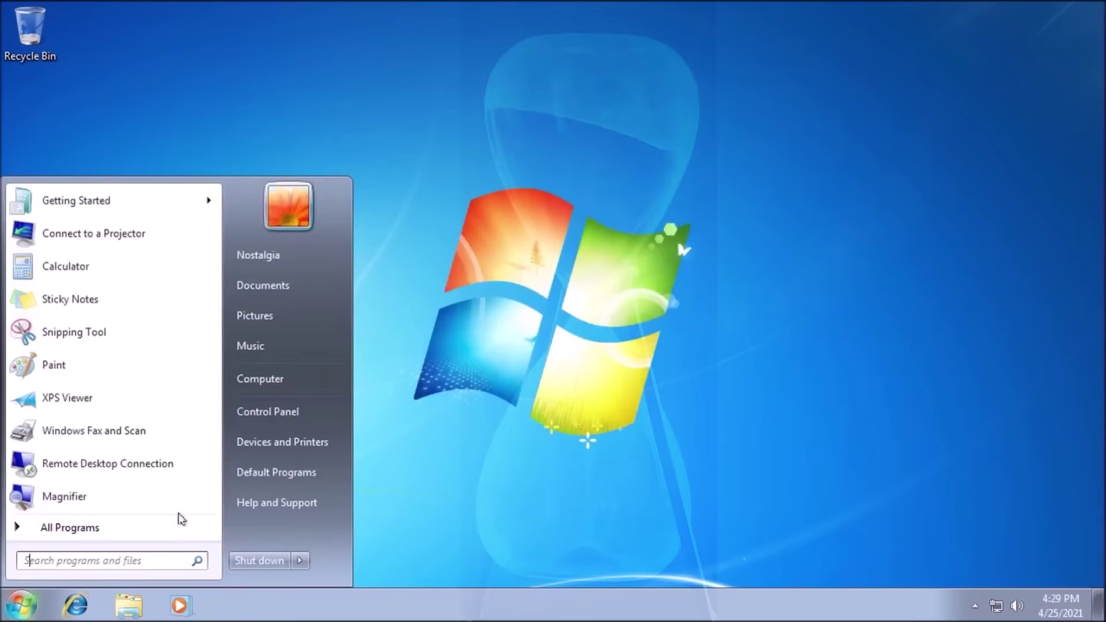
type("windows up")
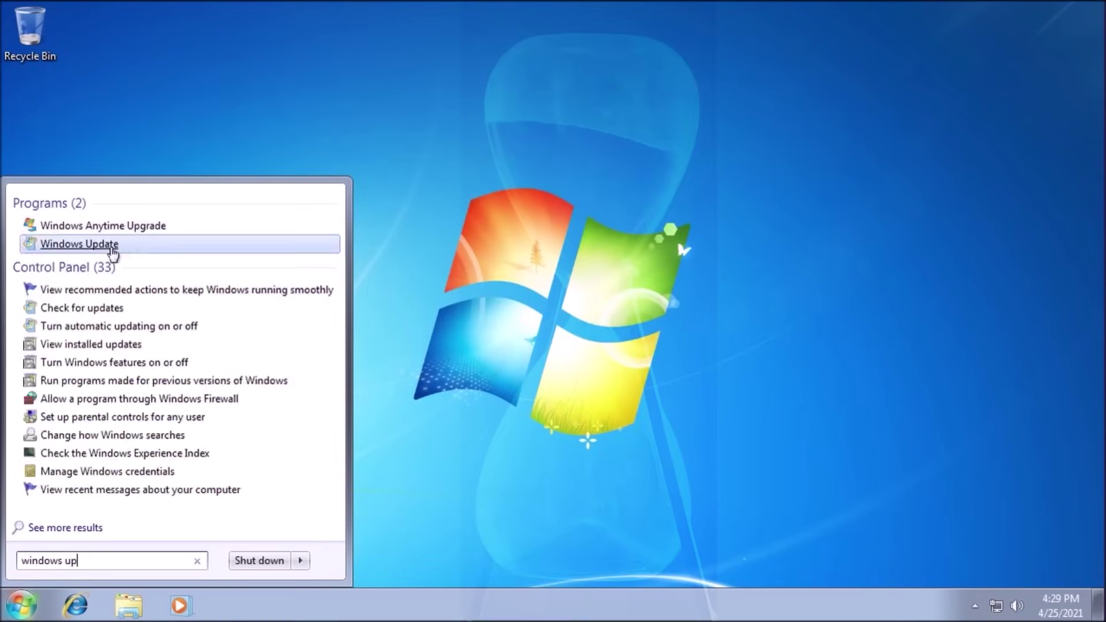